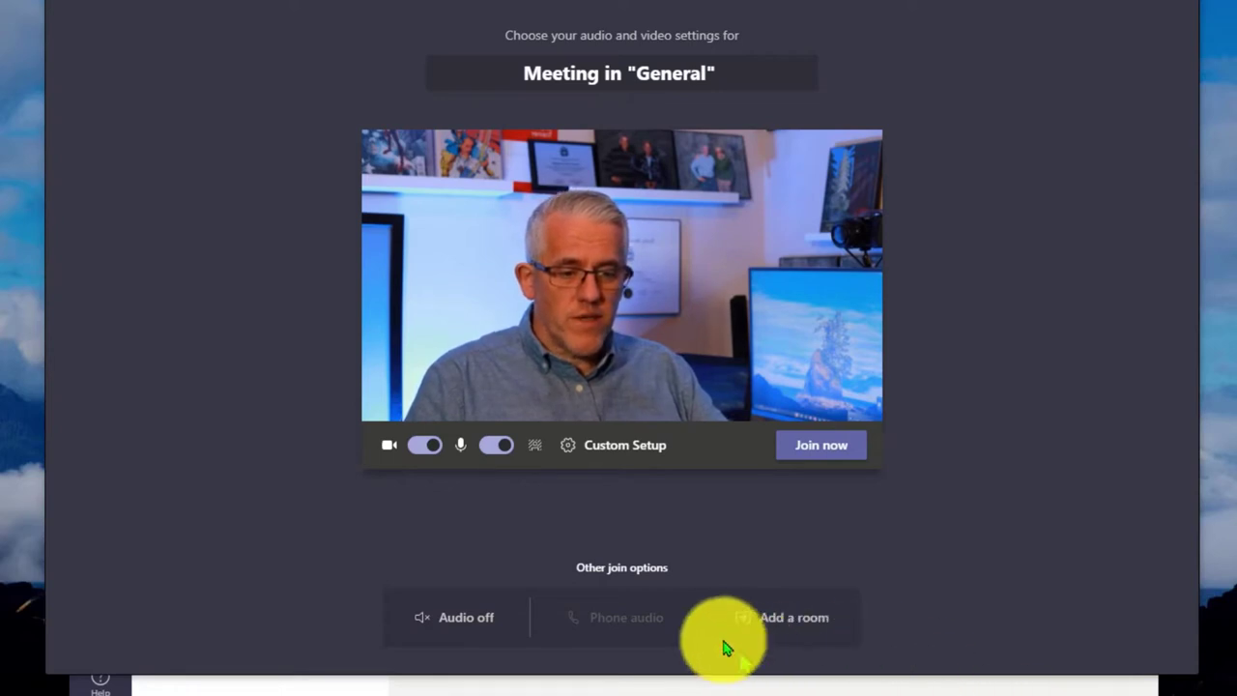
- Open the background settings for the meeting and preview the medieval village background image
left_click(542, 449)
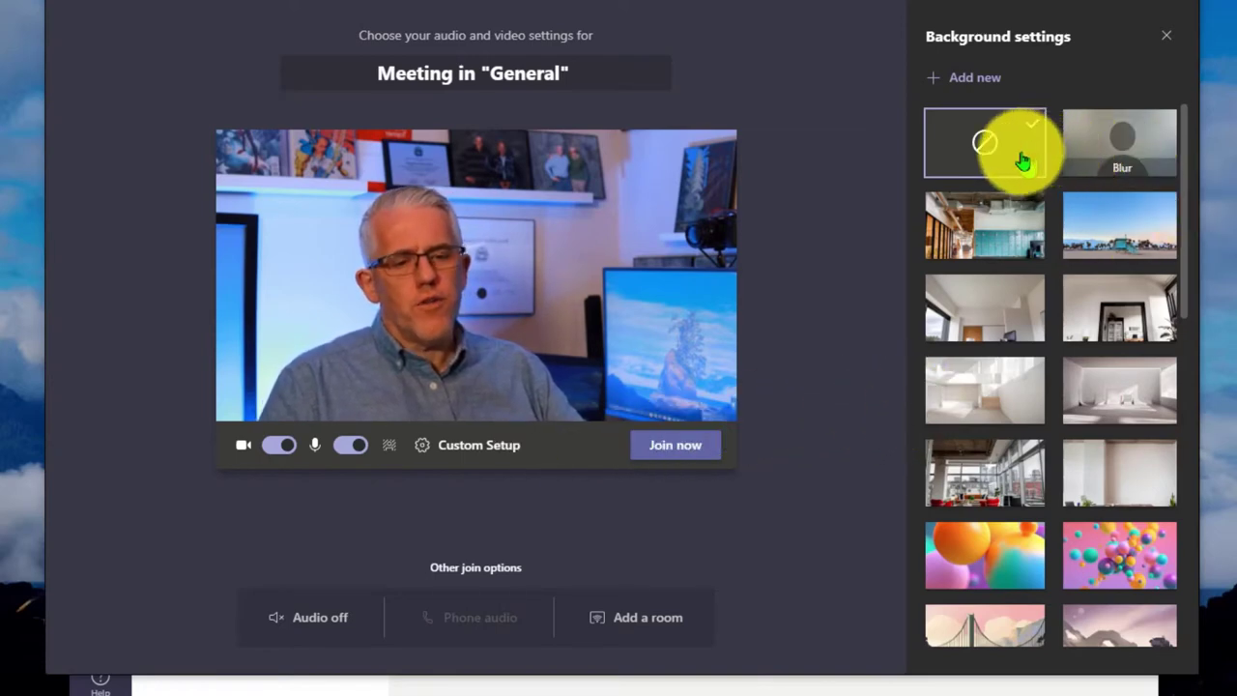
scroll(1080, 249, "down", 1)
scroll(1081, 250, "down", 5)
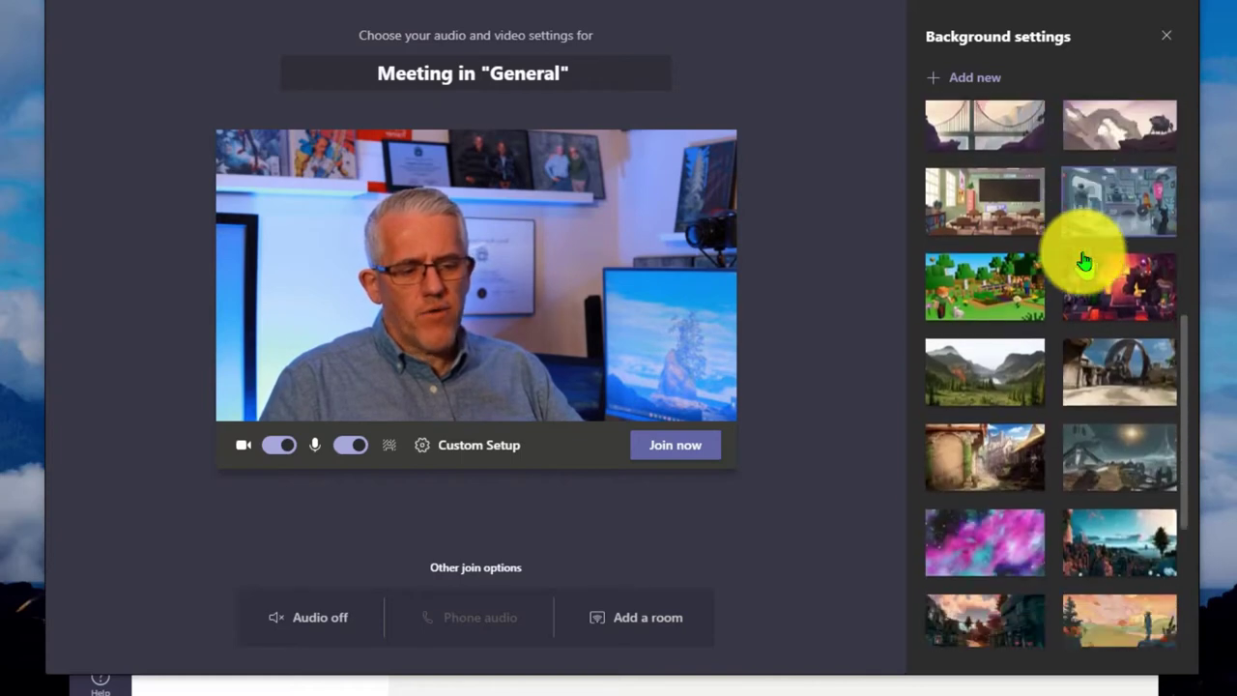
scroll(1083, 241, "down", 1)
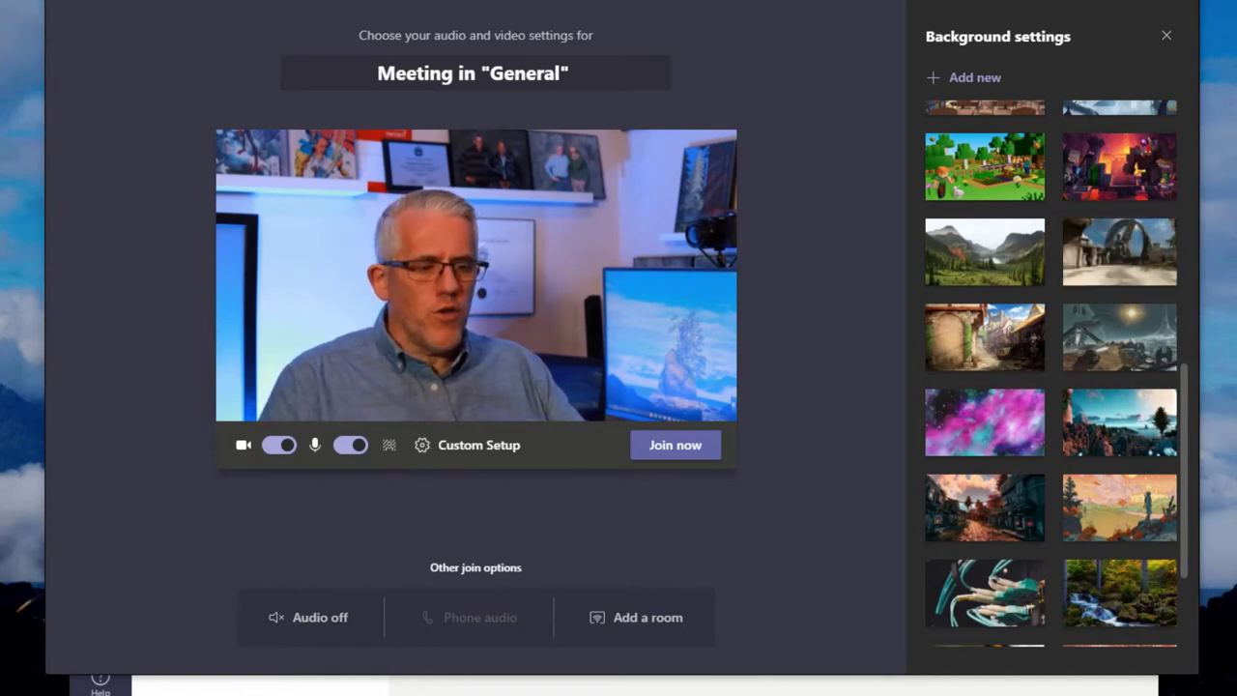
left_click(955, 326)
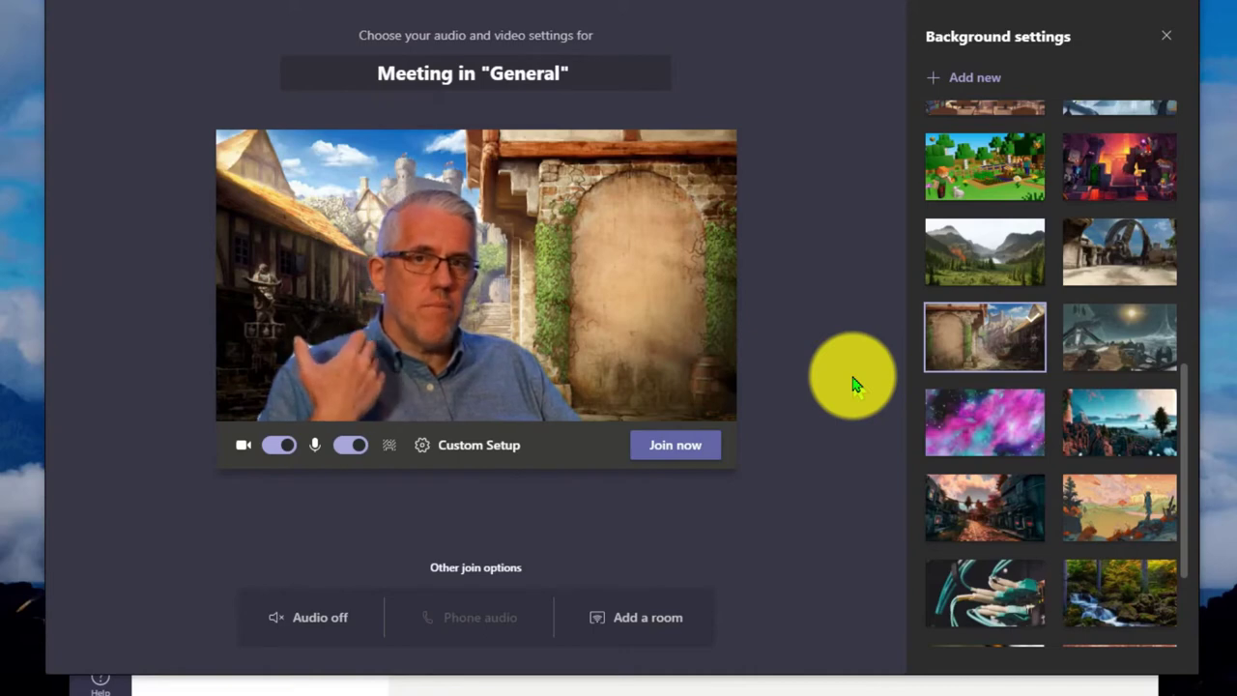
- Preview the custom network-ports background, followed by the custom "Welcome to Class" background
scroll(1067, 368, "down", 3)
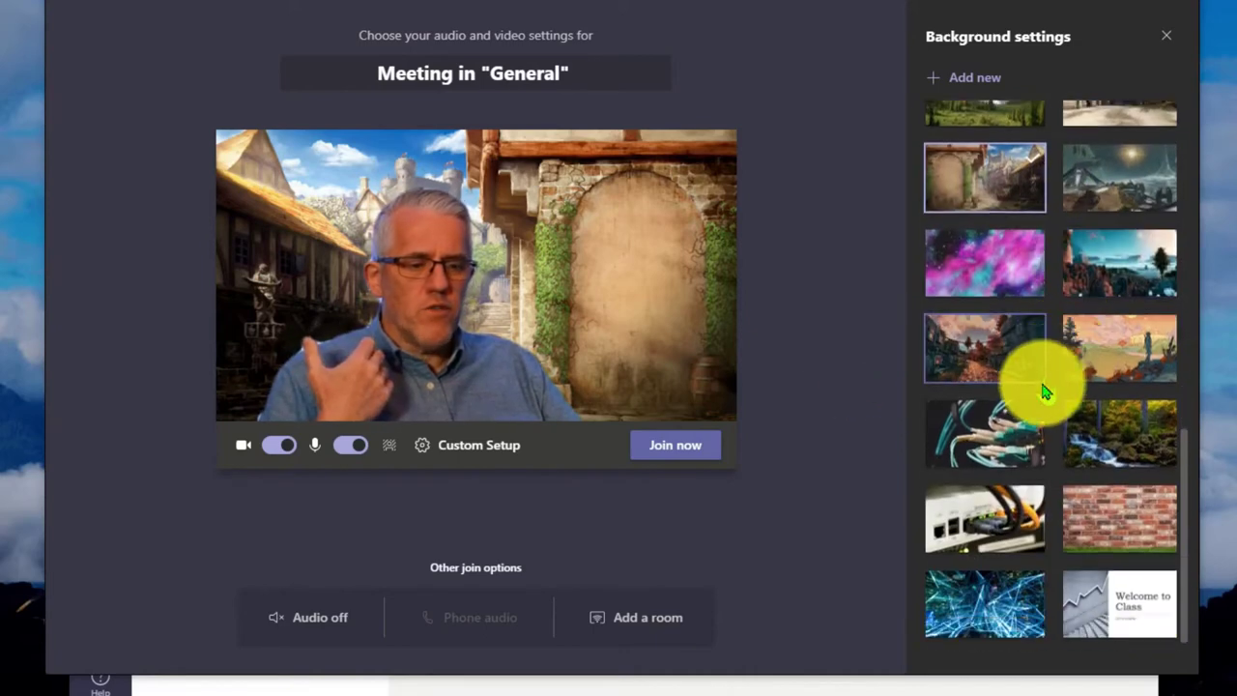
left_click(999, 512)
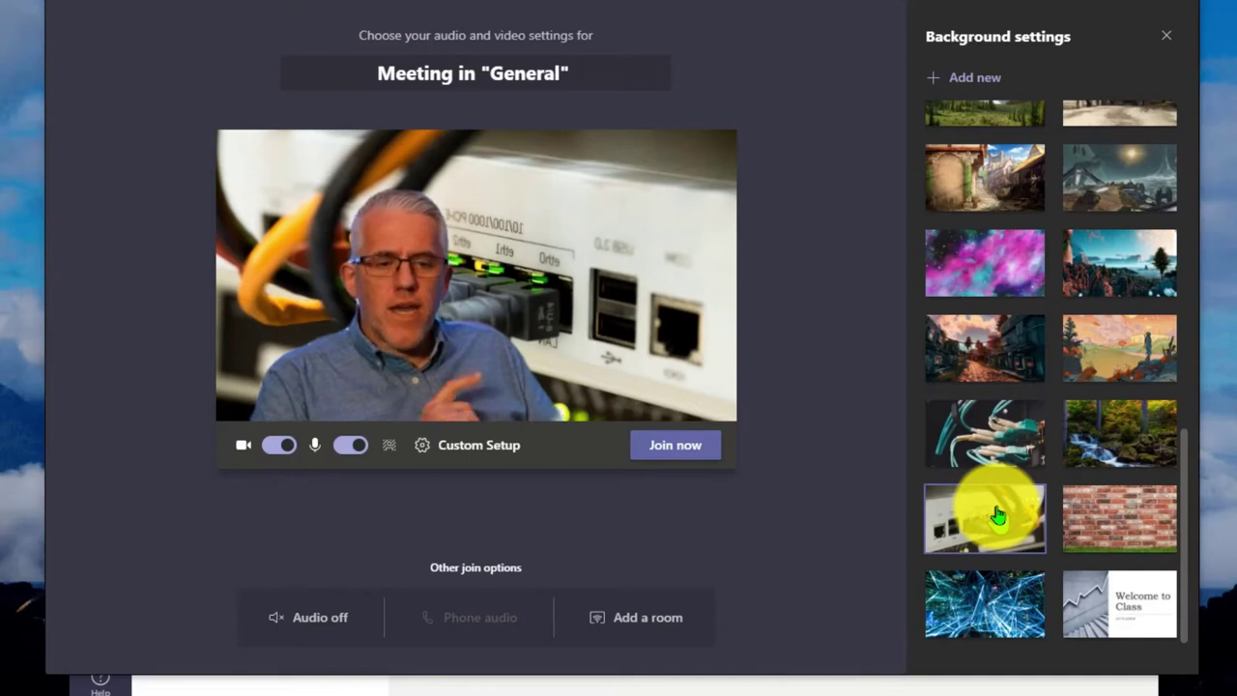
left_click(1163, 635)
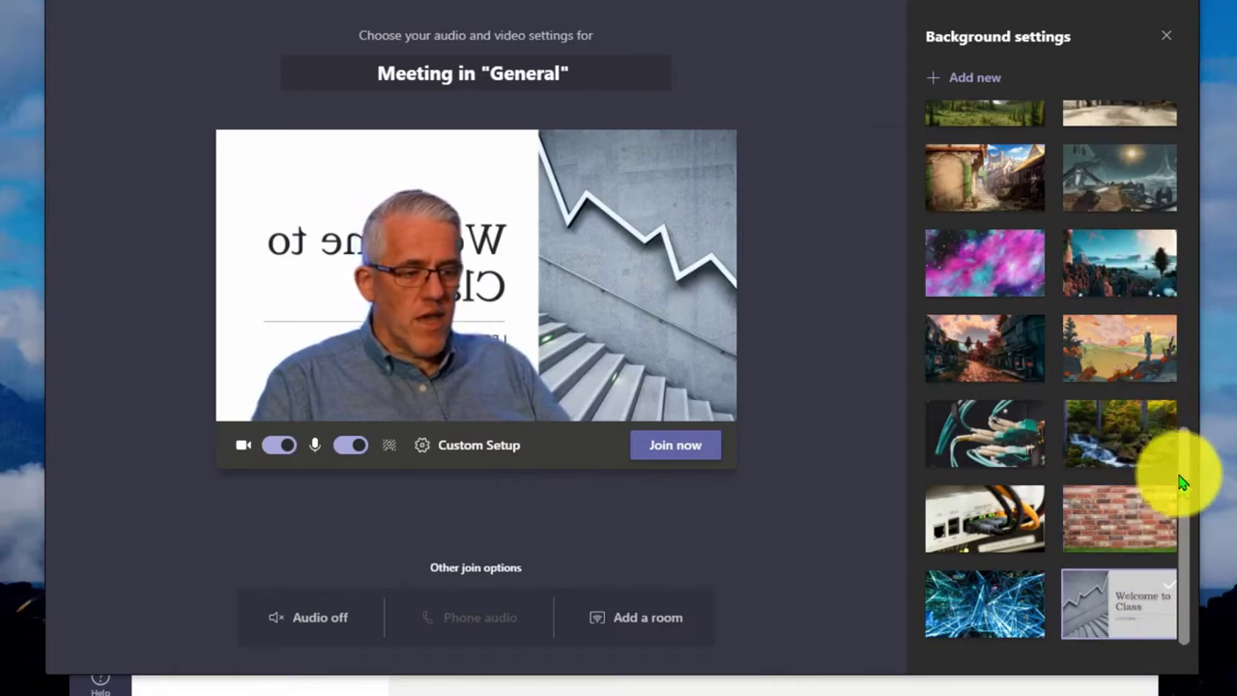
- Turn off the virtual background by choosing the no-background option at the start of the background list
left_click_drag(1188, 442, 1196, 116)
scroll(1113, 88, "down", 10)
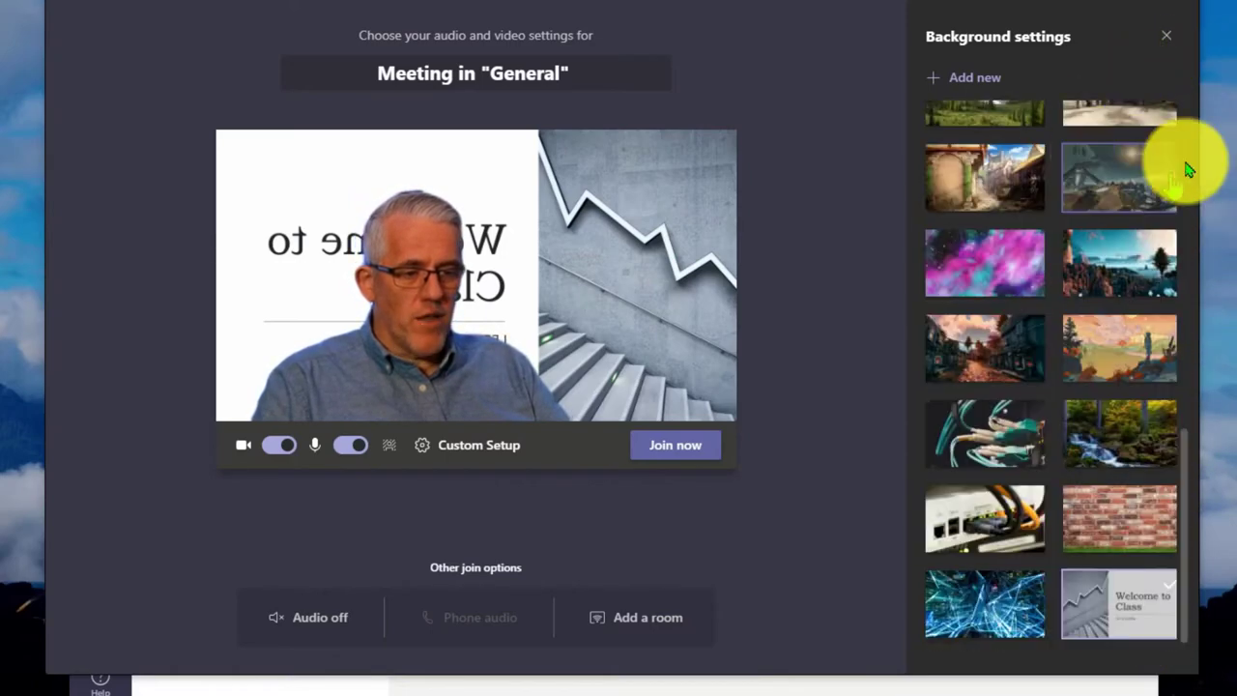
scroll(1100, 274, "up", 5)
scroll(1100, 274, "up", 5)
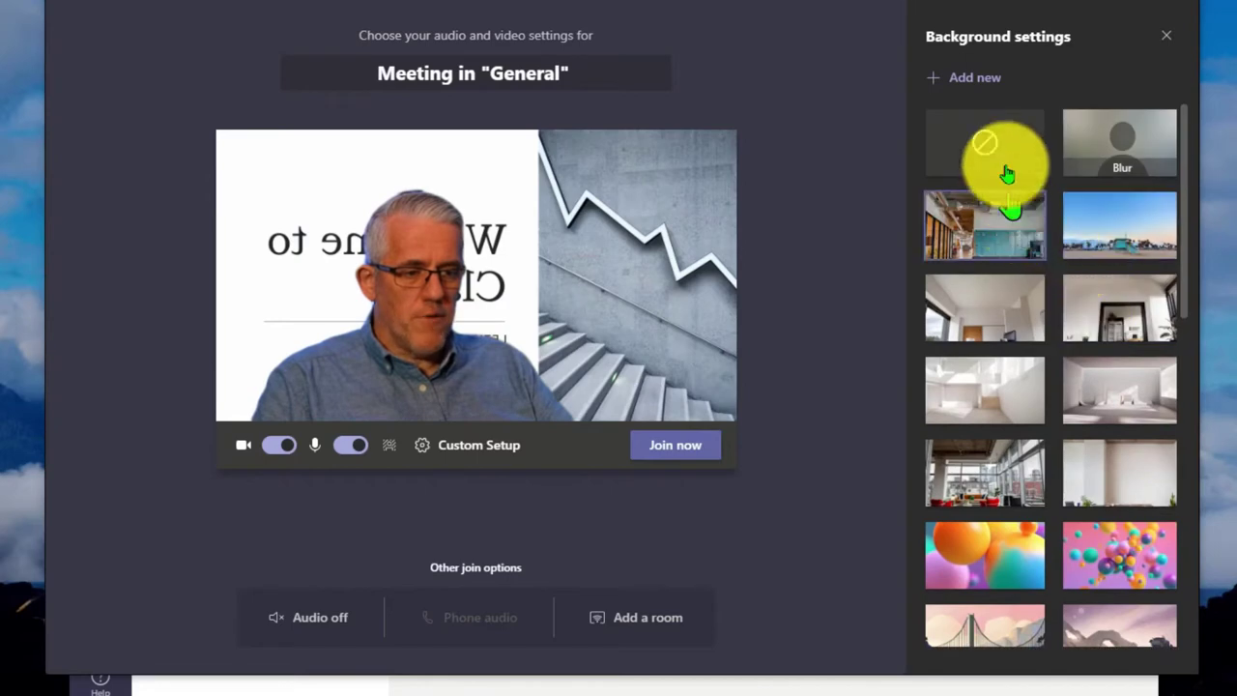
left_click(991, 121)
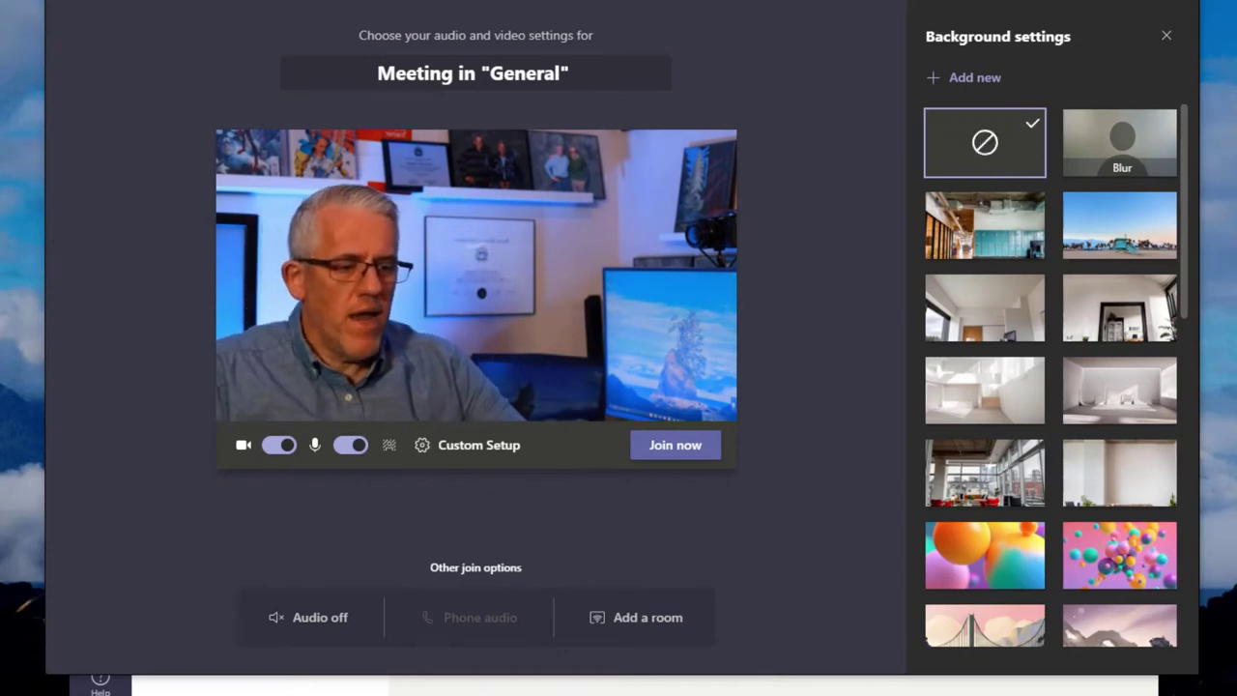
- Find the custom network-ports image among the backgrounds and select it
scroll(967, 498, "down", 8)
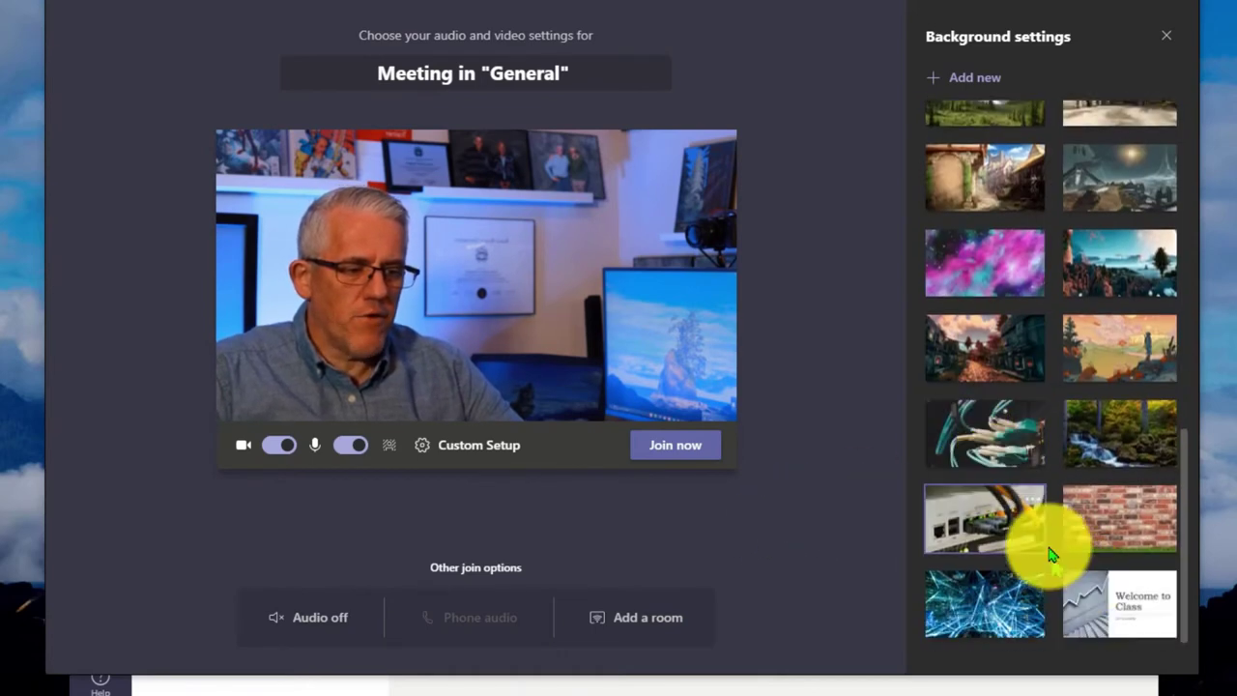
left_click(1034, 534)
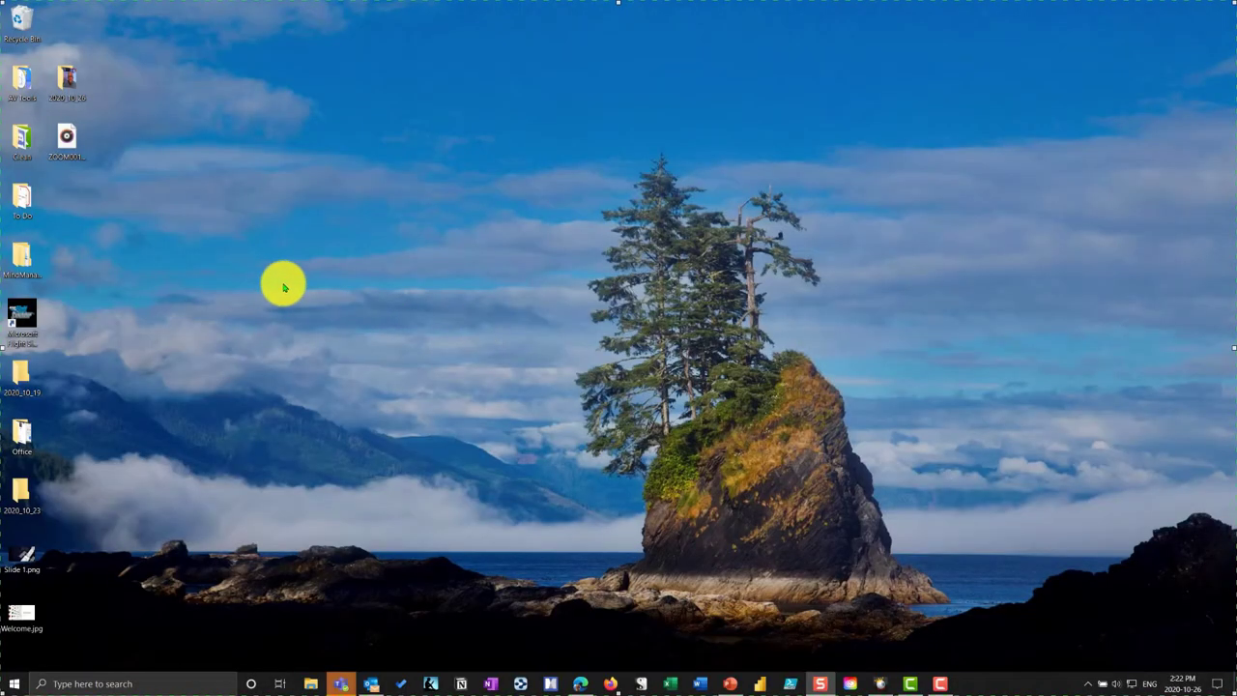
- Switch to PowerPoint, browse the Education templates, and create a presentation from the 3D PowerPoint (Hubble Telescope model) template
left_click(730, 682)
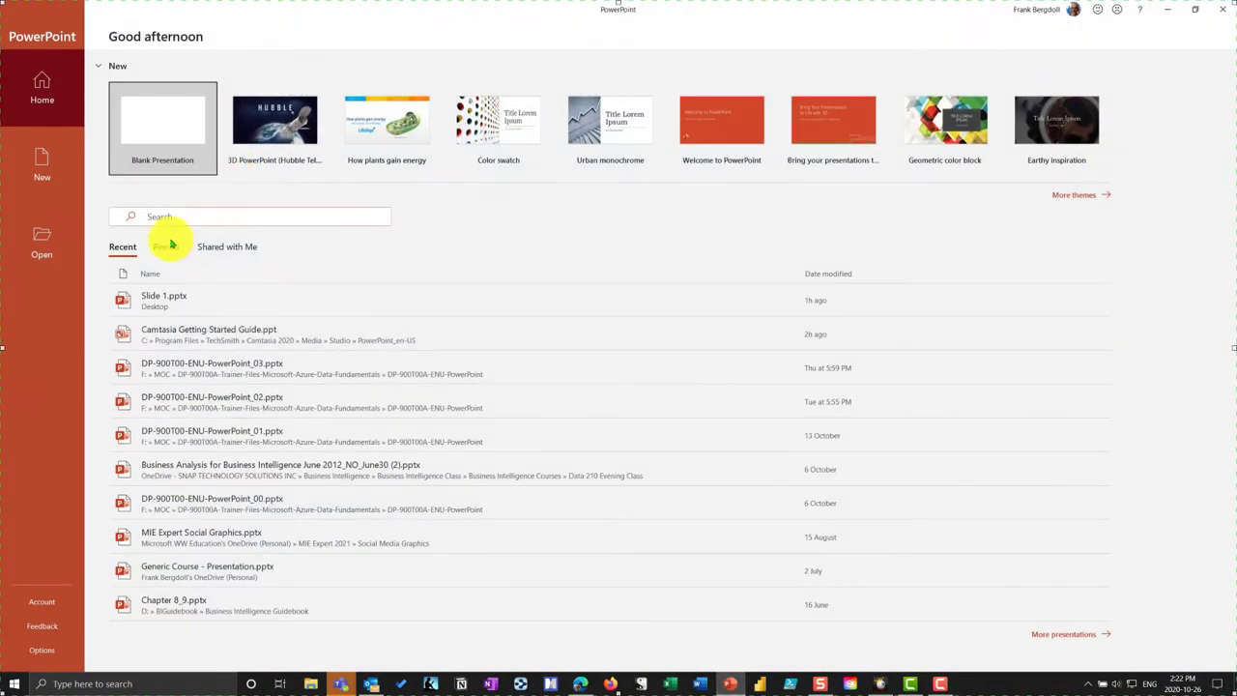
left_click(61, 171)
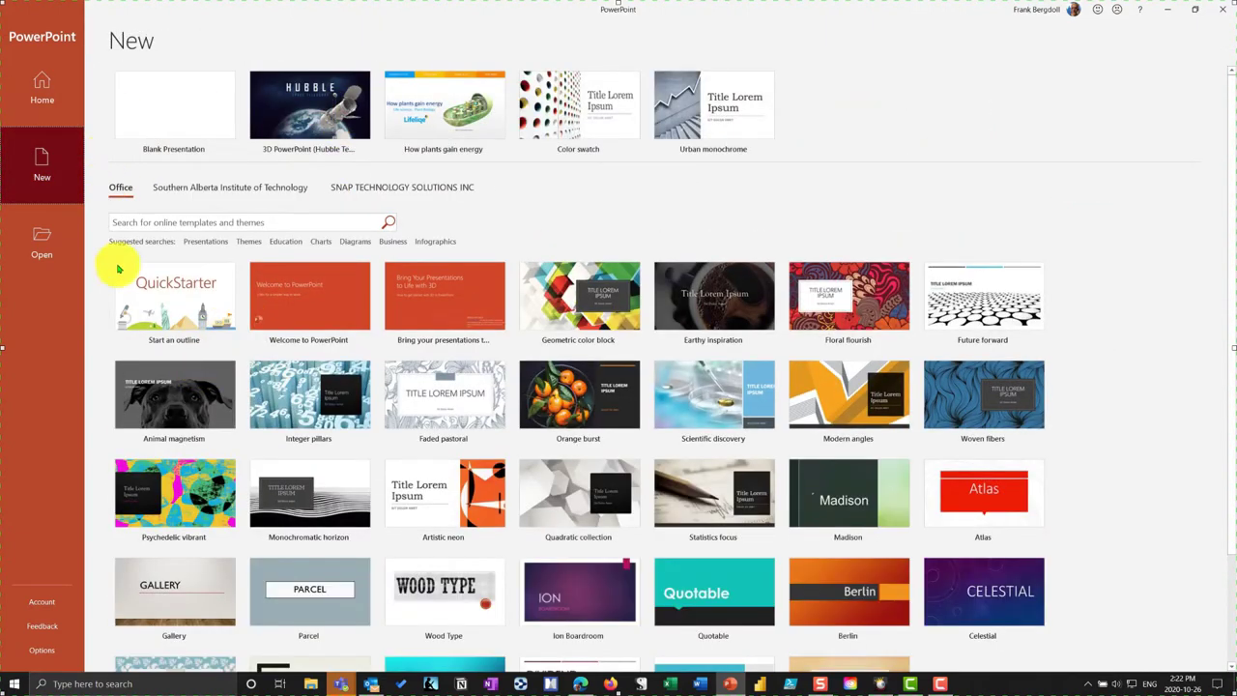
left_click(295, 242)
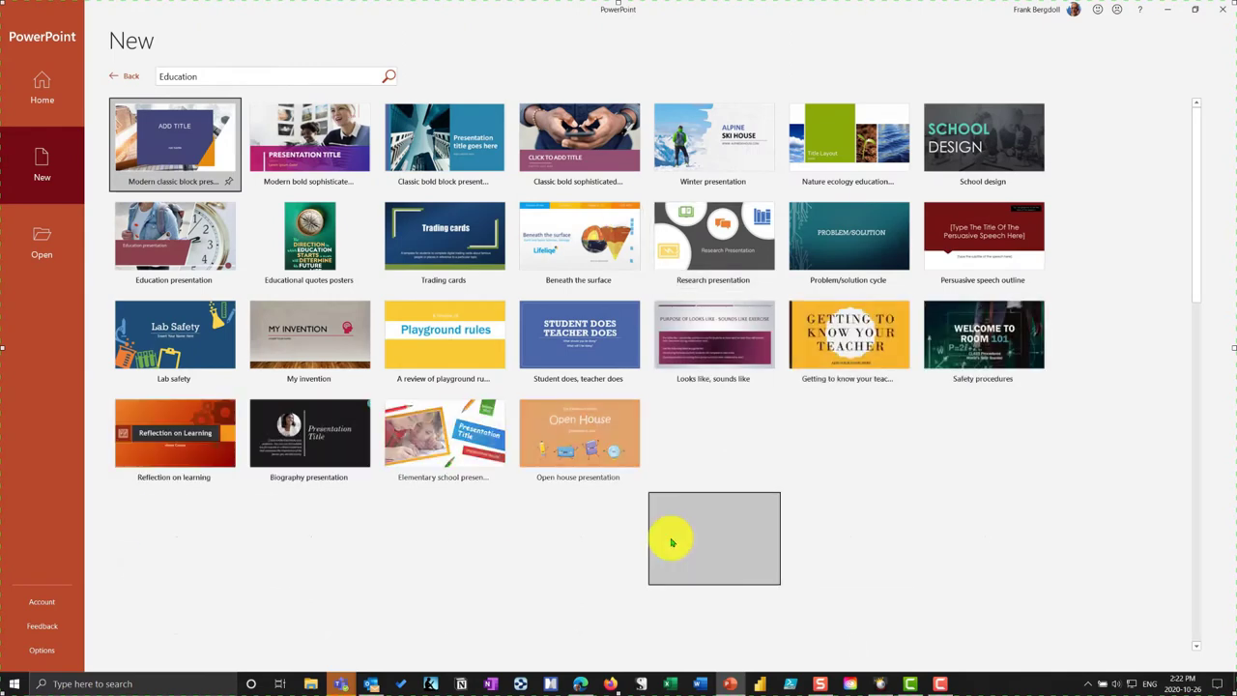
left_click(126, 83)
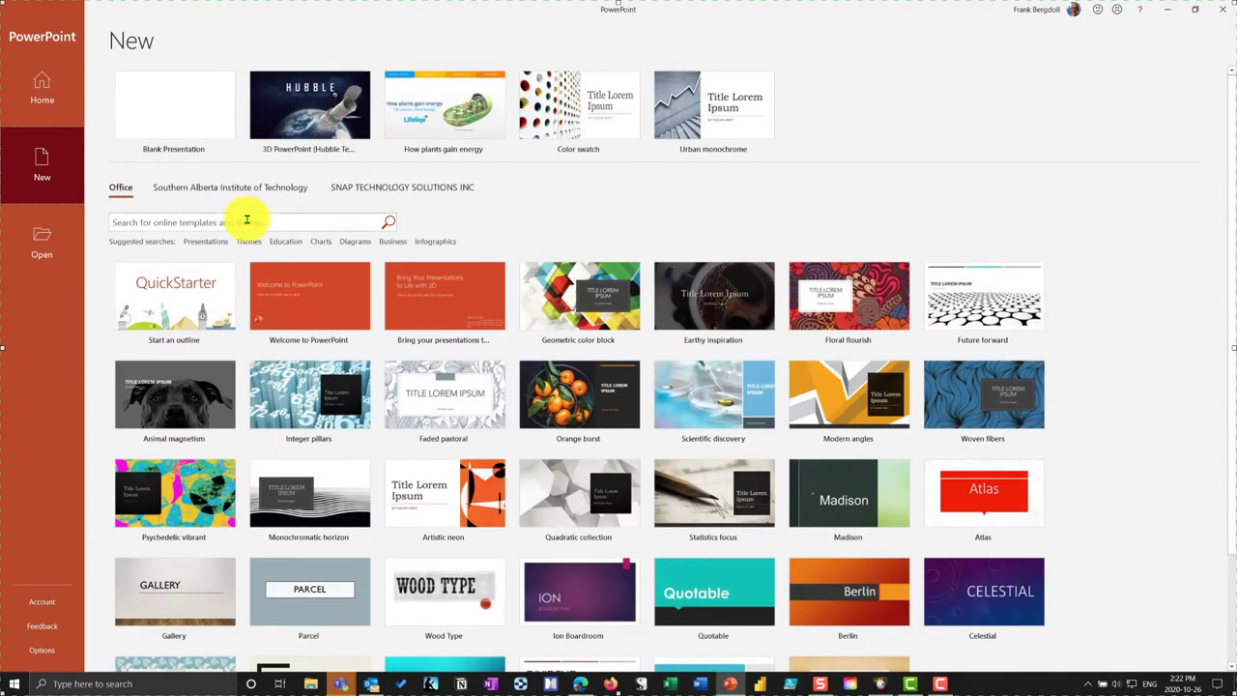
left_click(281, 112)
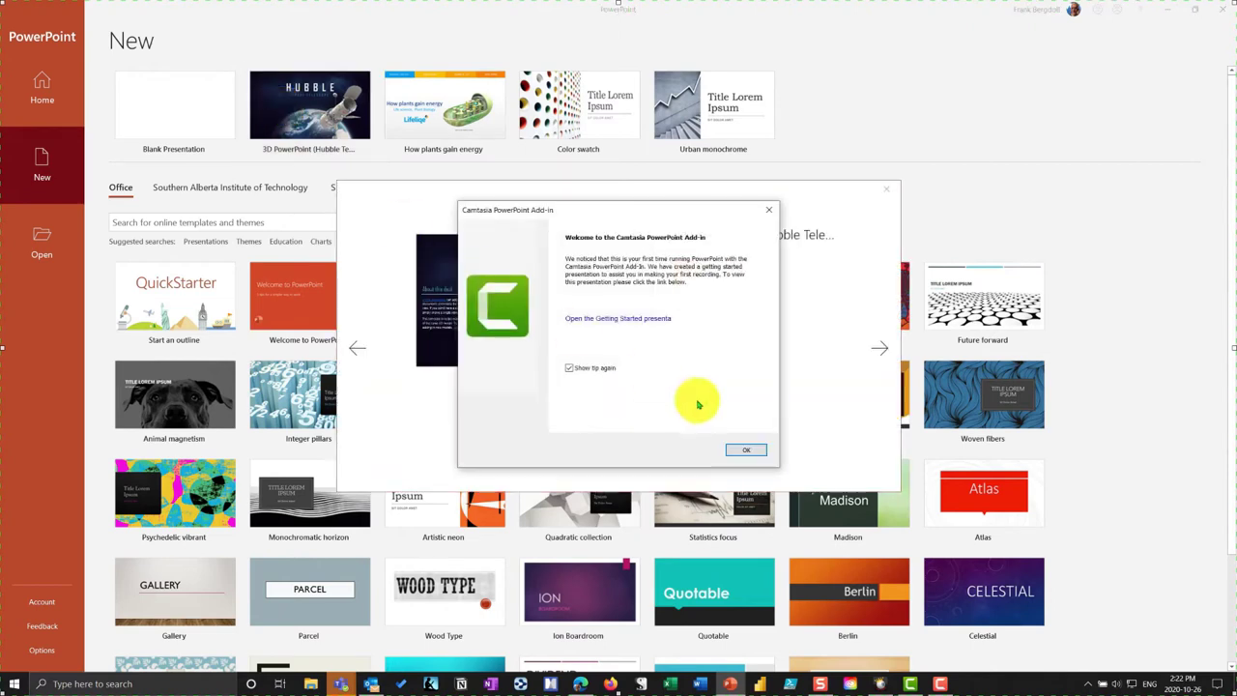
left_click(744, 450)
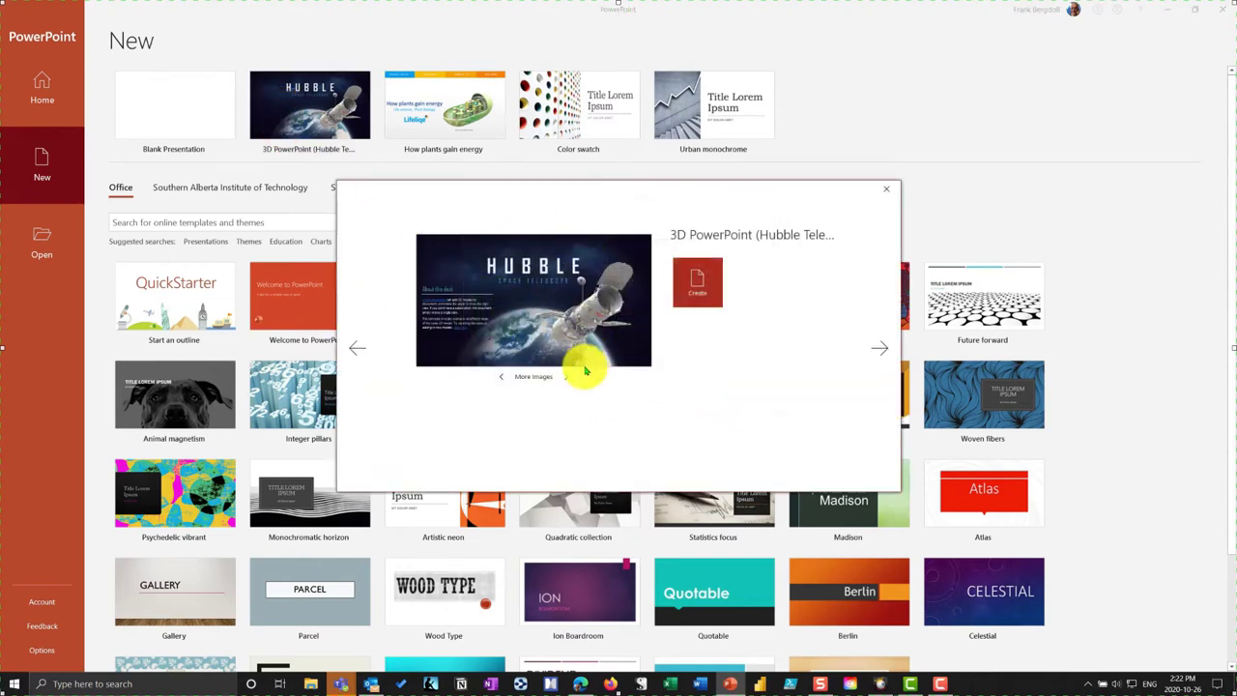
left_click(676, 290)
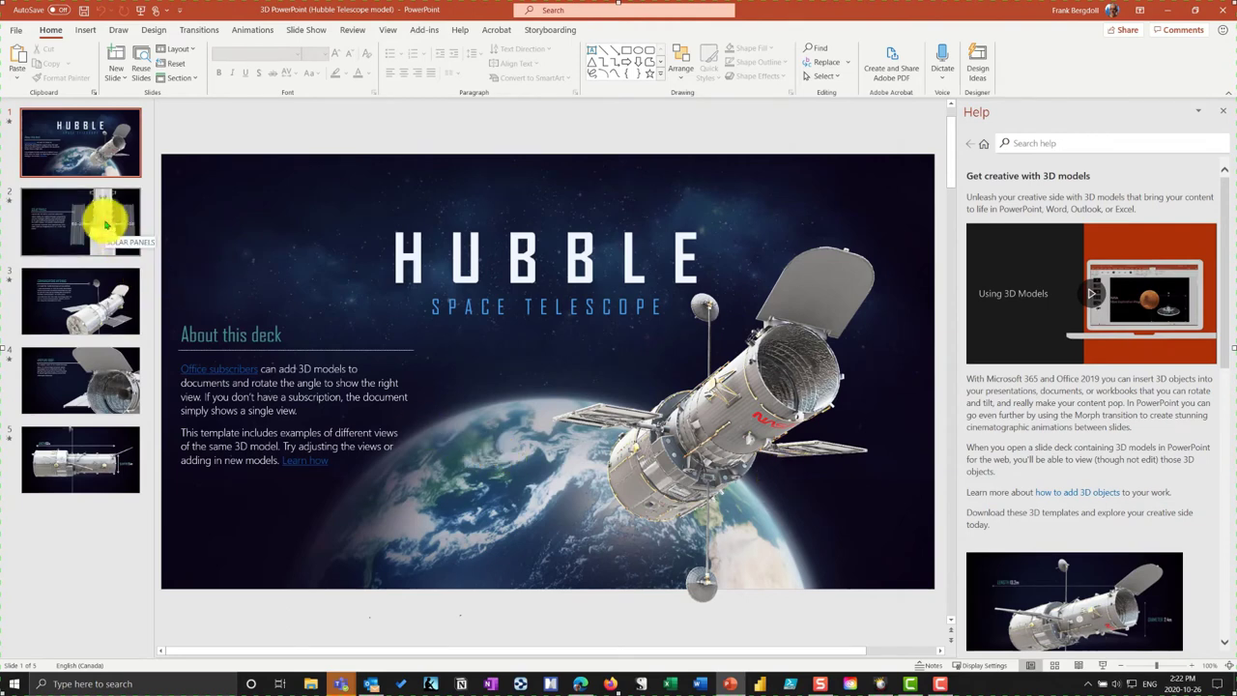
- Open slide 2 and rotate its 3D telescope model to a tilted view with the solar panels angled
left_click(106, 225)
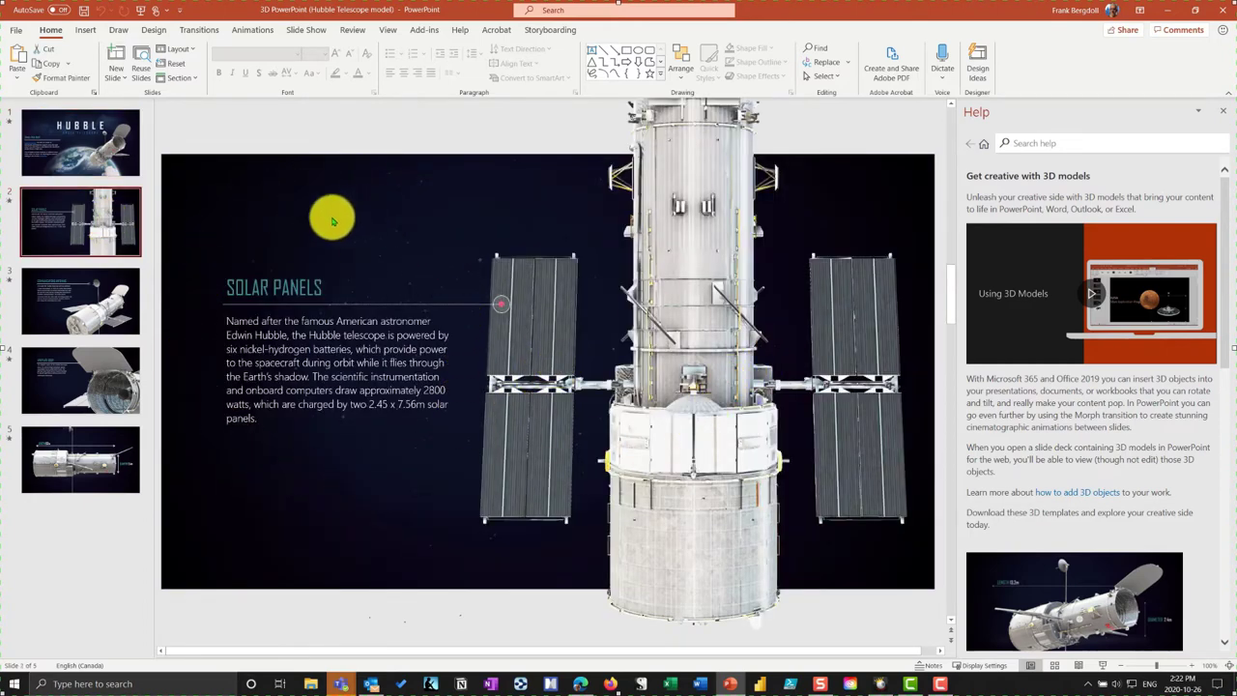
left_click(283, 442)
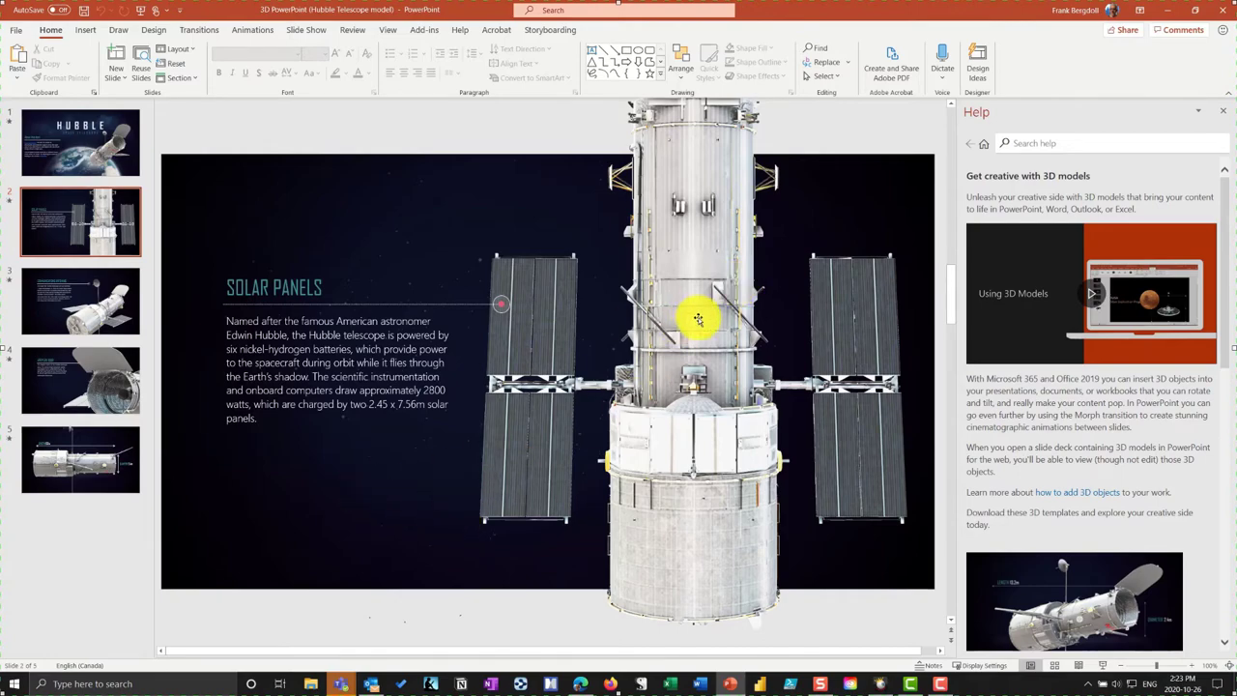
left_click_drag(692, 314, 764, 309)
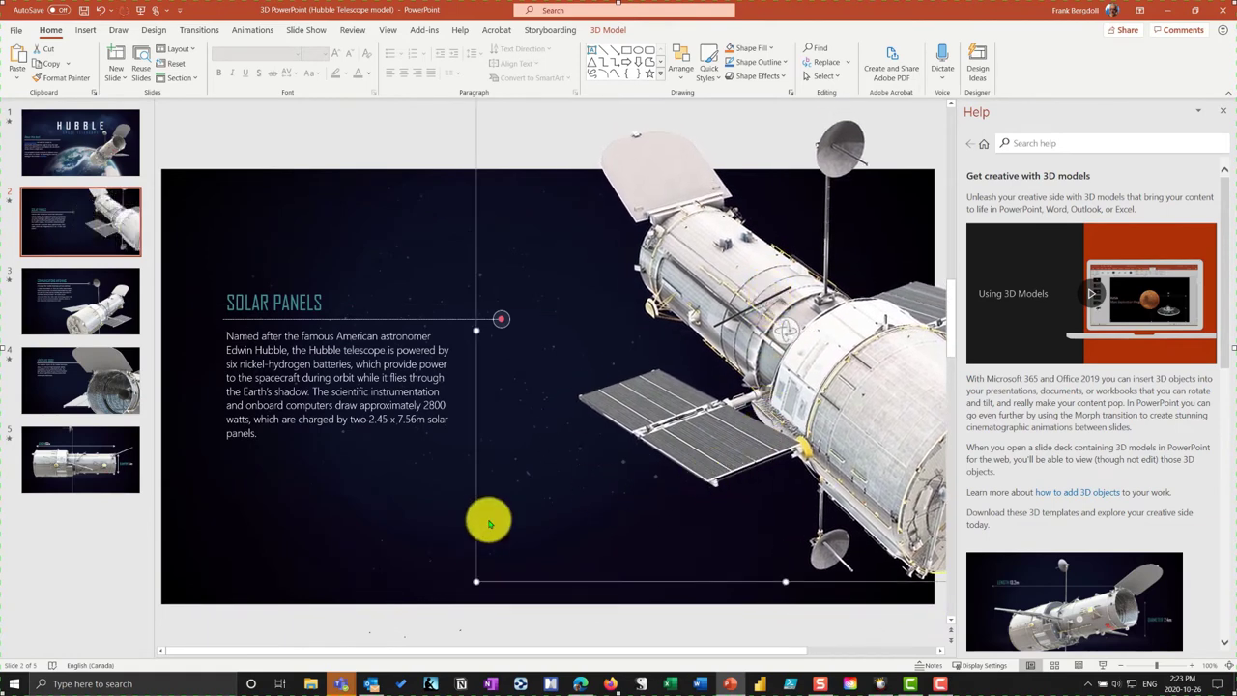
- Move the SOLAR PANELS title on slide 2 to just beyond the end of the horizontal line, beside the telescope
left_click(329, 542)
left_click(301, 290)
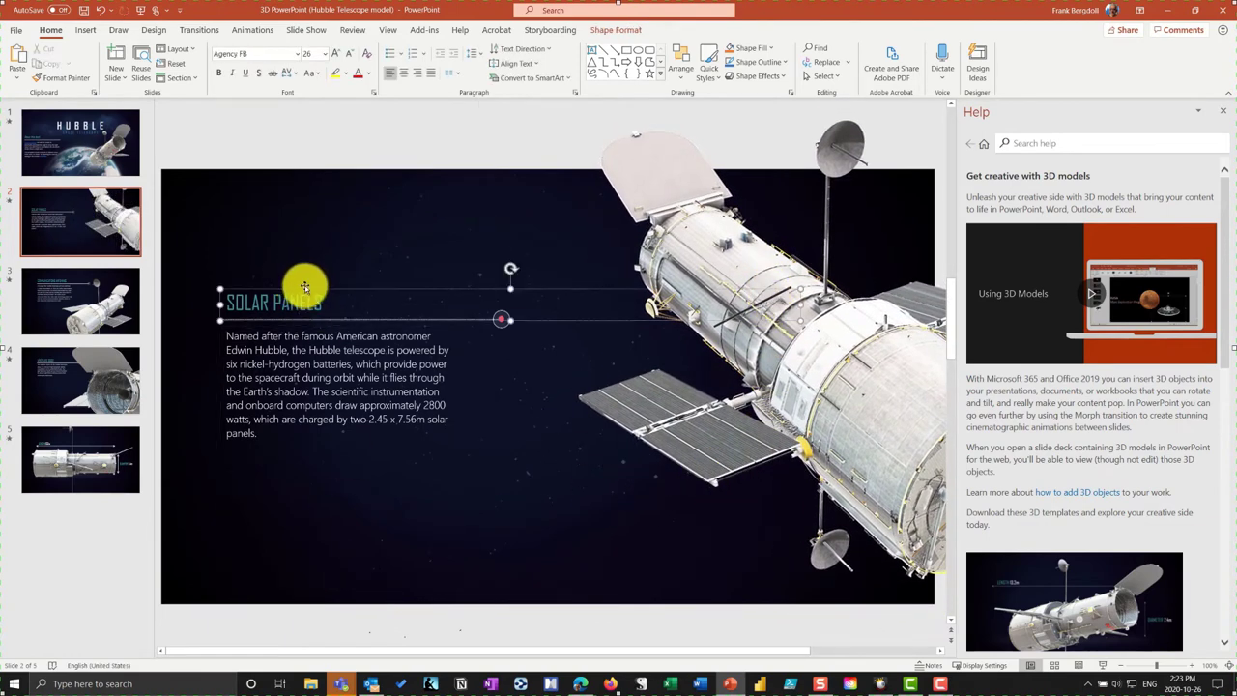
left_click_drag(304, 287, 576, 276)
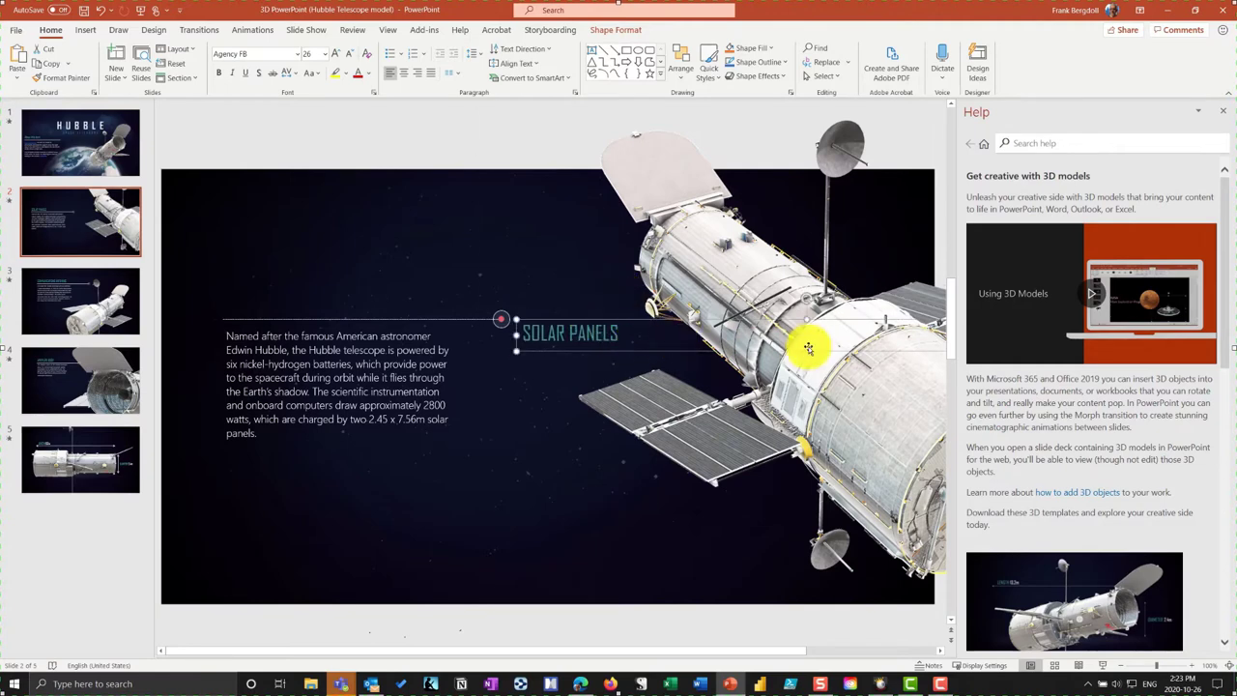
- Delete the descriptive paragraph about the telescope's power and the horizontal line from slide 2
left_click(369, 333)
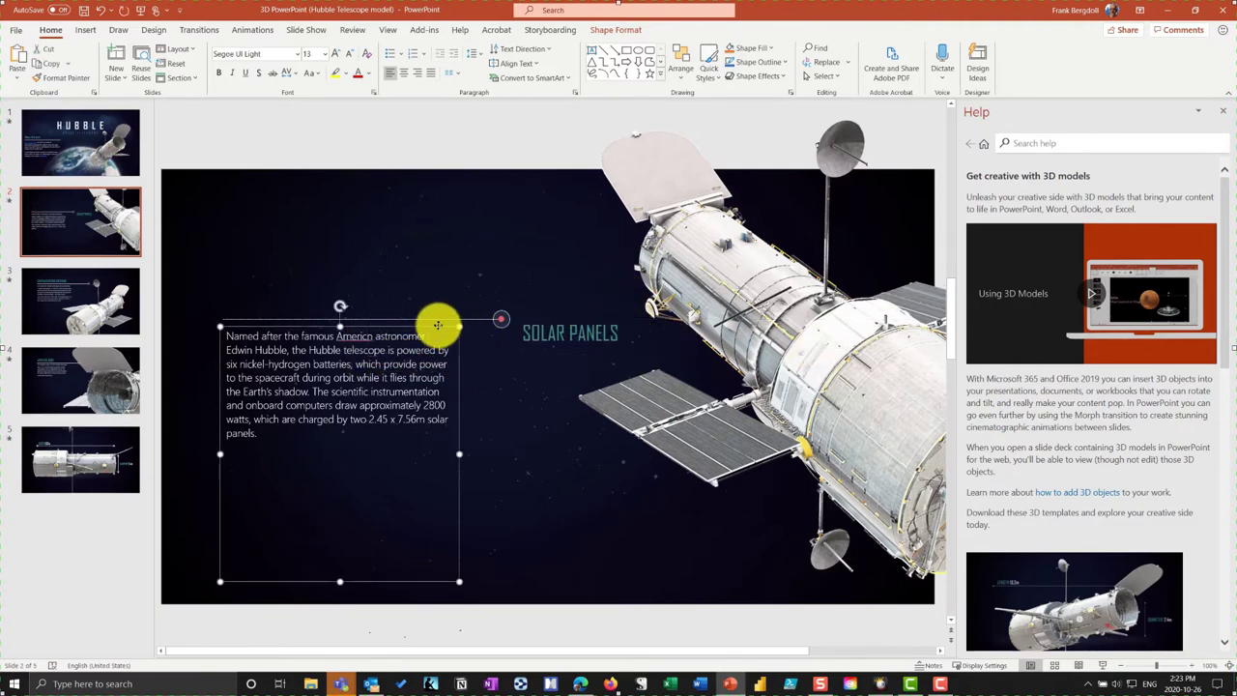
key("Delete")
left_click(430, 314)
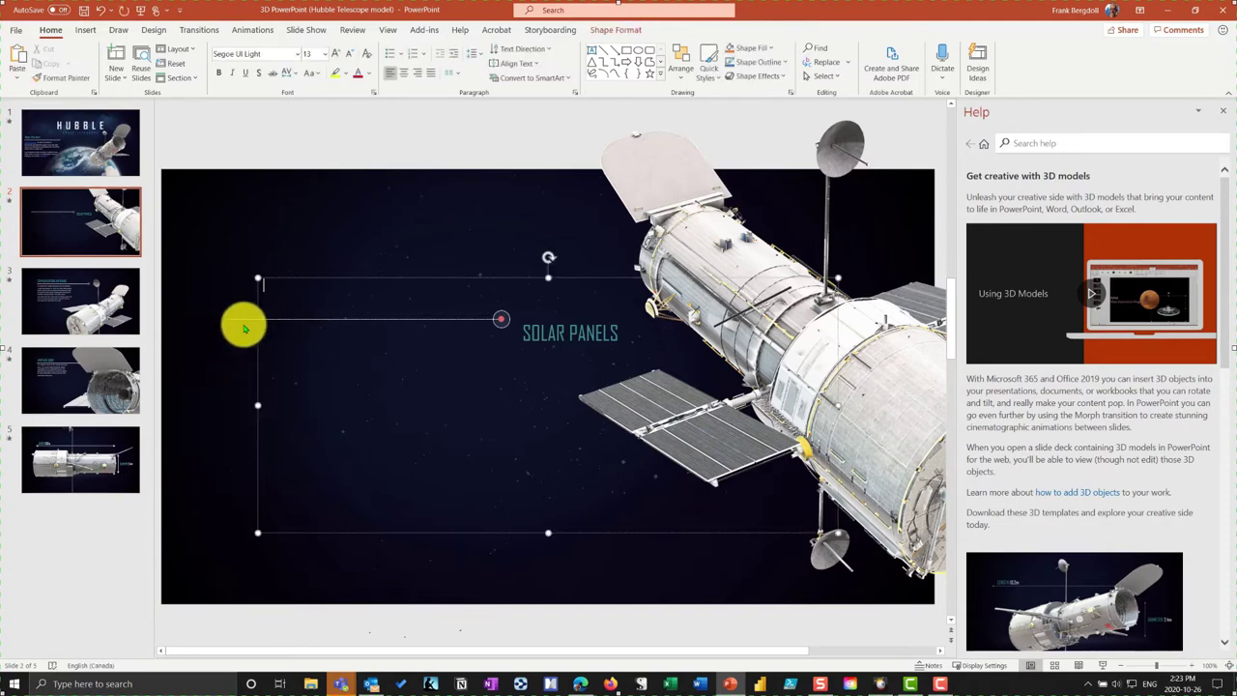
- Set the font size of the empty text placeholder on slide 2 to 28 and delete the placeholder
right_click(560, 338)
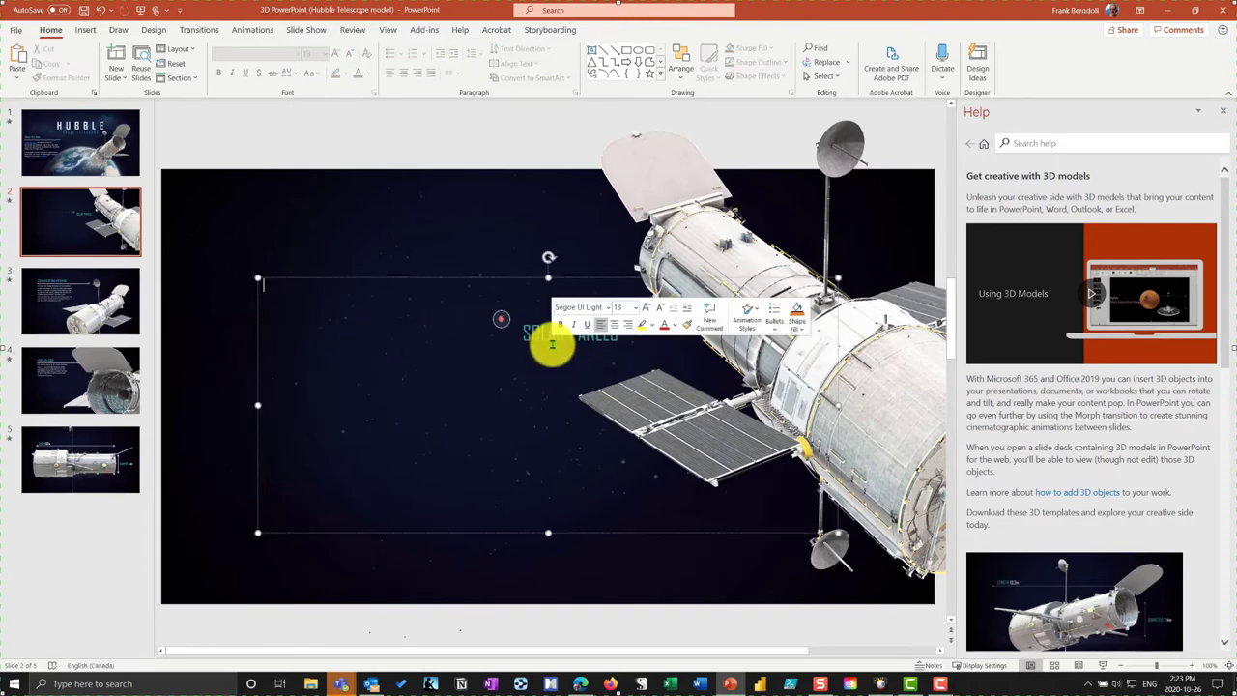
left_click(636, 312)
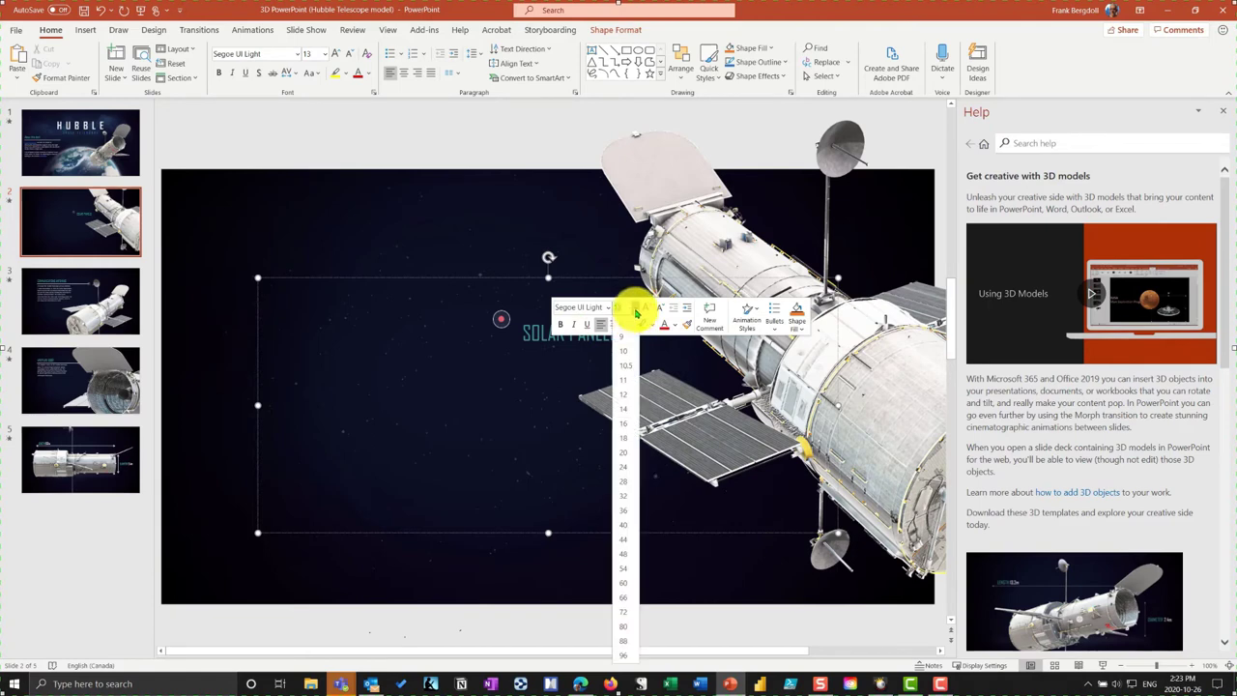
left_click(628, 476)
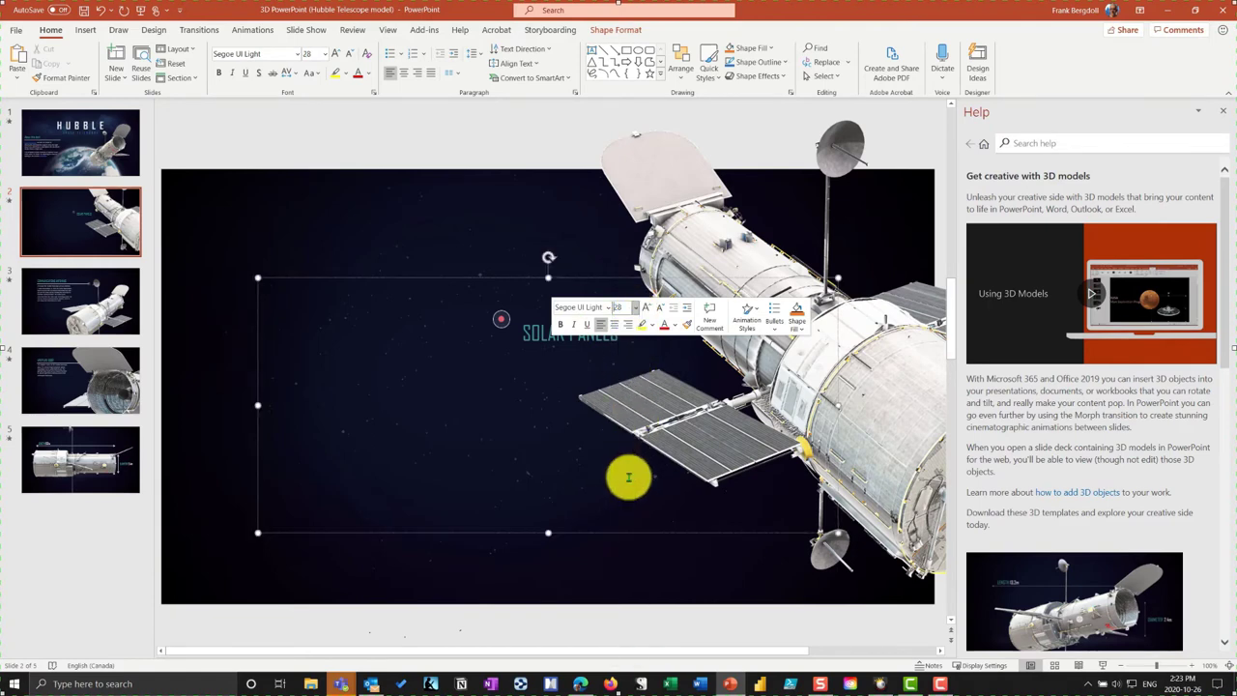
left_click(547, 332)
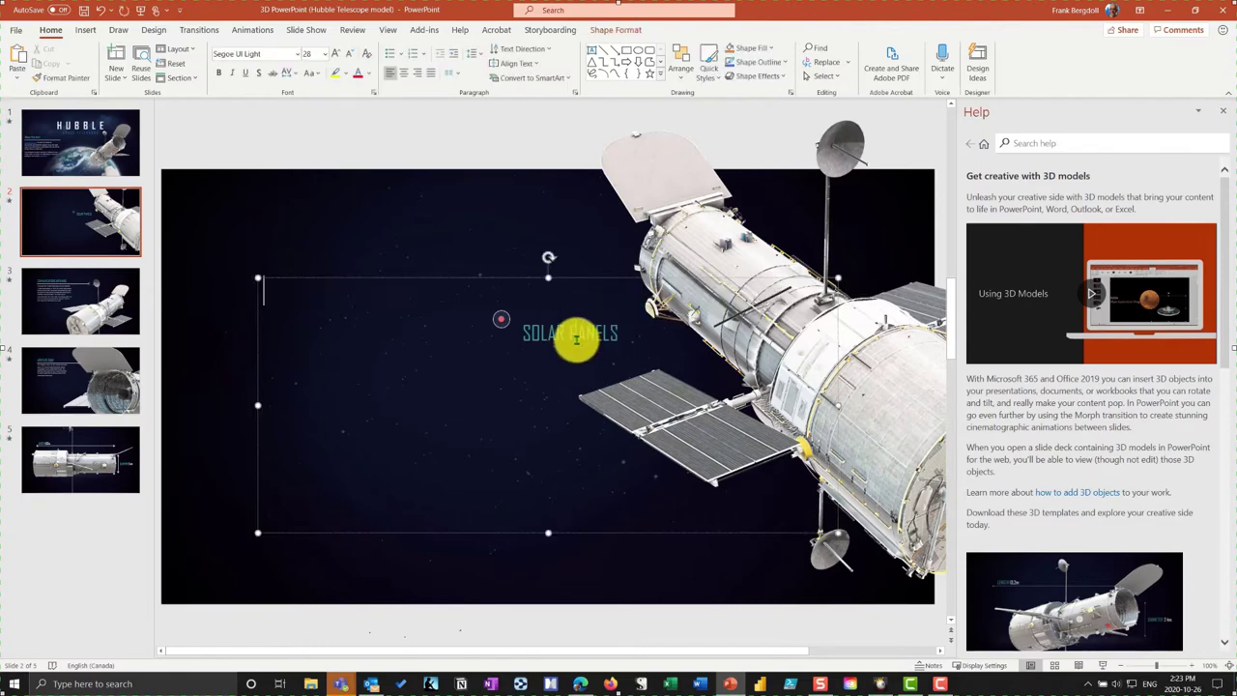
left_click(468, 274)
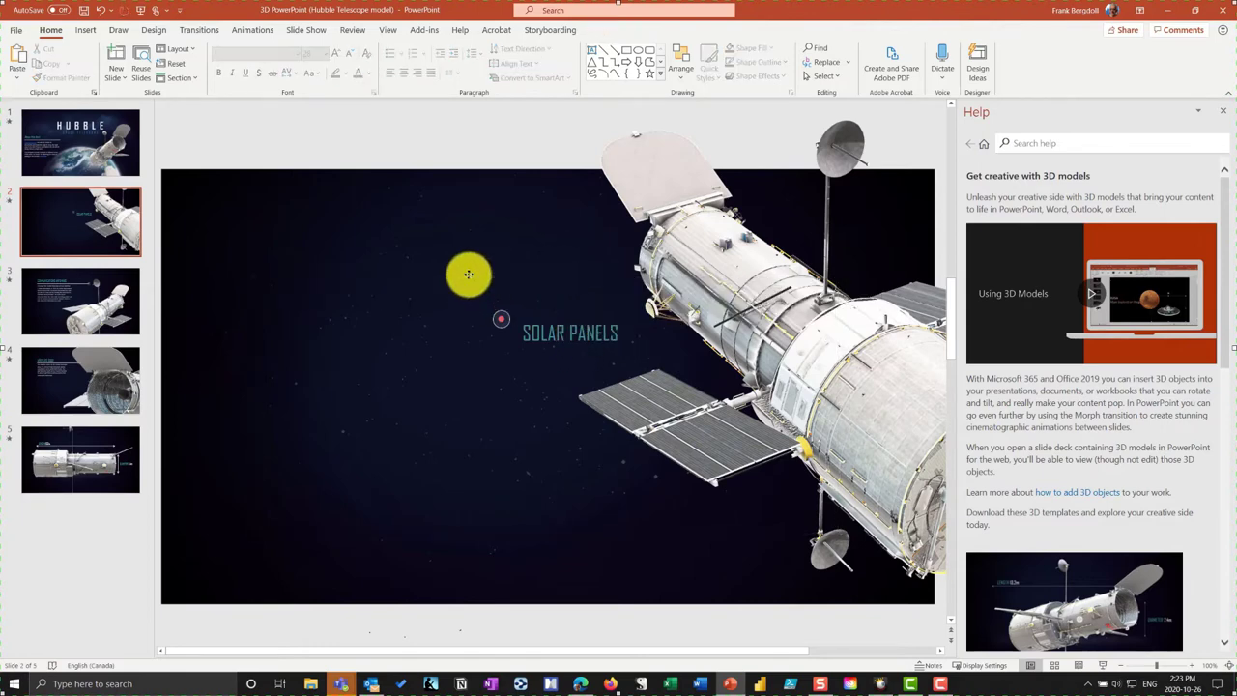
- Enlarge the SOLAR PANELS title text to font size 40 and finally to 48
left_click(538, 333)
left_click_drag(643, 339, 516, 340)
left_click(599, 301)
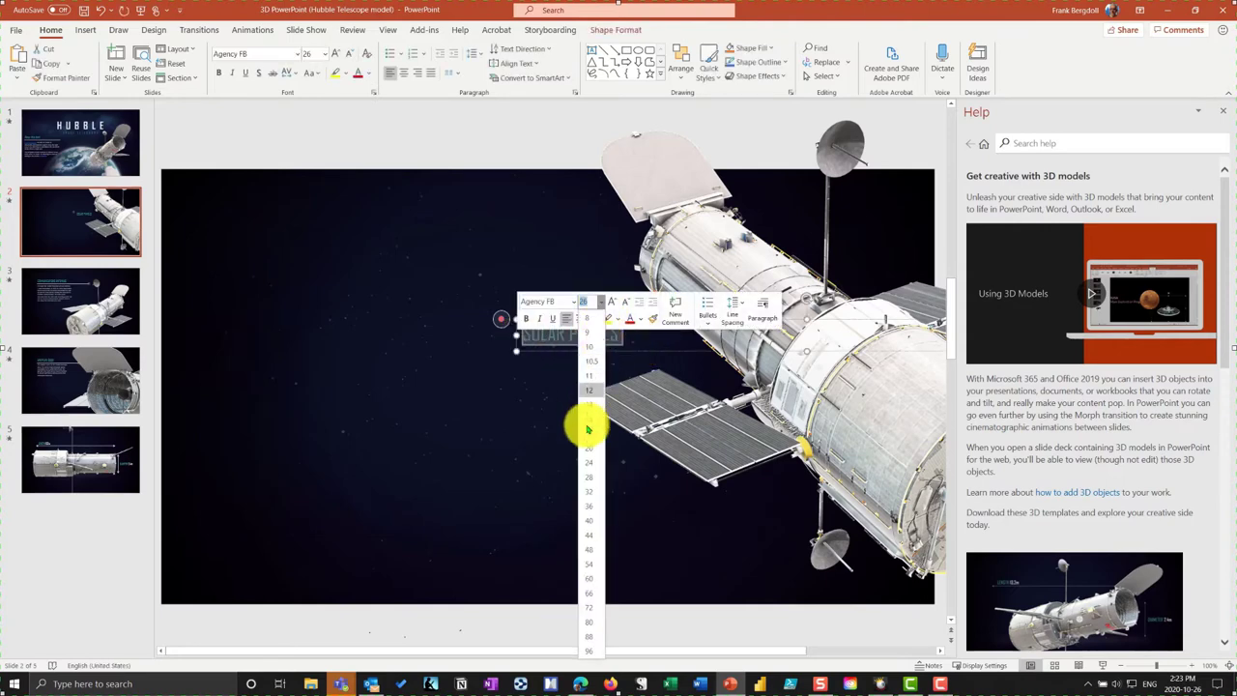
left_click(588, 516)
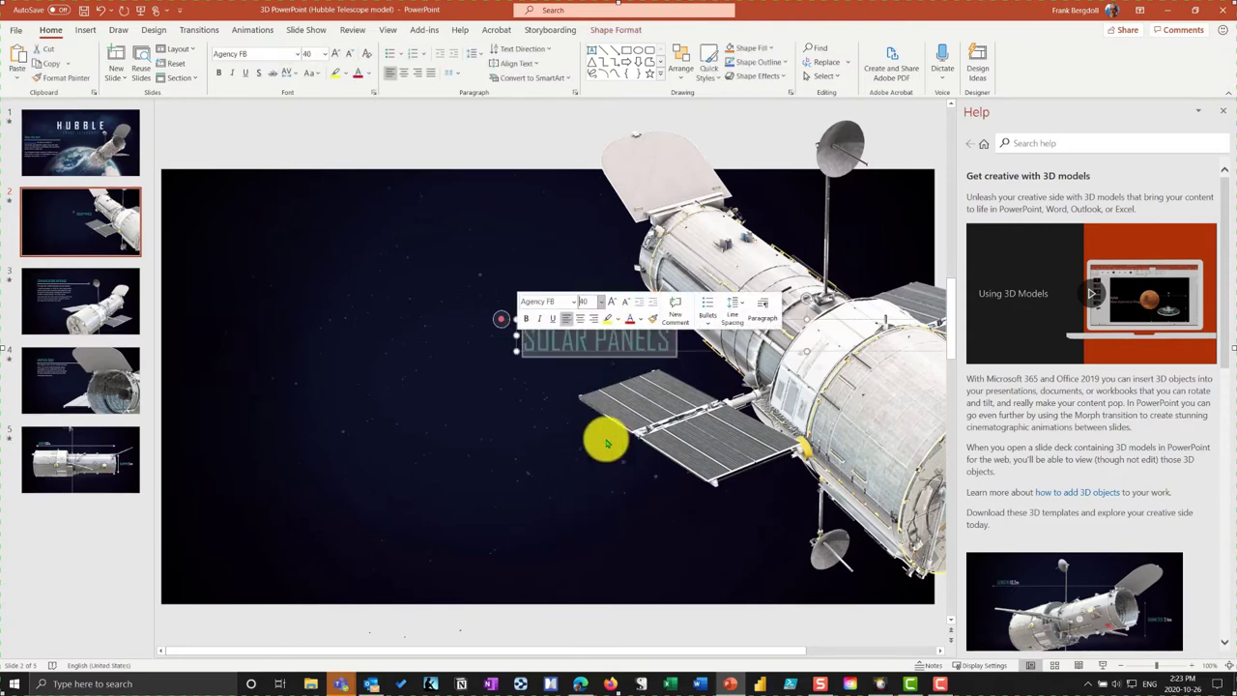
left_click(600, 302)
left_click(598, 549)
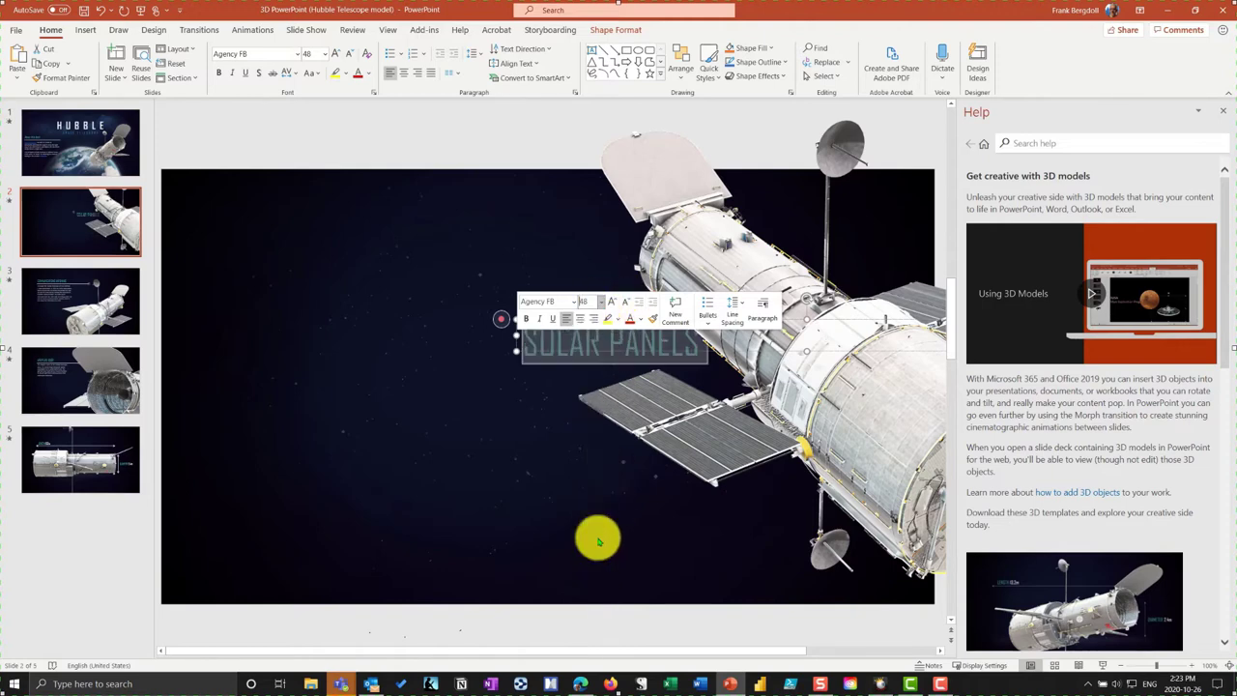
left_click(574, 350)
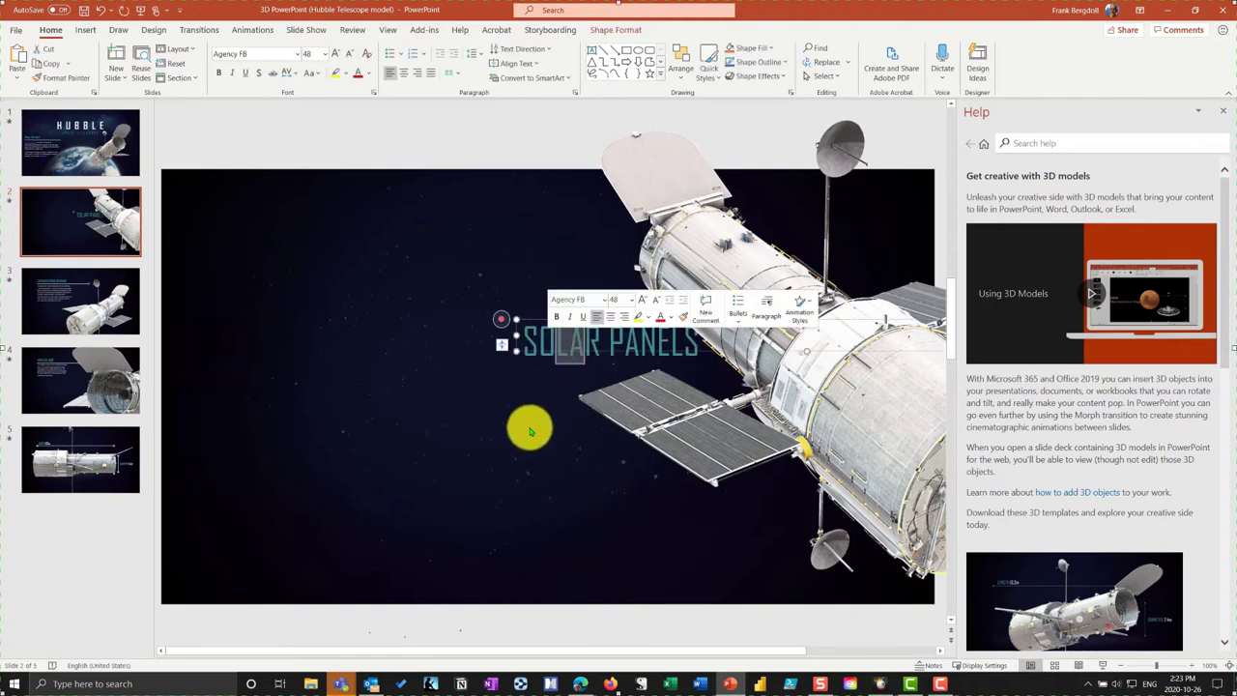
- Shift the SOLAR PANELS title on slide 2 slightly away from the telescope, and slightly reorient the telescope model
left_click(552, 326)
left_click_drag(558, 318, 533, 326)
left_click(450, 372)
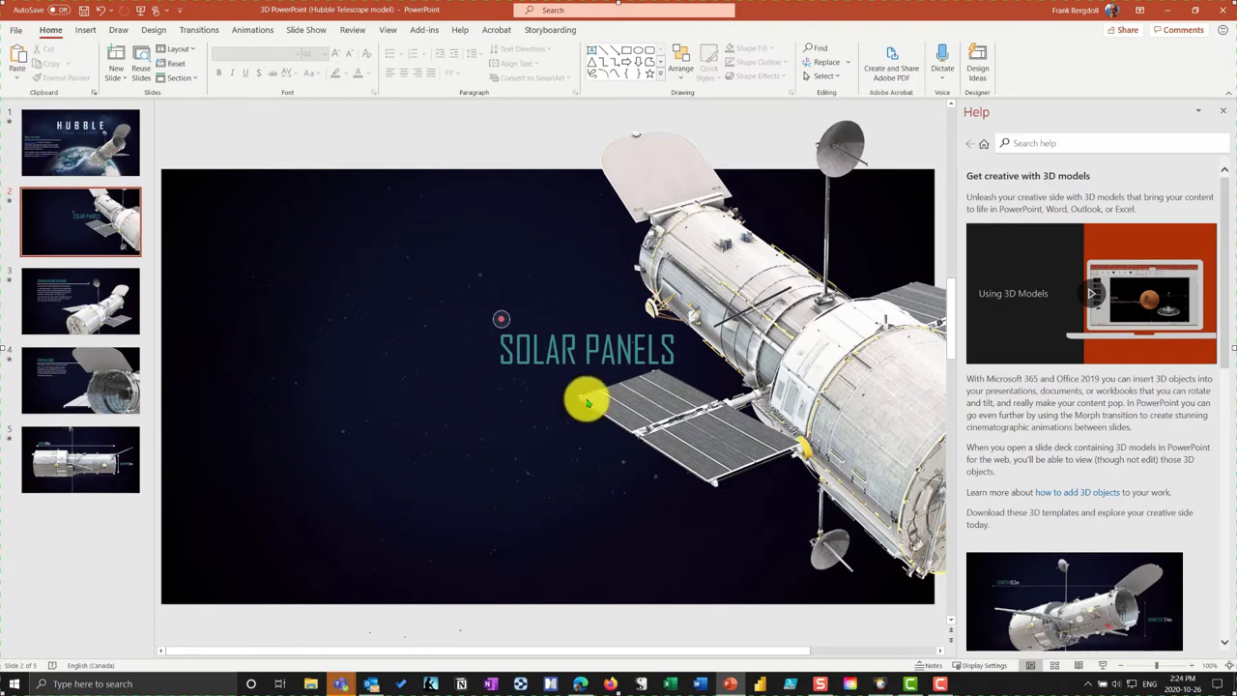
mouse_move(810, 356)
left_mouse_down()
mouse_move(812, 387)
mouse_move(828, 358)
mouse_move(810, 339)
mouse_move(787, 354)
mouse_move(804, 368)
mouse_move(818, 354)
mouse_move(801, 358)
left_mouse_up()
left_click(400, 414)
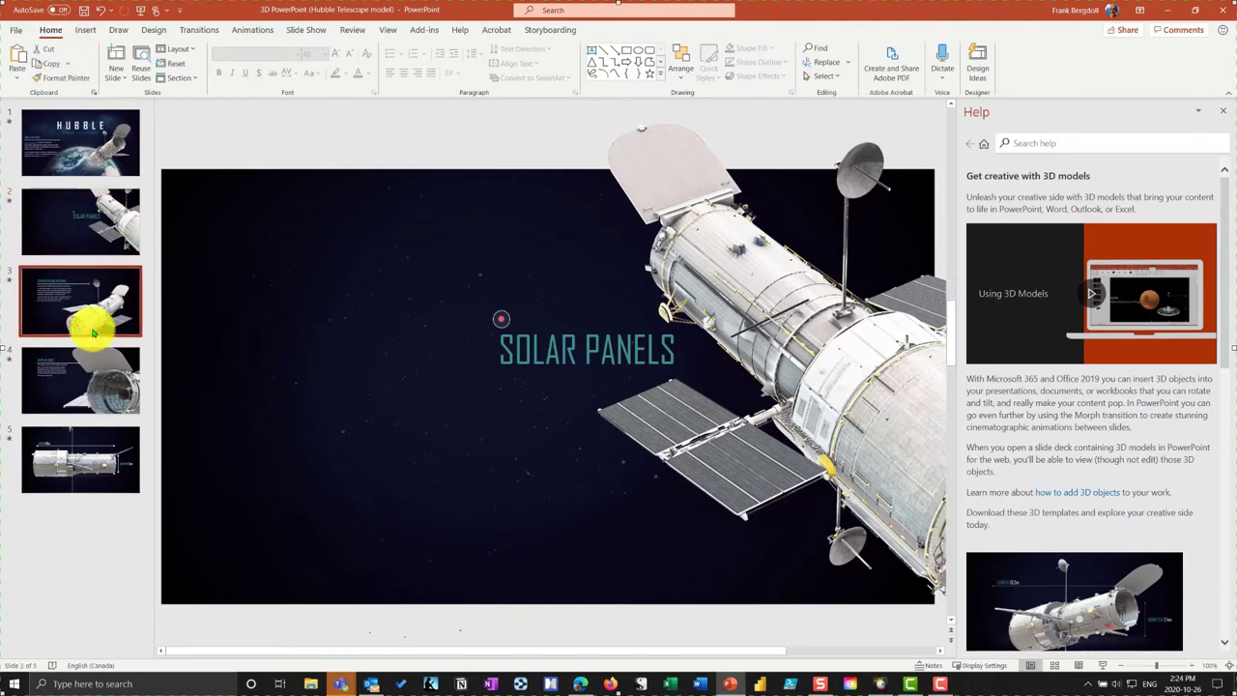
- Move the telescope model on slide 3 up and to the right, and delete the paragraph about the S-Band transmitters
left_click(91, 324)
left_click_drag(638, 467, 690, 391)
left_click(343, 248)
left_click(384, 371)
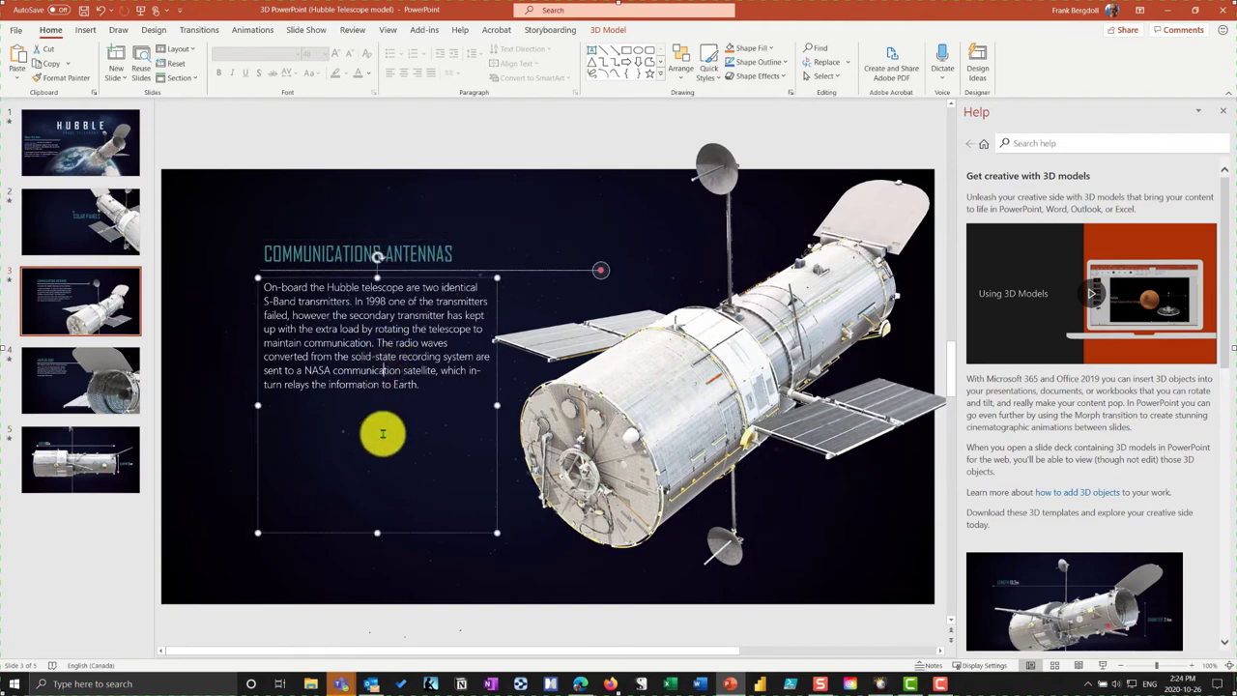
left_click(255, 435)
key("Delete")
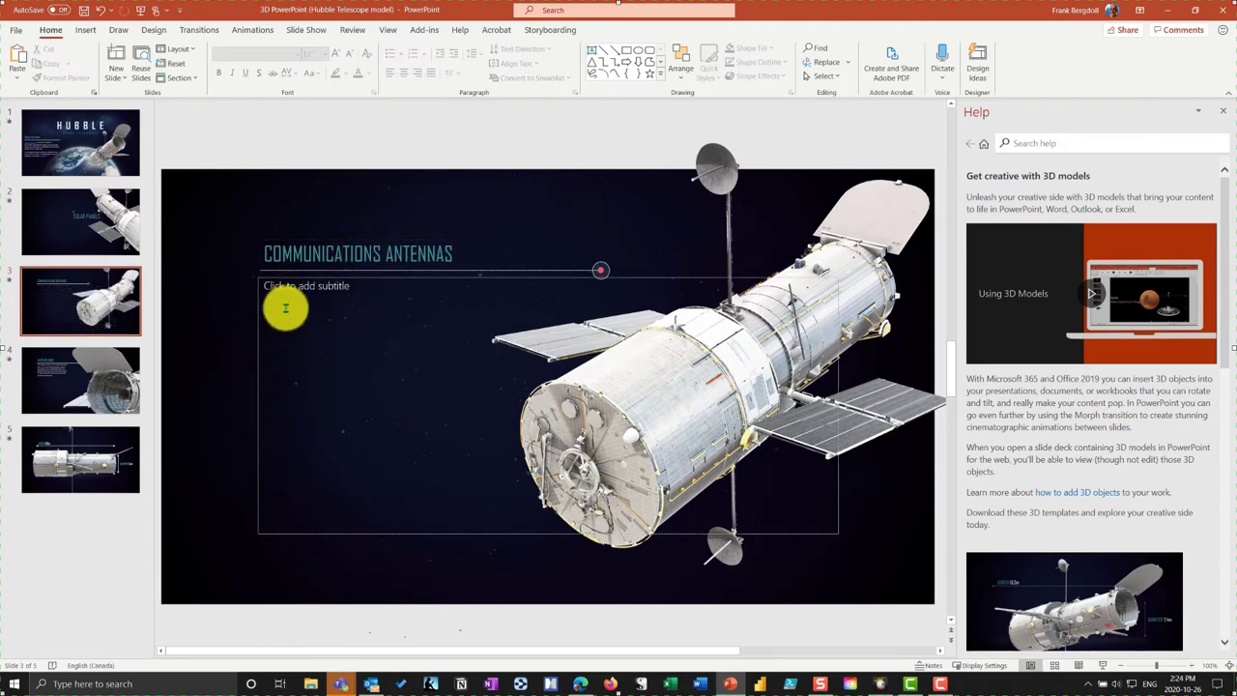
- Move the COMMUNICATIONS ANTENNAS title beside the upper antenna, and delete the horizontal line and the empty subtitle placeholder from slide 3
left_click(305, 253)
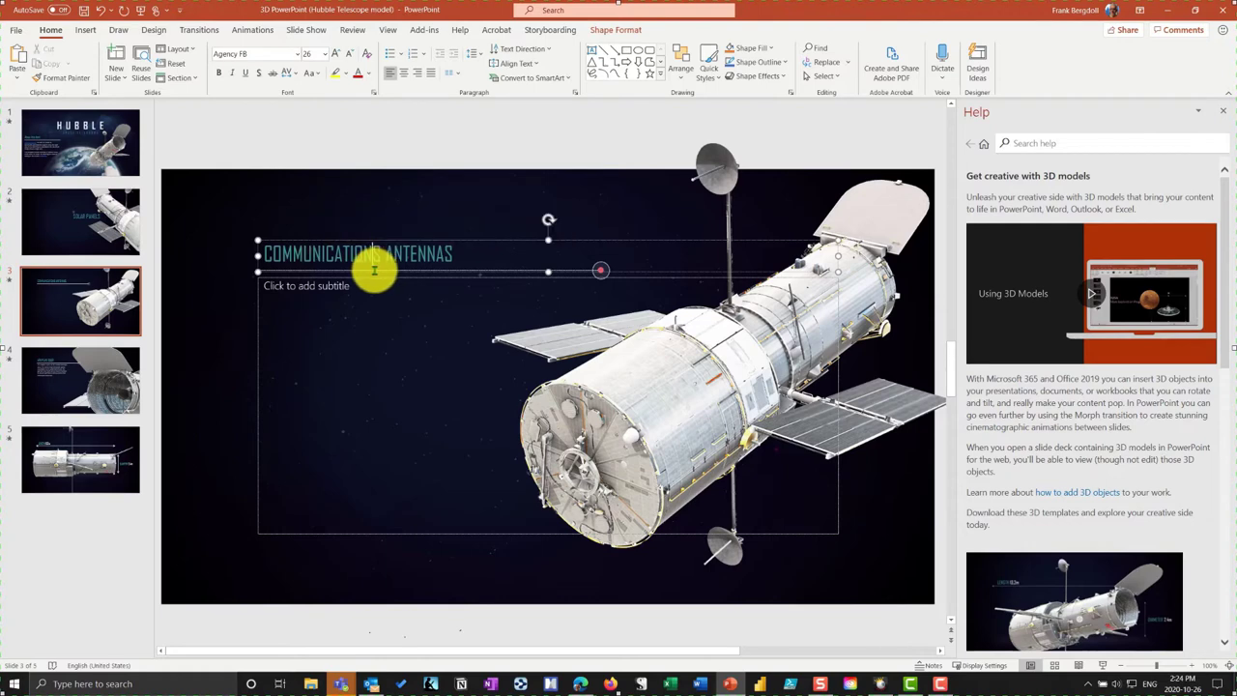
left_click_drag(382, 241, 712, 213)
left_click(517, 270)
left_click(503, 275)
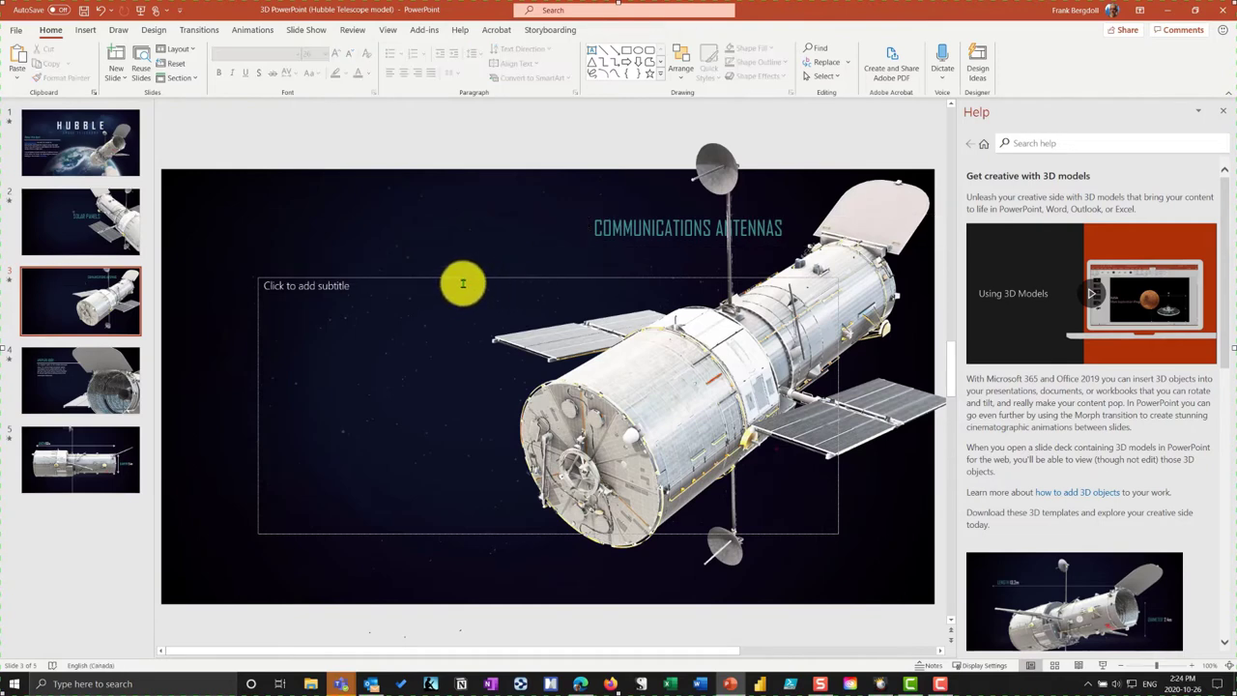
- Move the COMMUNICATIONS ANTENNAS title down and away from the antenna, and set its font size to 40
left_click(667, 237)
left_click_drag(667, 214, 513, 265)
double_click(677, 262)
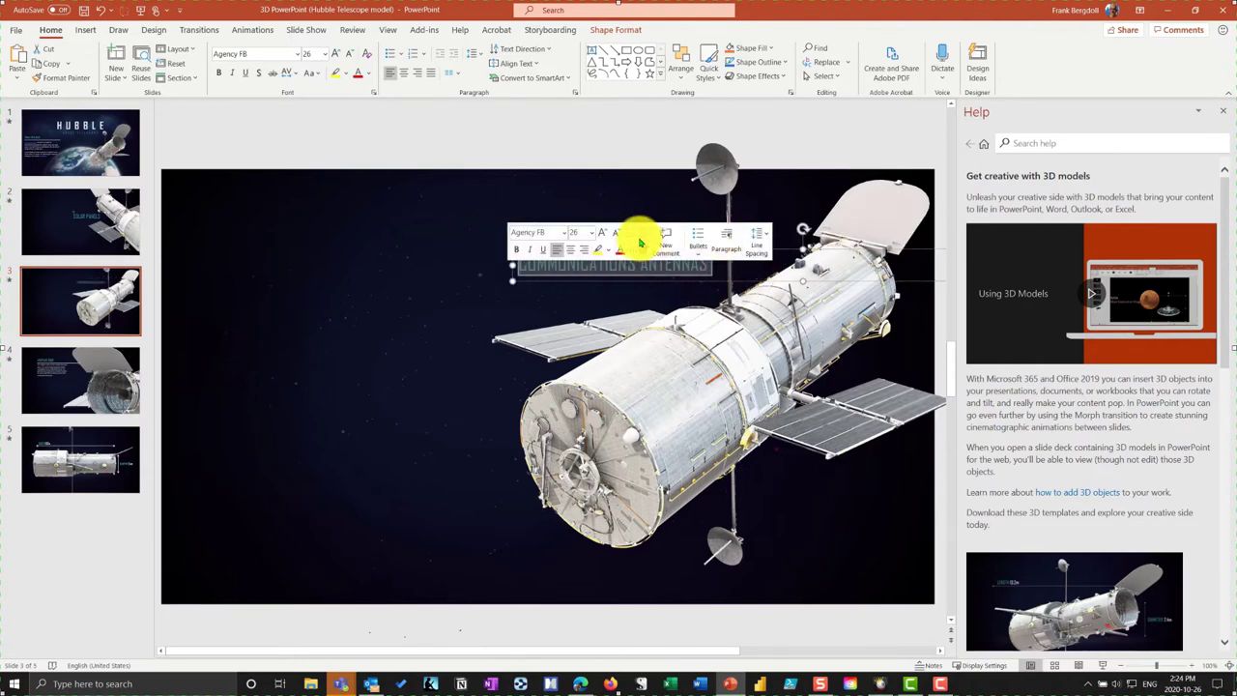
left_click(593, 235)
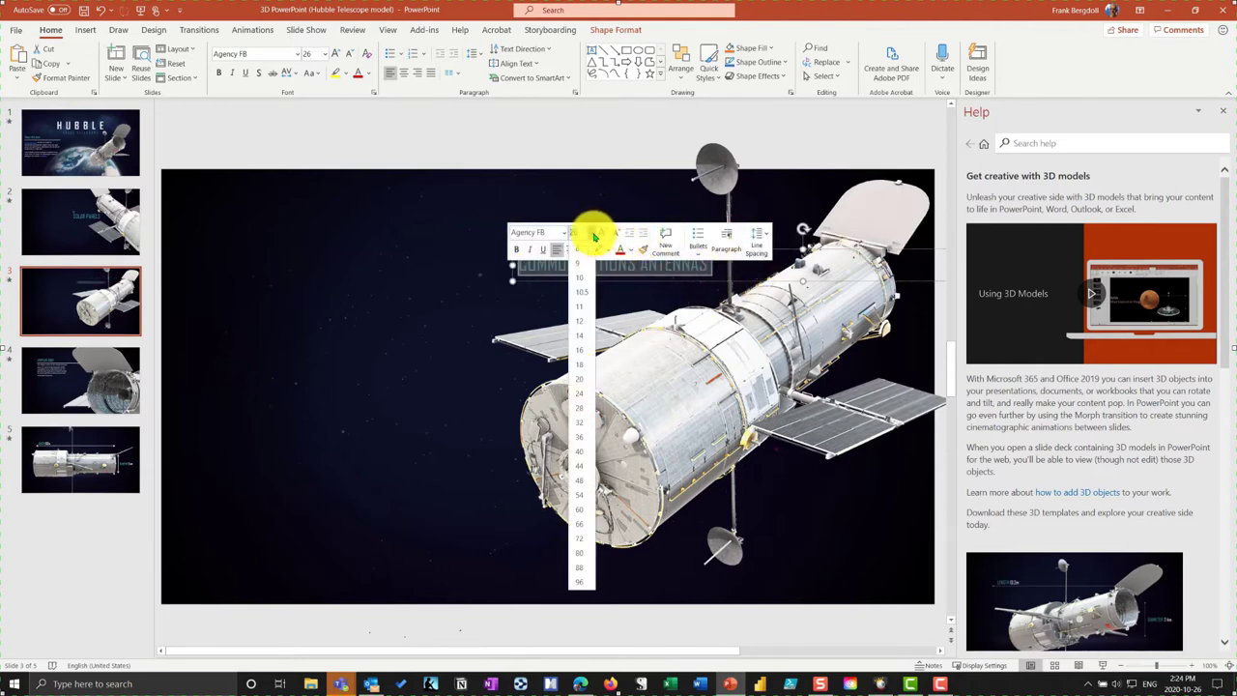
left_click(586, 451)
left_click(605, 257)
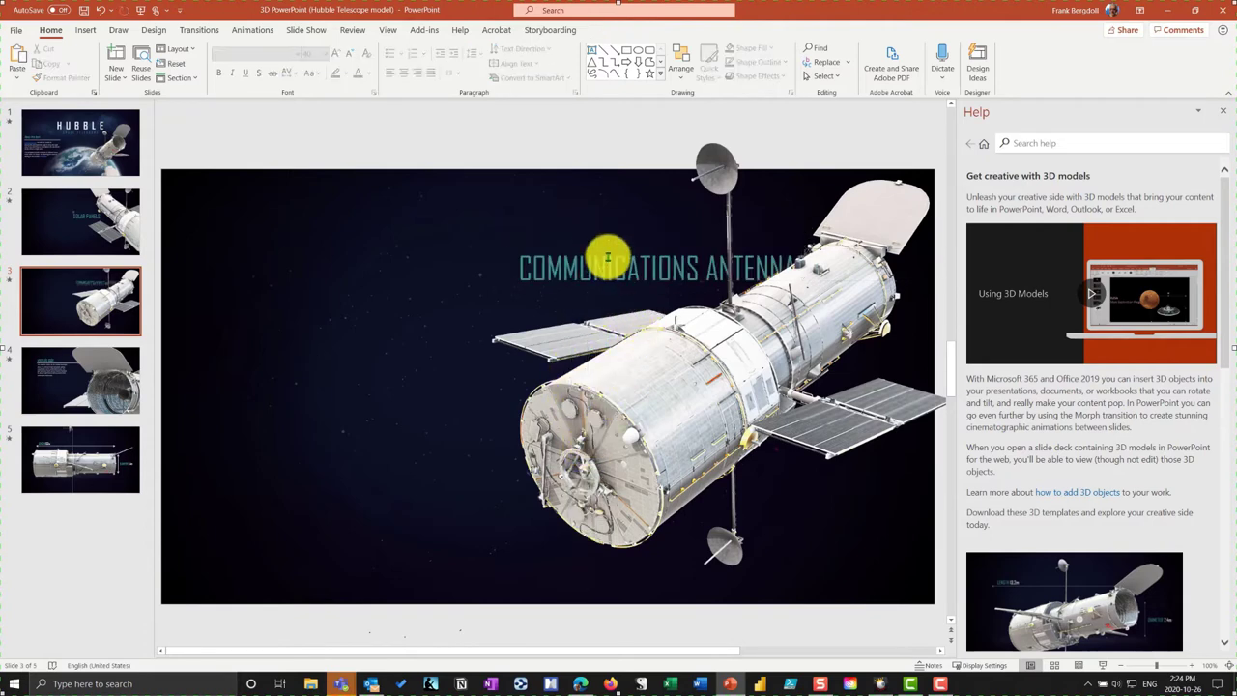
- Reposition the enlarged COMMUNICATIONS ANTENNAS title near the slide's upper edge so that it ends beside the antenna mast
left_click(599, 250)
left_click_drag(599, 249, 509, 244)
left_click(461, 373)
left_click(516, 258)
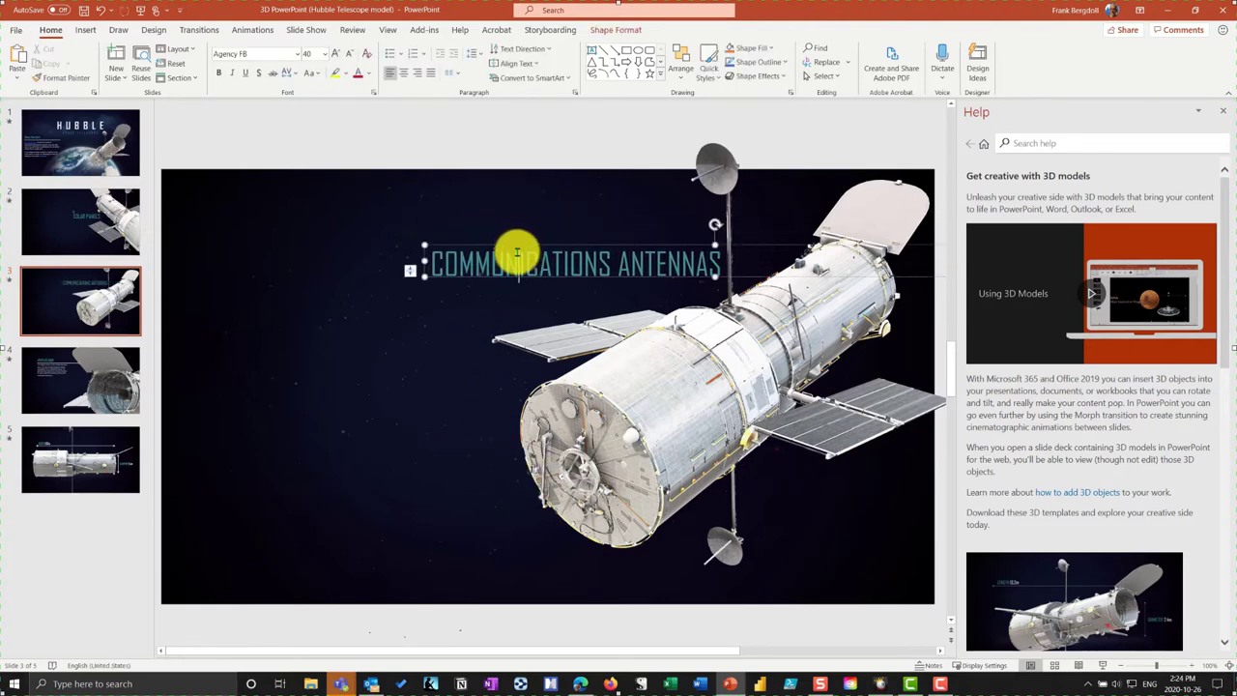
left_click_drag(518, 246, 513, 193)
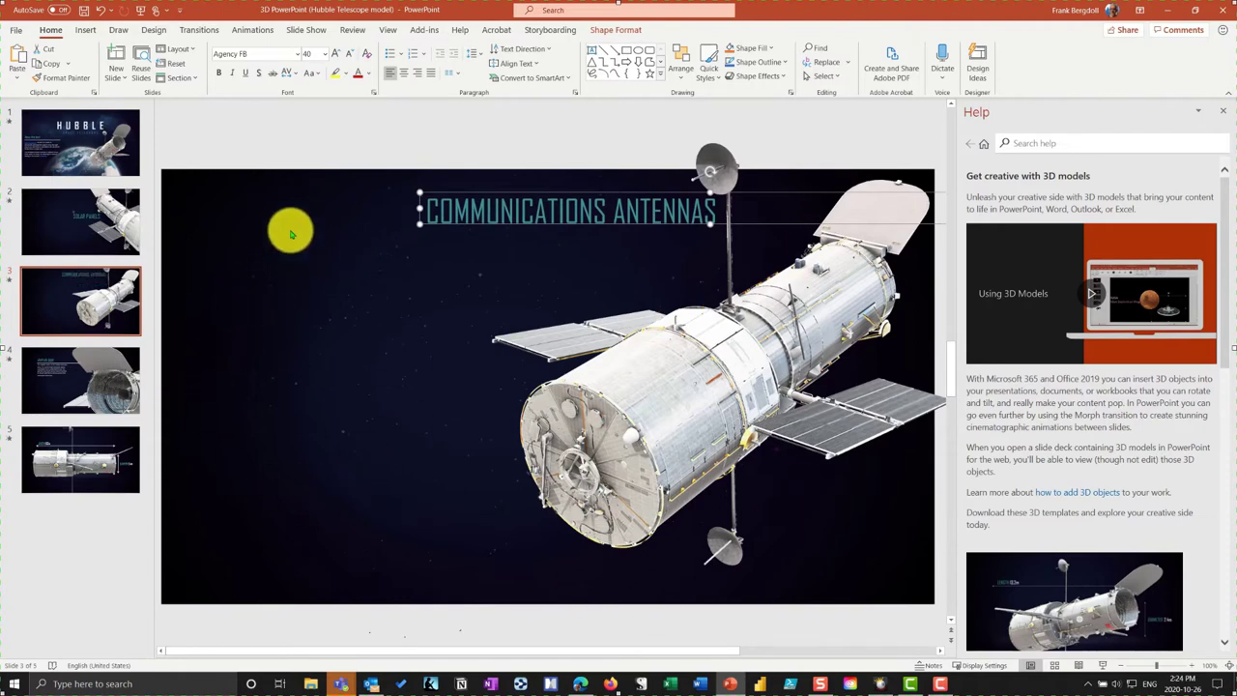
- Move the telescope model on slide 4 to the right and slightly down, away from the APERTURE DOOR text
left_click(111, 374)
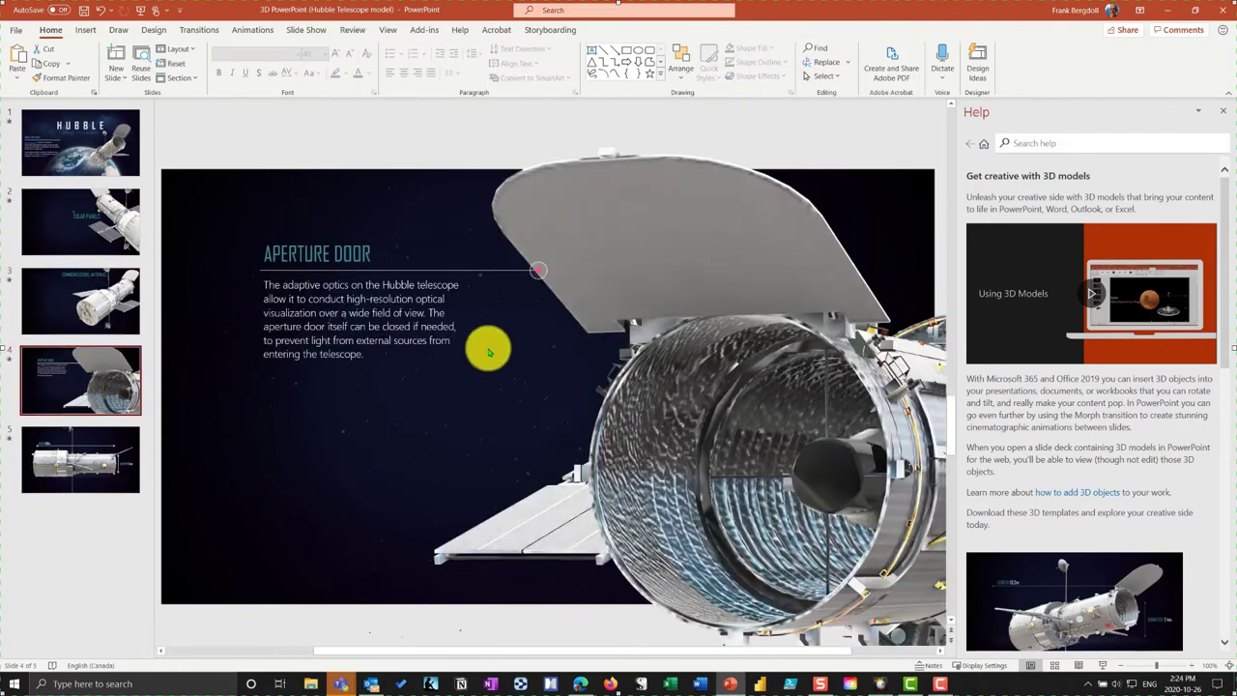
left_click_drag(801, 434, 828, 348)
left_click_drag(755, 335, 831, 430)
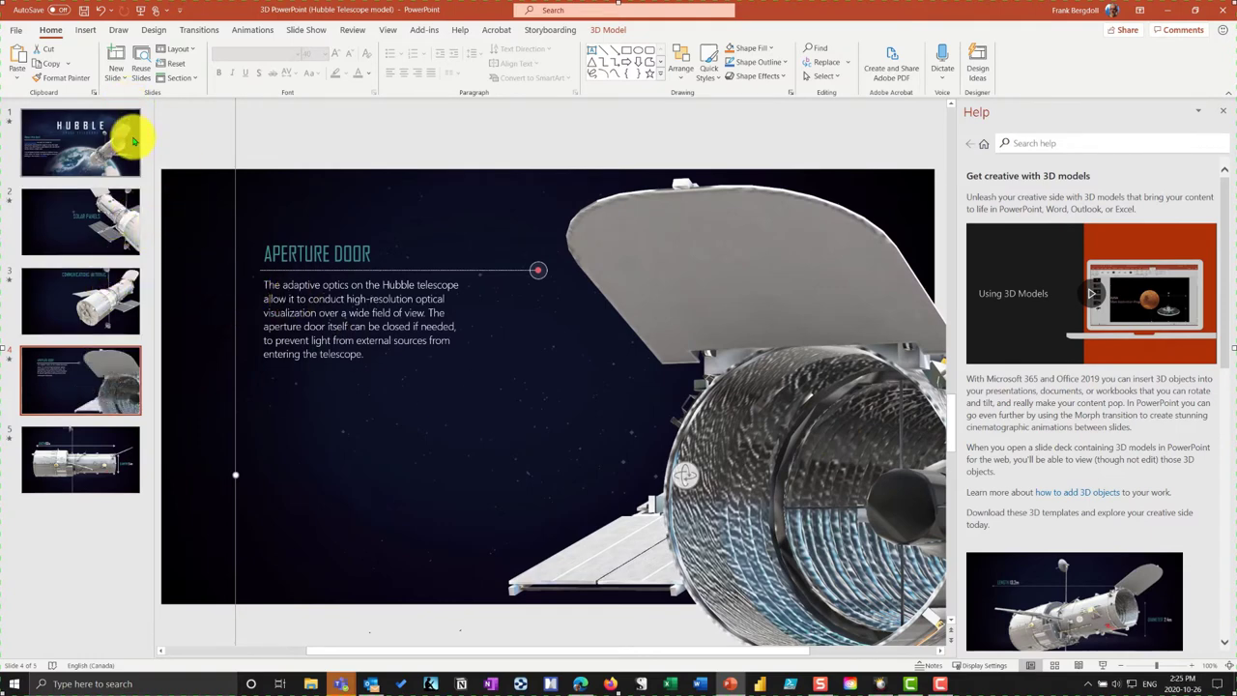
- Start exporting the presentation with the file type changed to PNG Portable Network Graphics
left_click(21, 30)
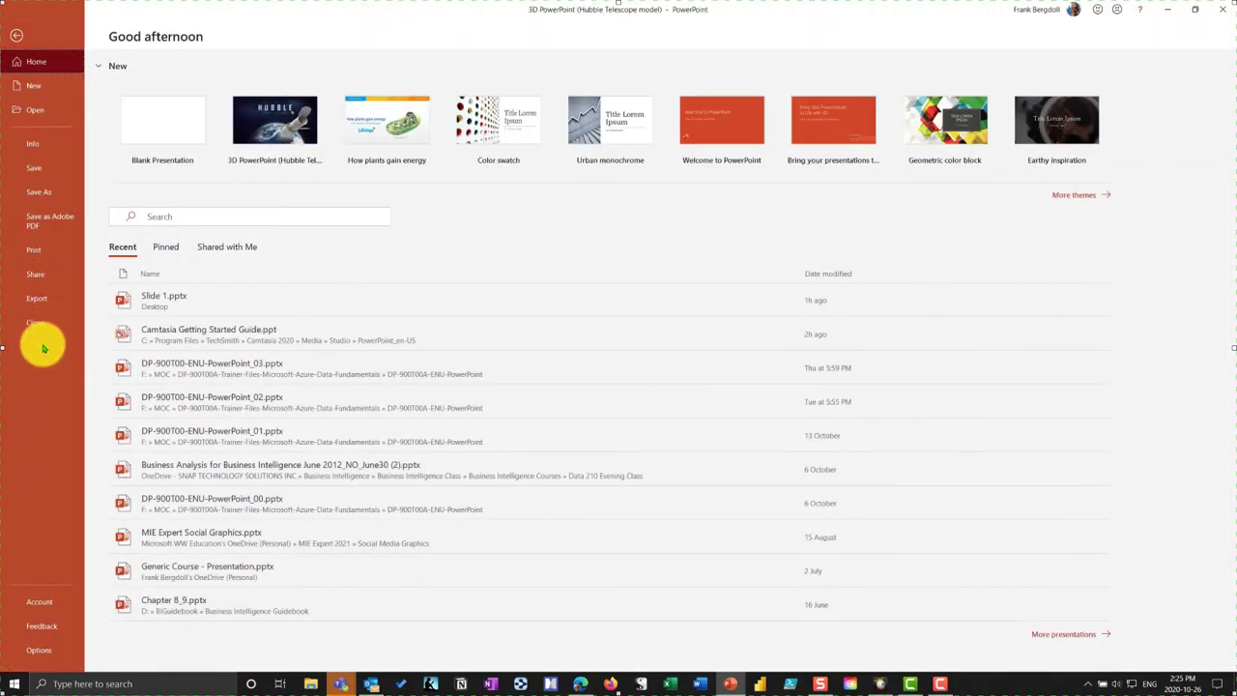
left_click(41, 299)
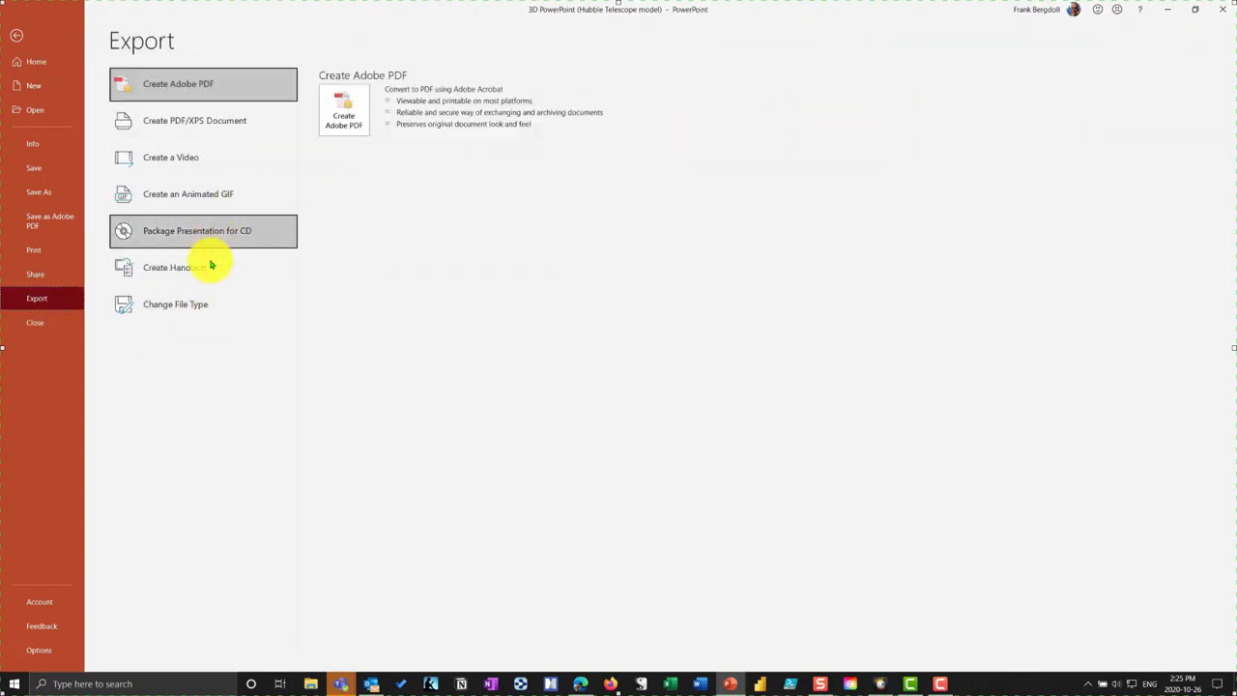
left_click(193, 303)
left_click(389, 240)
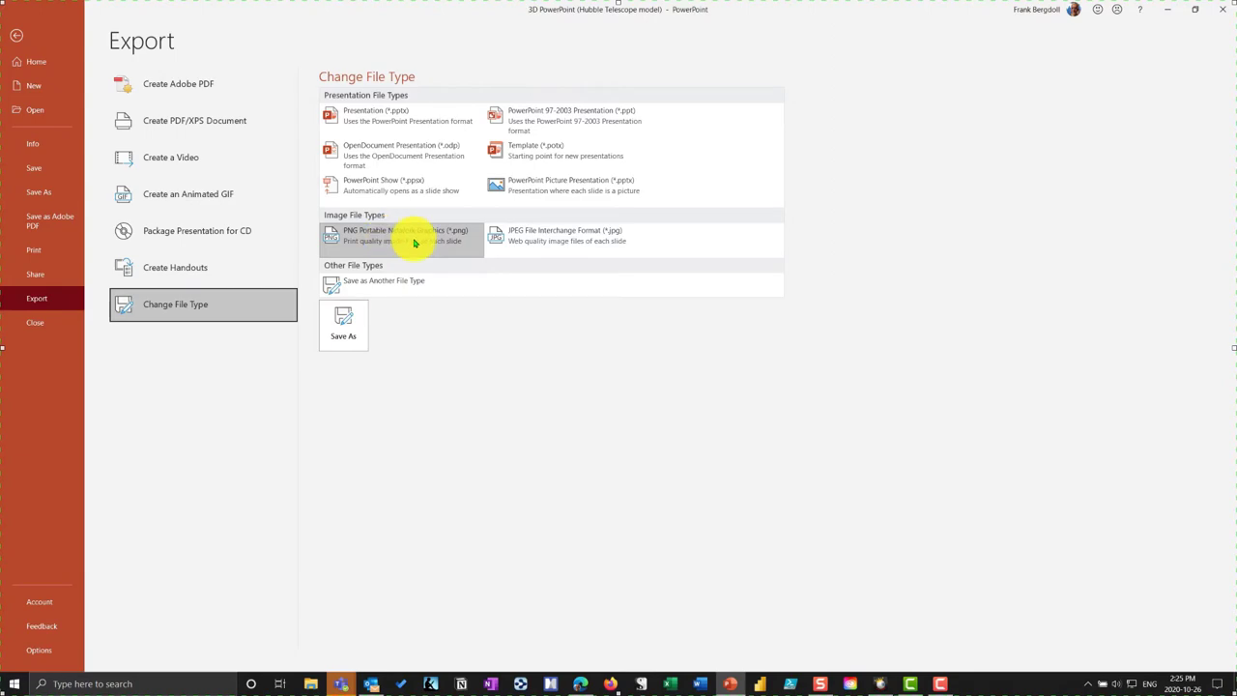
left_click(339, 341)
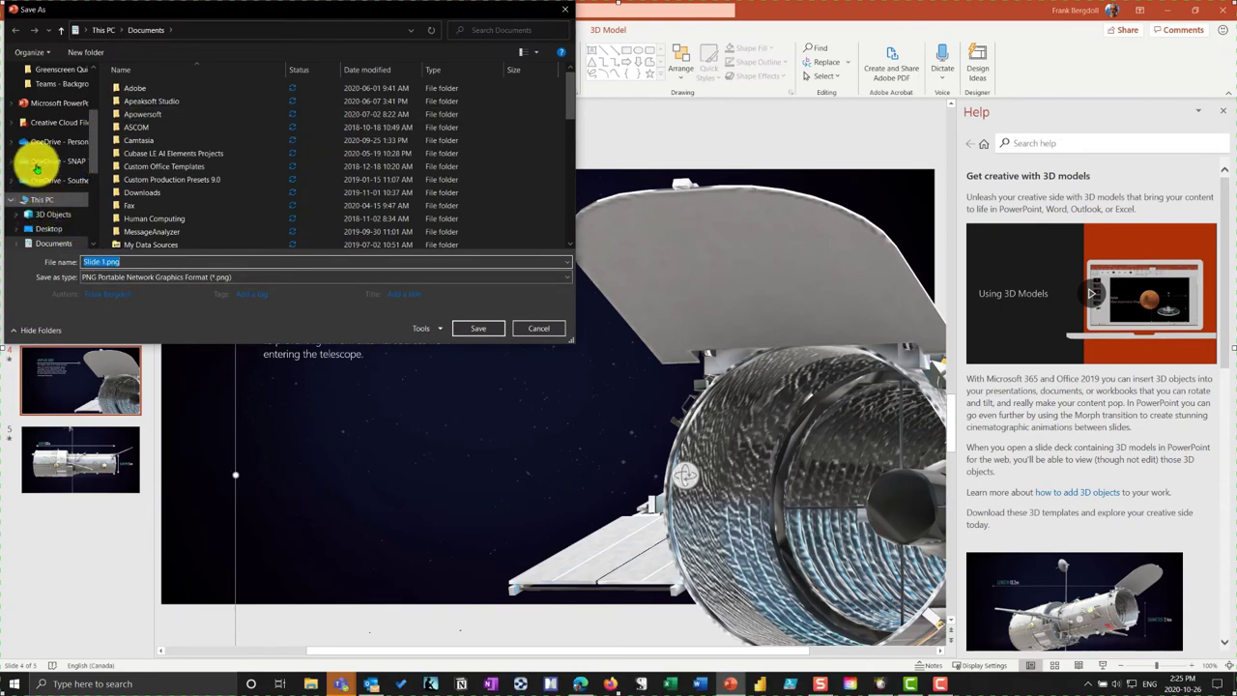
- Create a folder named Space Demo on the Desktop as the destination for the export
scroll(53, 146, "up", 3)
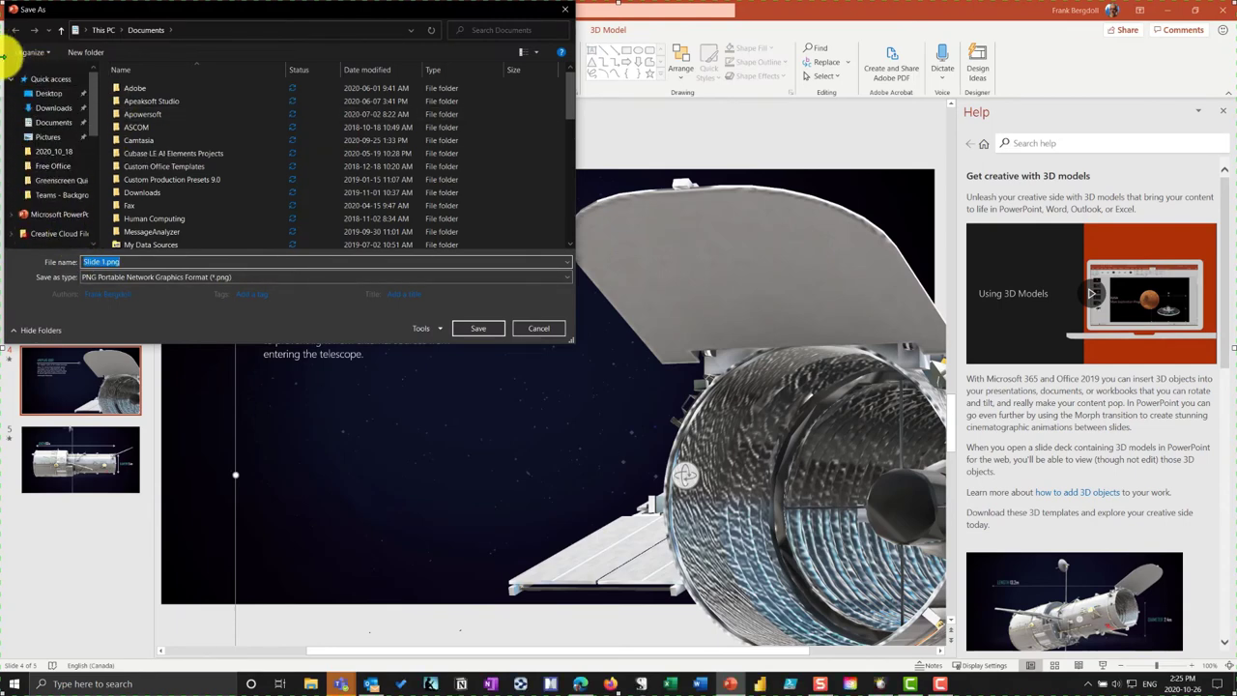
left_click(46, 92)
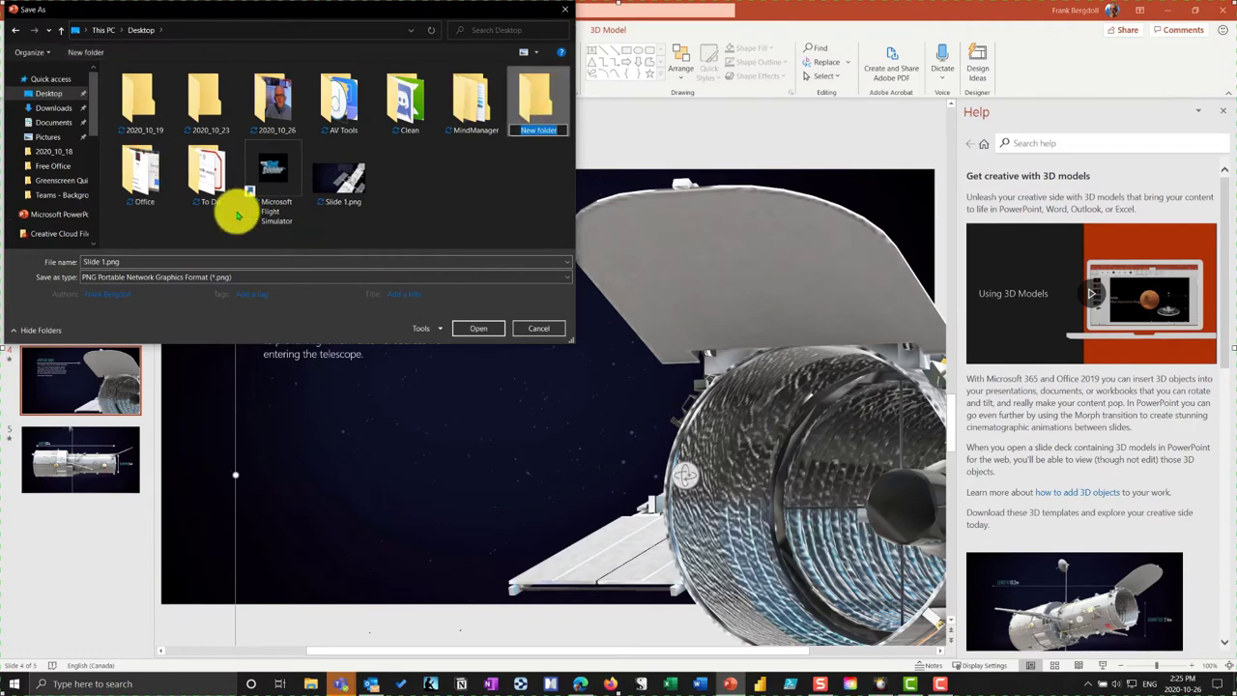
left_click(71, 52)
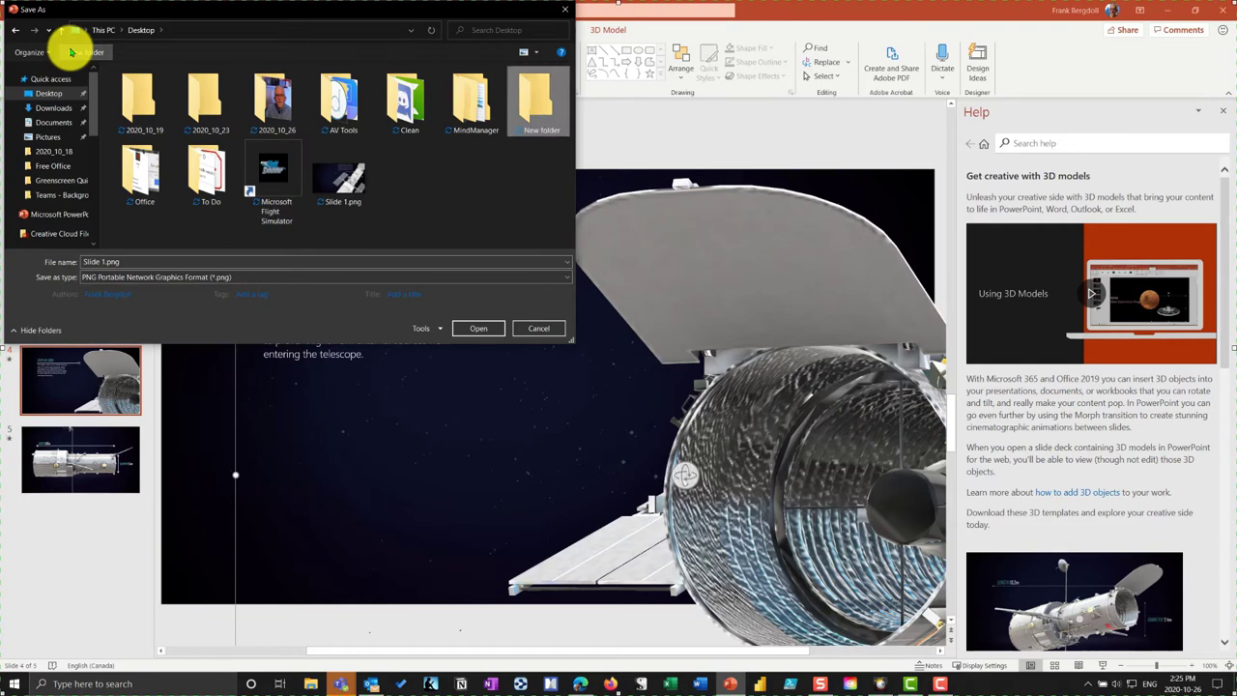
left_click(547, 124)
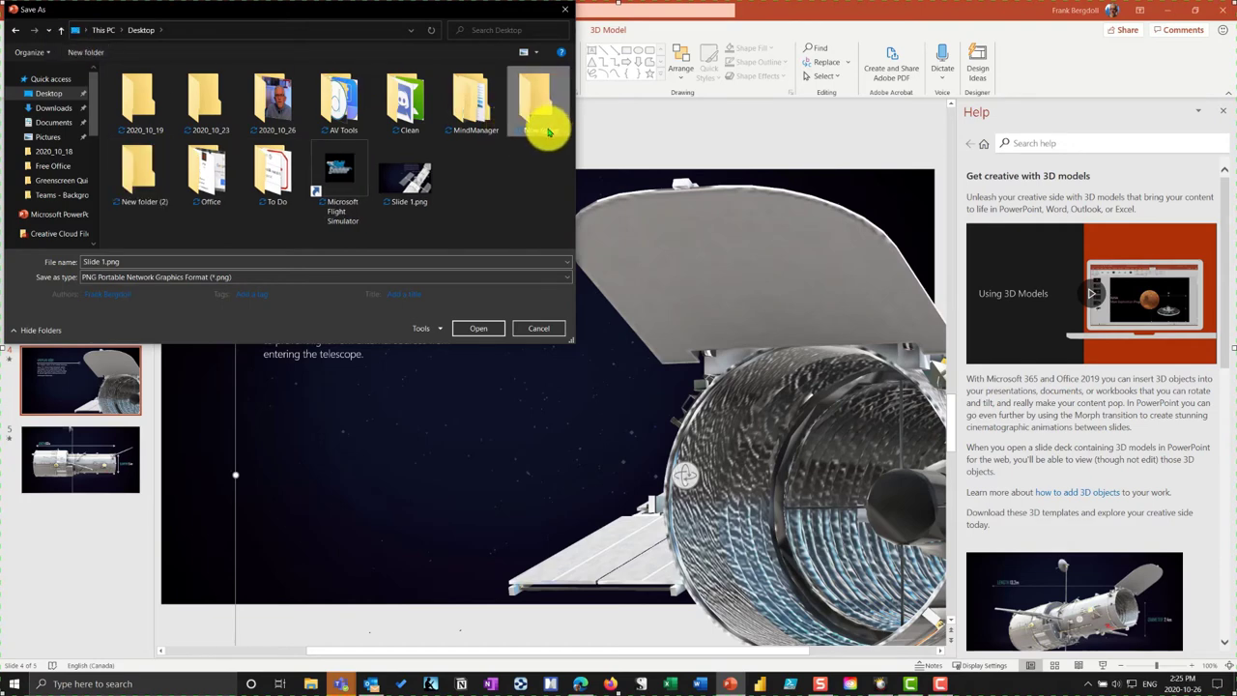
left_click(547, 132)
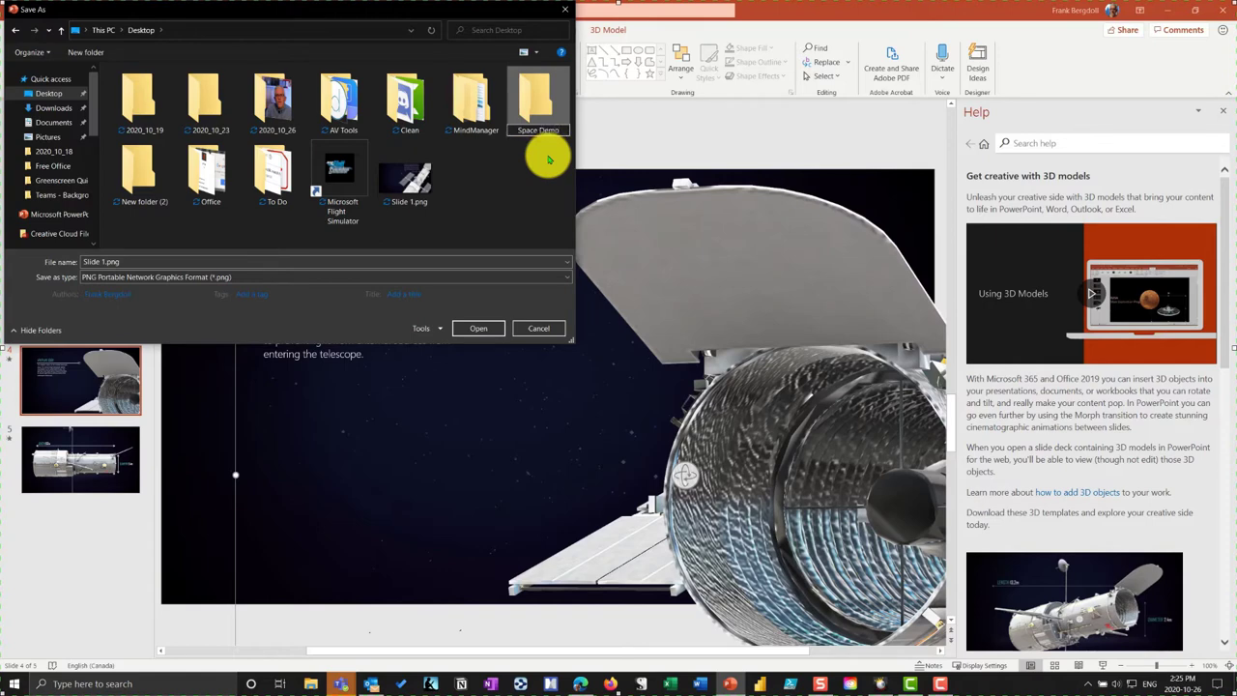
key("Return")
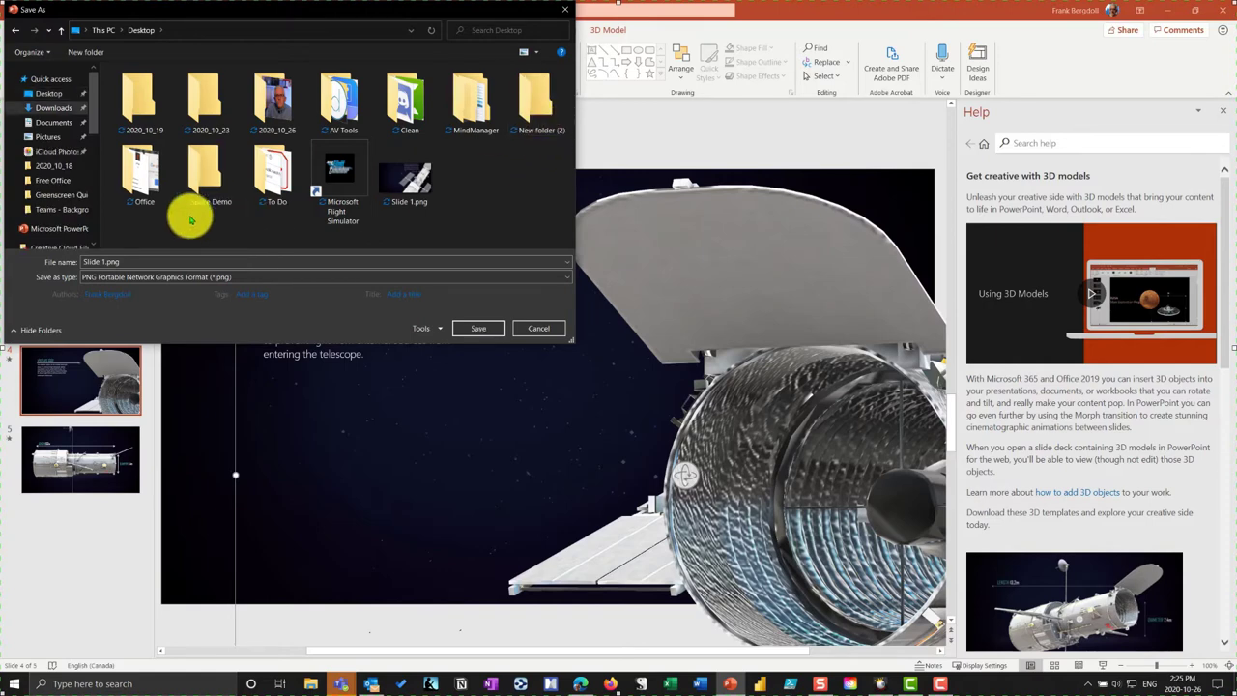
- Export all slides as PNG images into the Space Demo folder under the name Slide 1.png
double_click(201, 169)
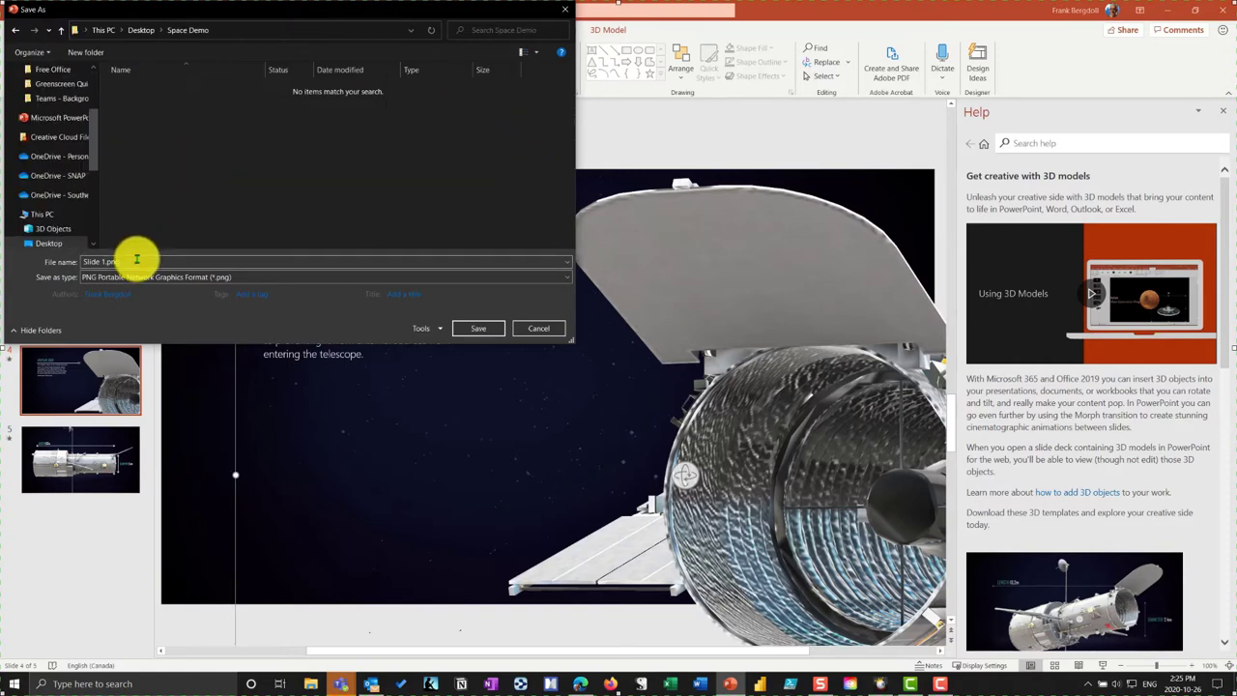
left_click(478, 328)
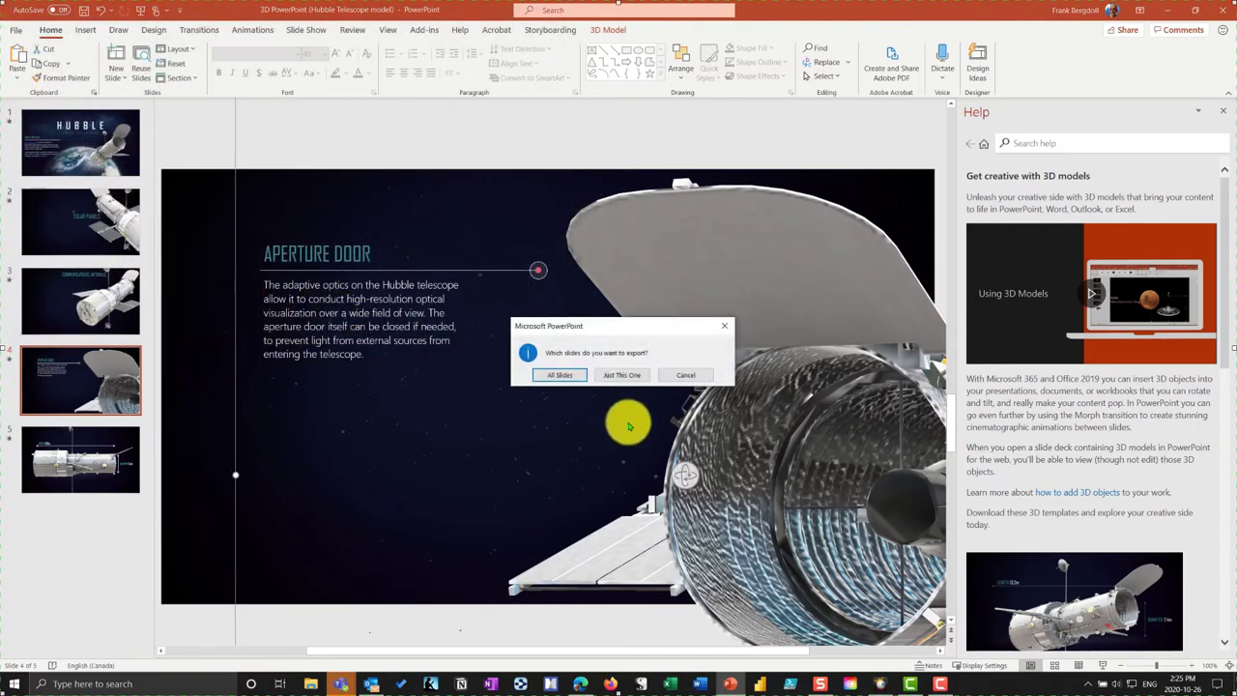
left_click(556, 376)
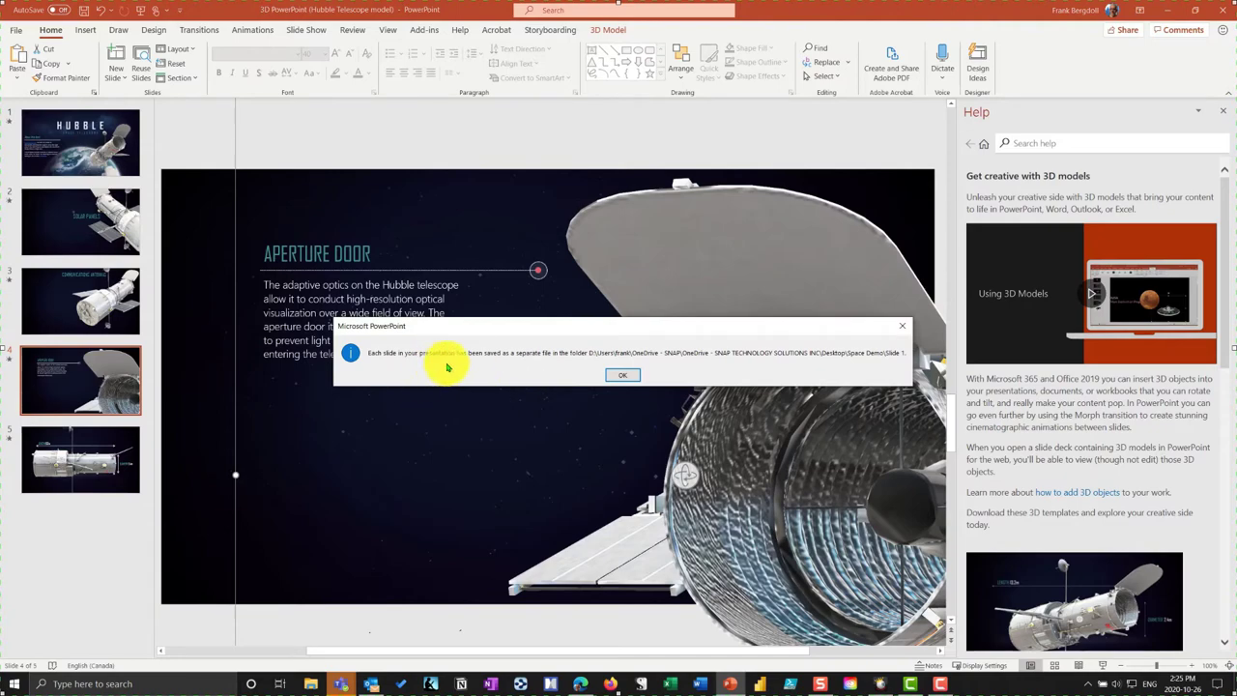
left_click(618, 373)
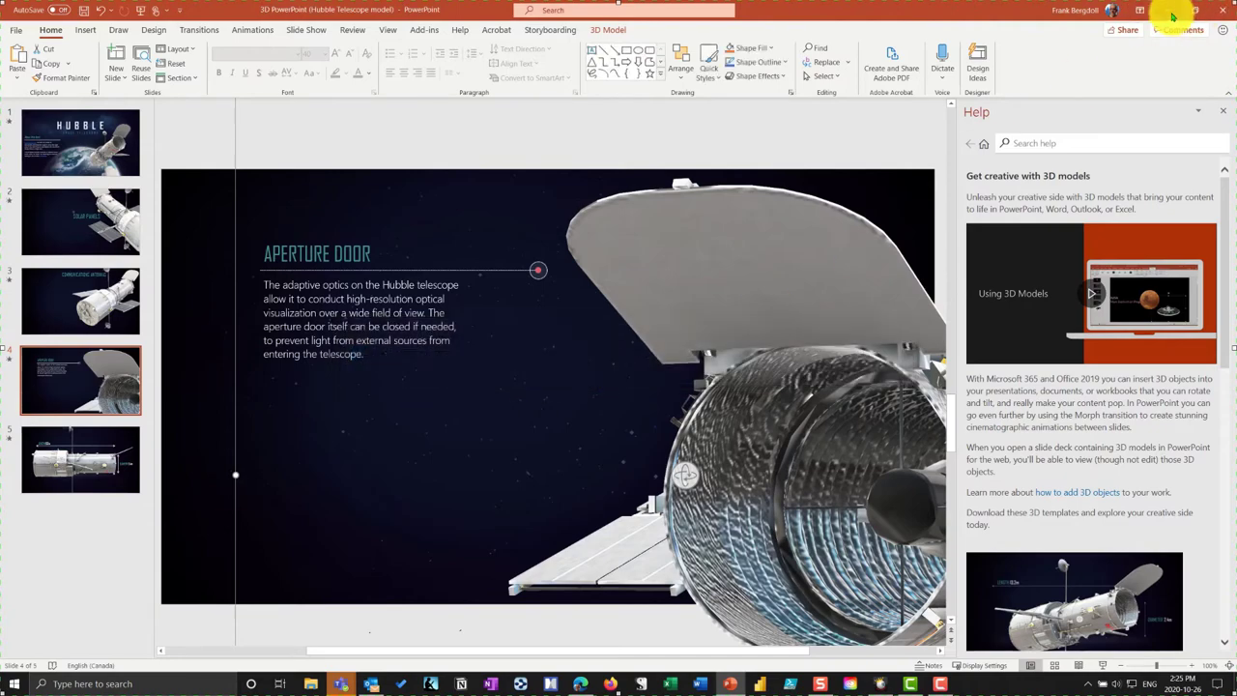
- Minimize the presentation window and open the exported Slide 1 folder inside Space Demo on the desktop
left_click(1173, 17)
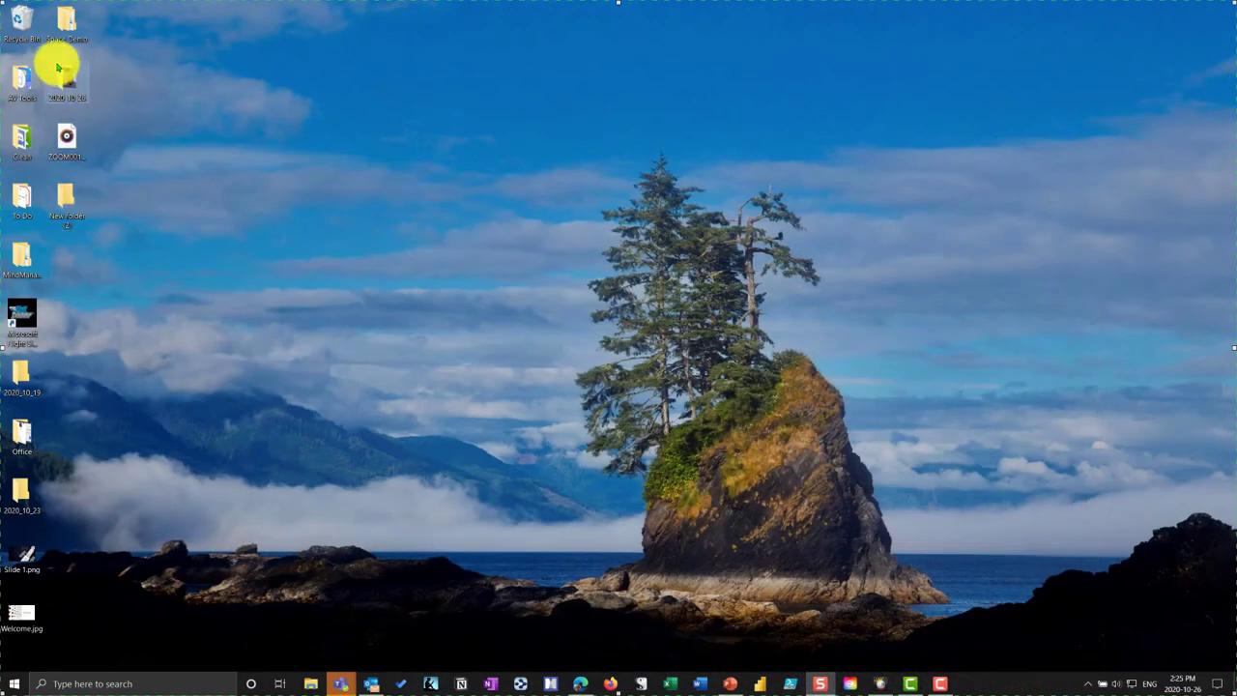
left_click(55, 14)
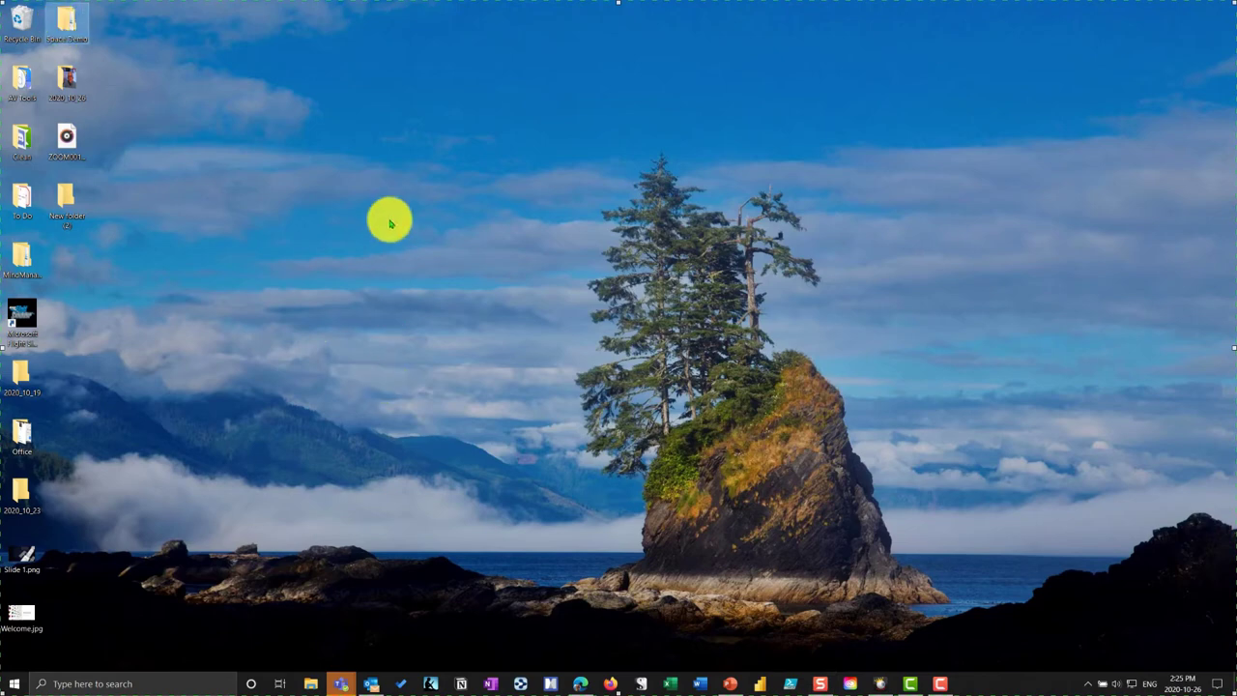
double_click(68, 19)
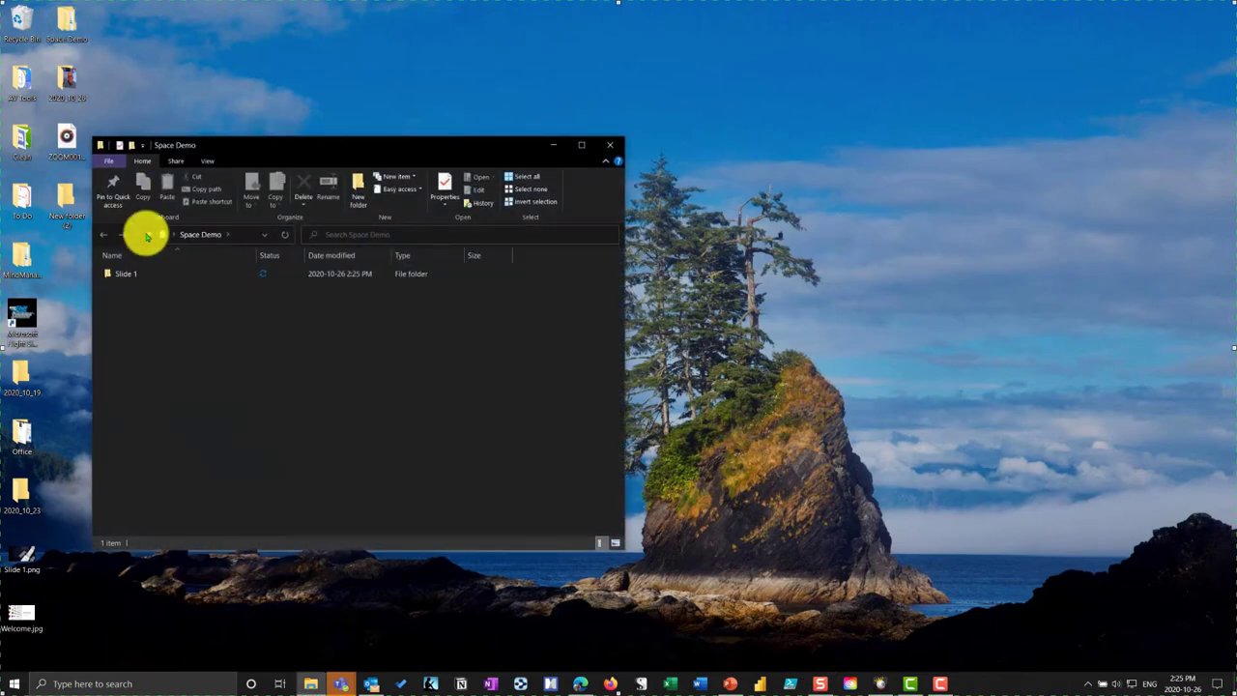
double_click(115, 275)
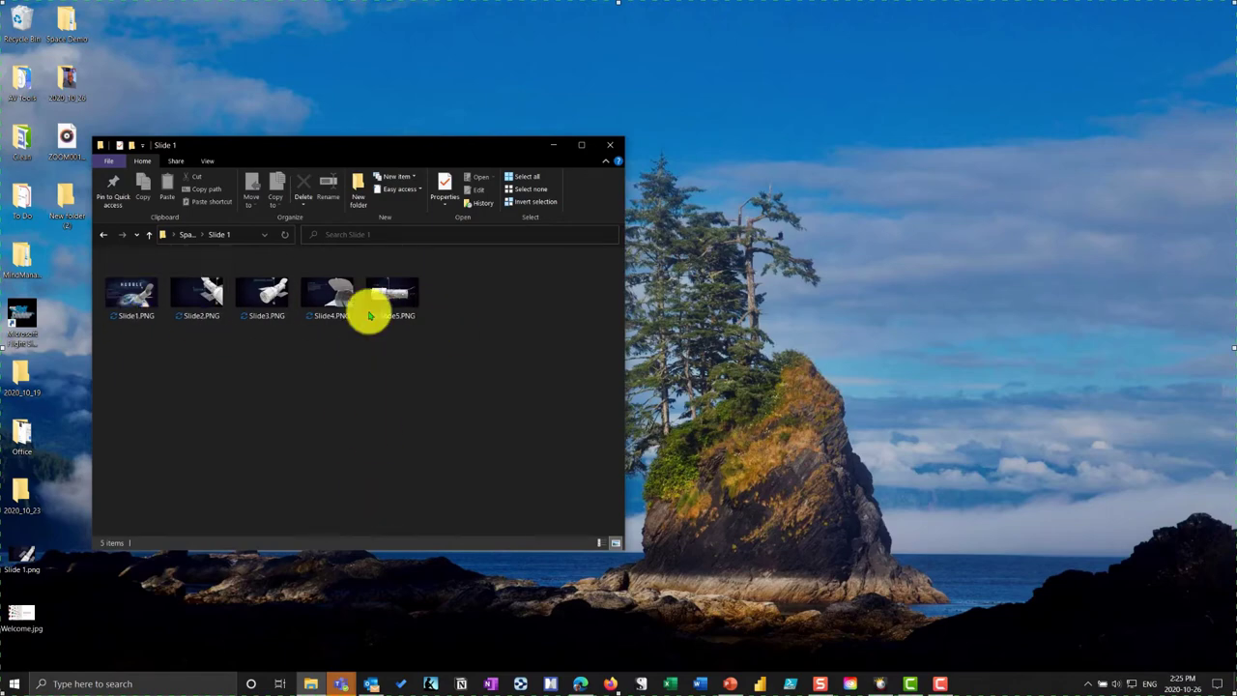
- Switch to the Img2Go site in Edge, open its Rotate image tool, and restore the browser to a smaller window
left_click(581, 684)
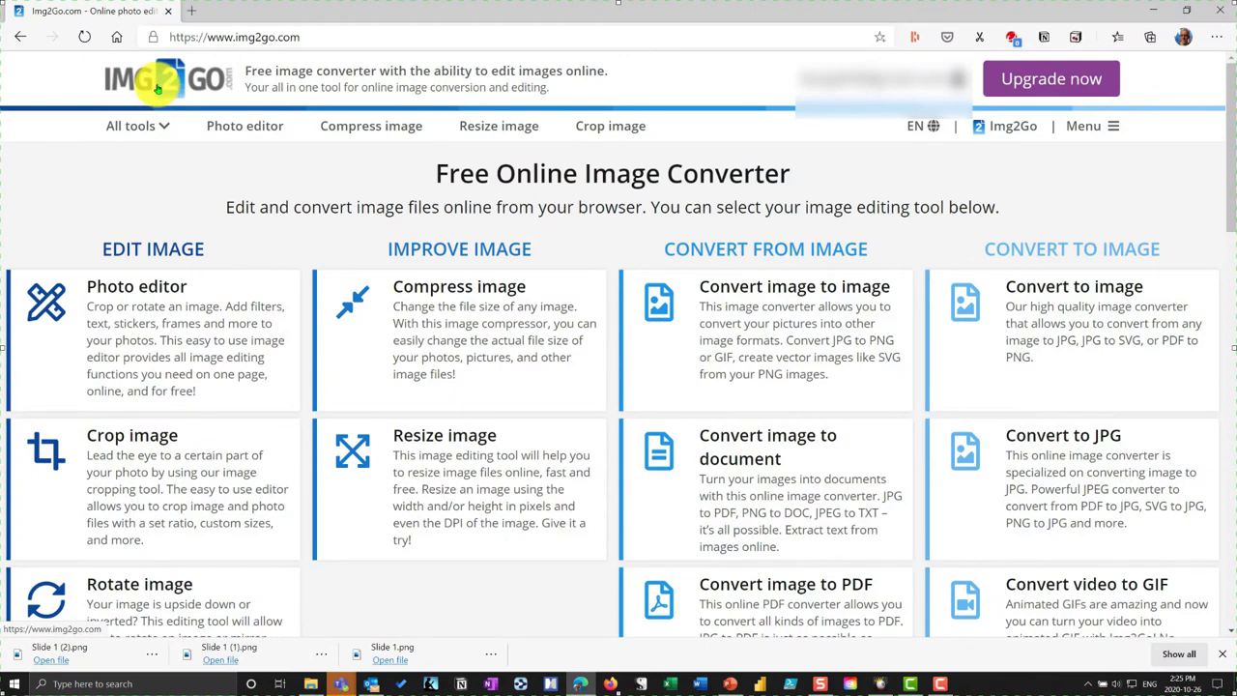
mouse_move(155, 121)
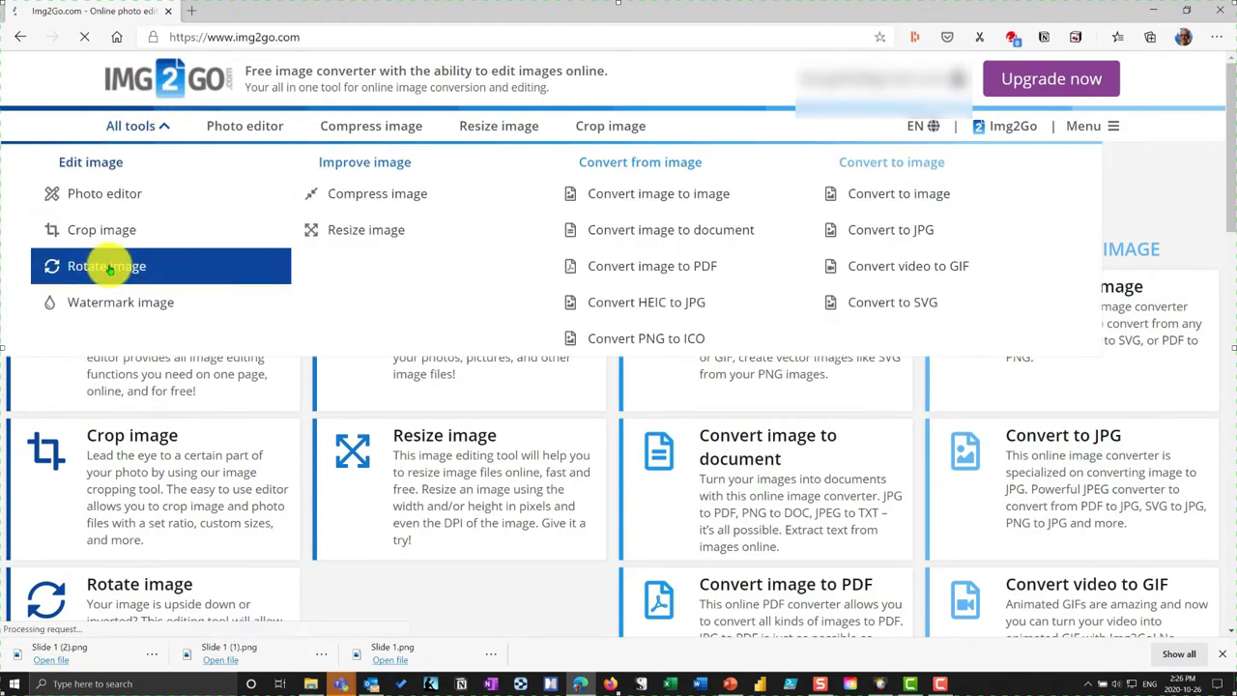
left_click(106, 269)
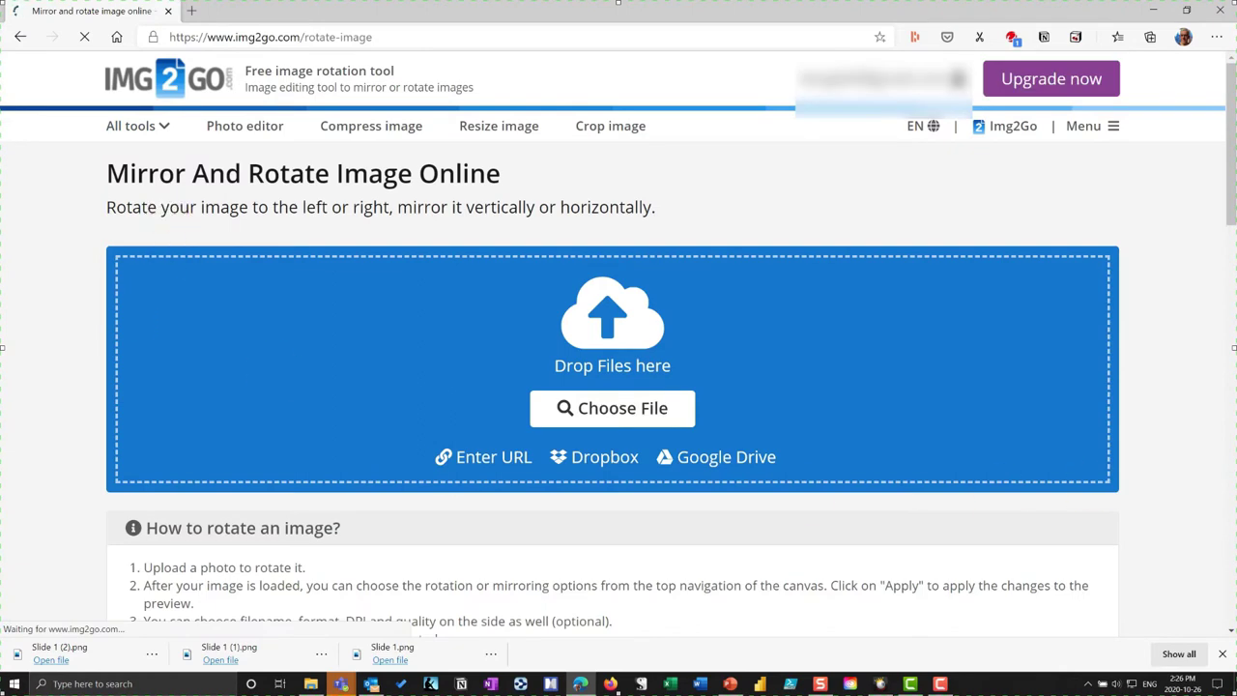
left_click(1188, 12)
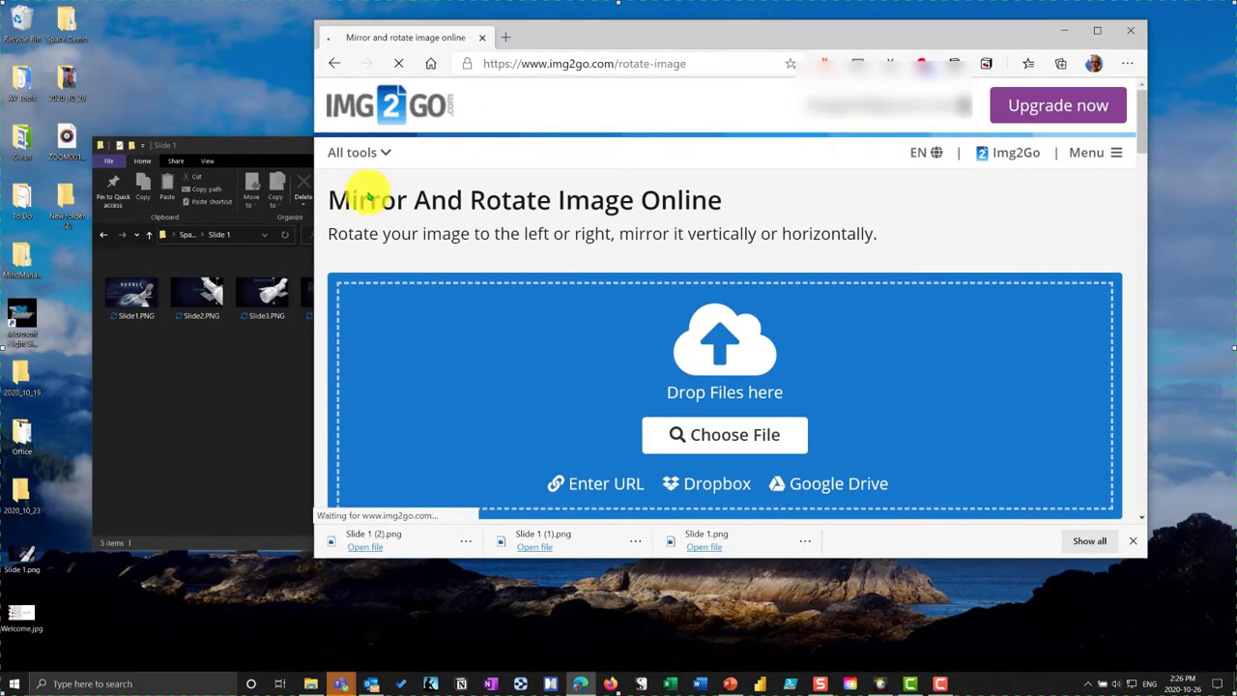
- Upload Slide2.PNG from the Slide 1 folder to the Img2Go rotate tool and mirror it horizontally
left_click(162, 415)
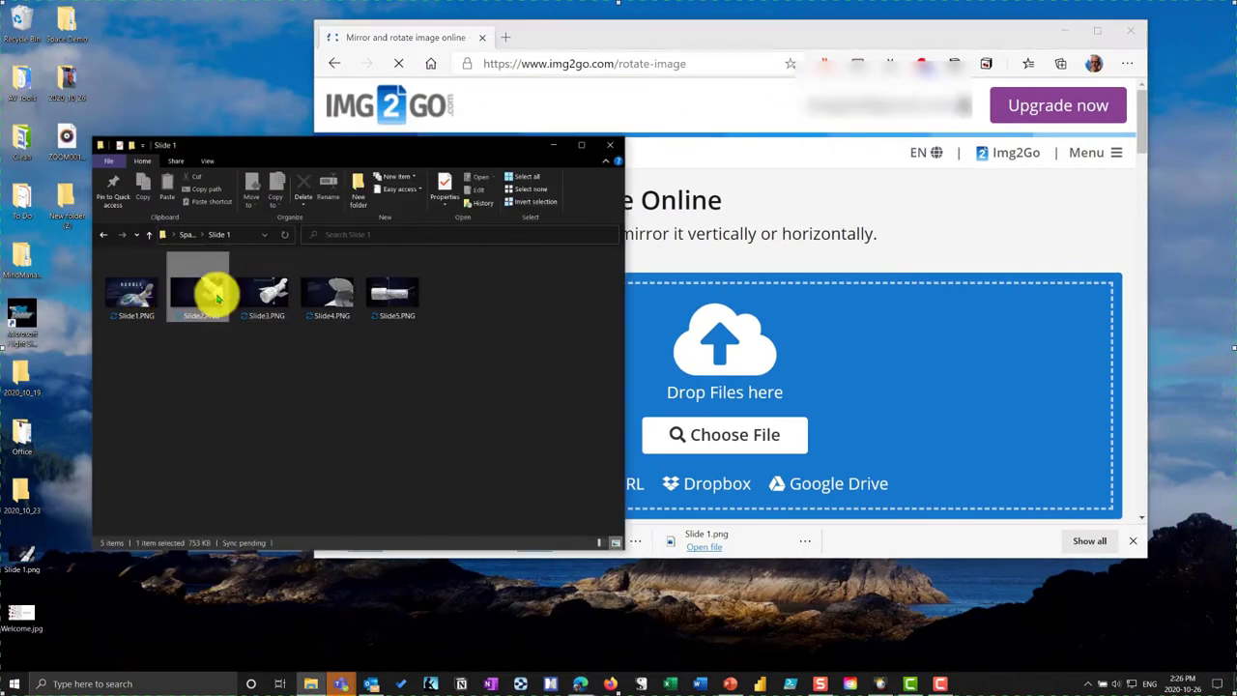
left_click(210, 300)
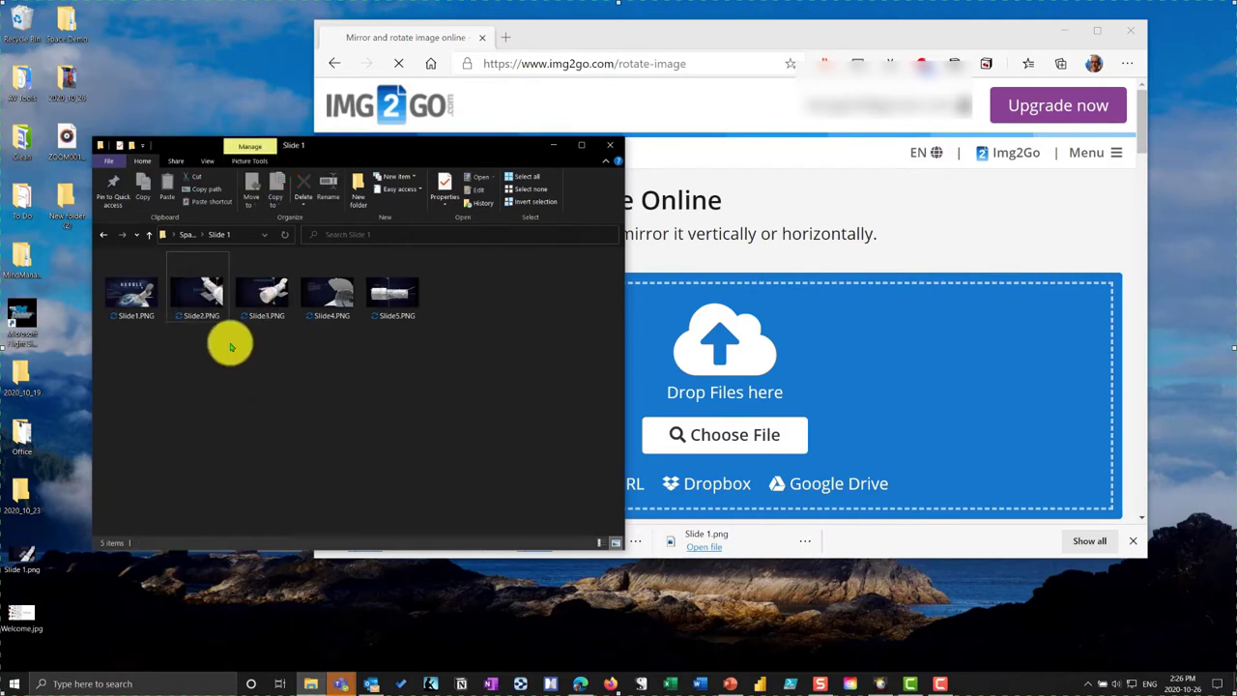
left_click_drag(189, 296, 741, 389)
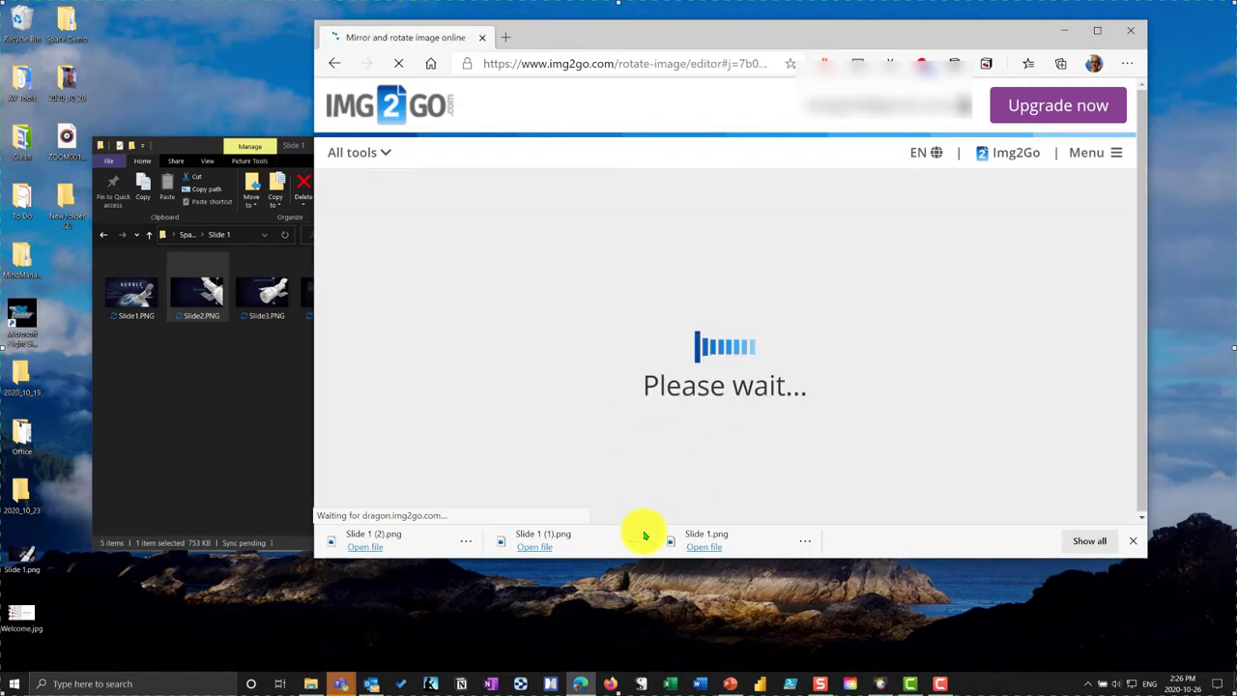
left_click(1137, 543)
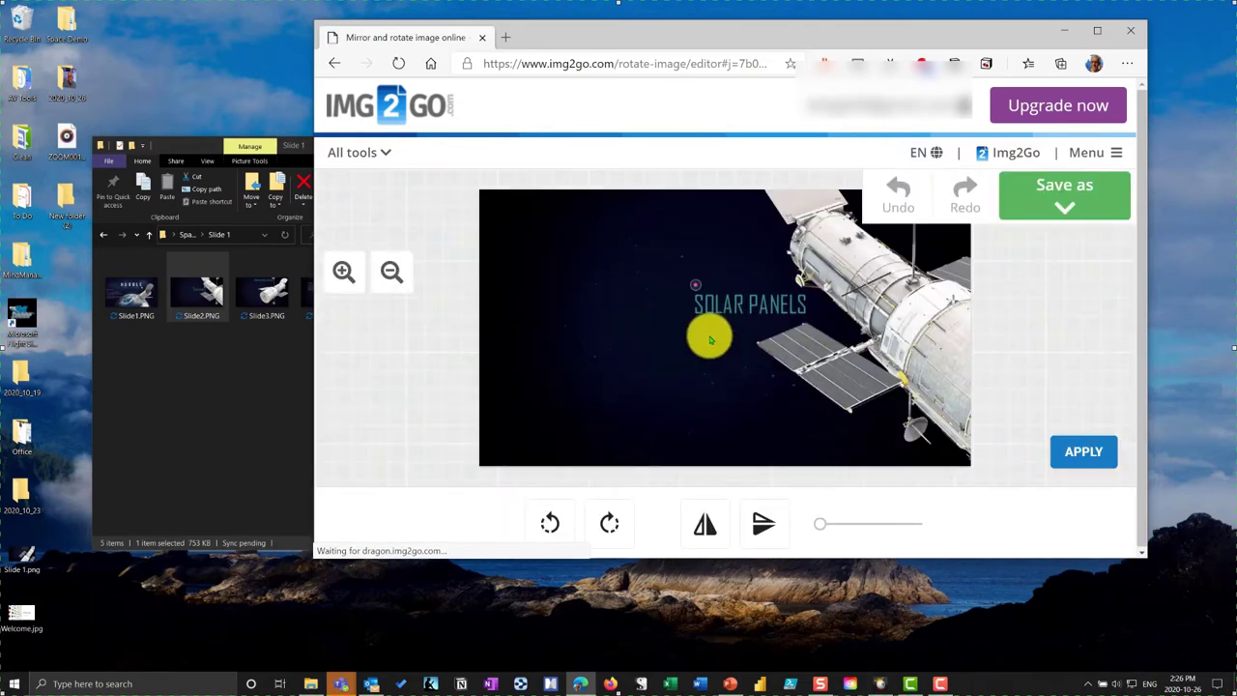
left_click(706, 529)
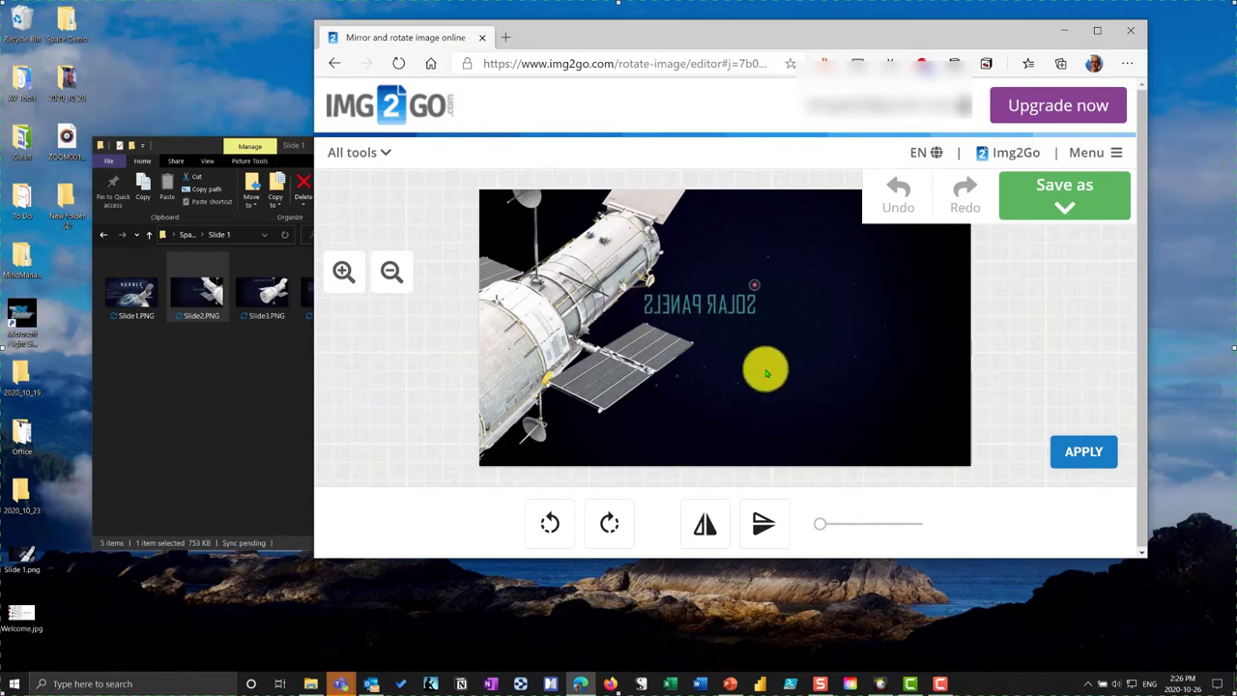
- Save the mirrored Slide2 image as a PNG named BackgroundA and download it
left_click(1064, 193)
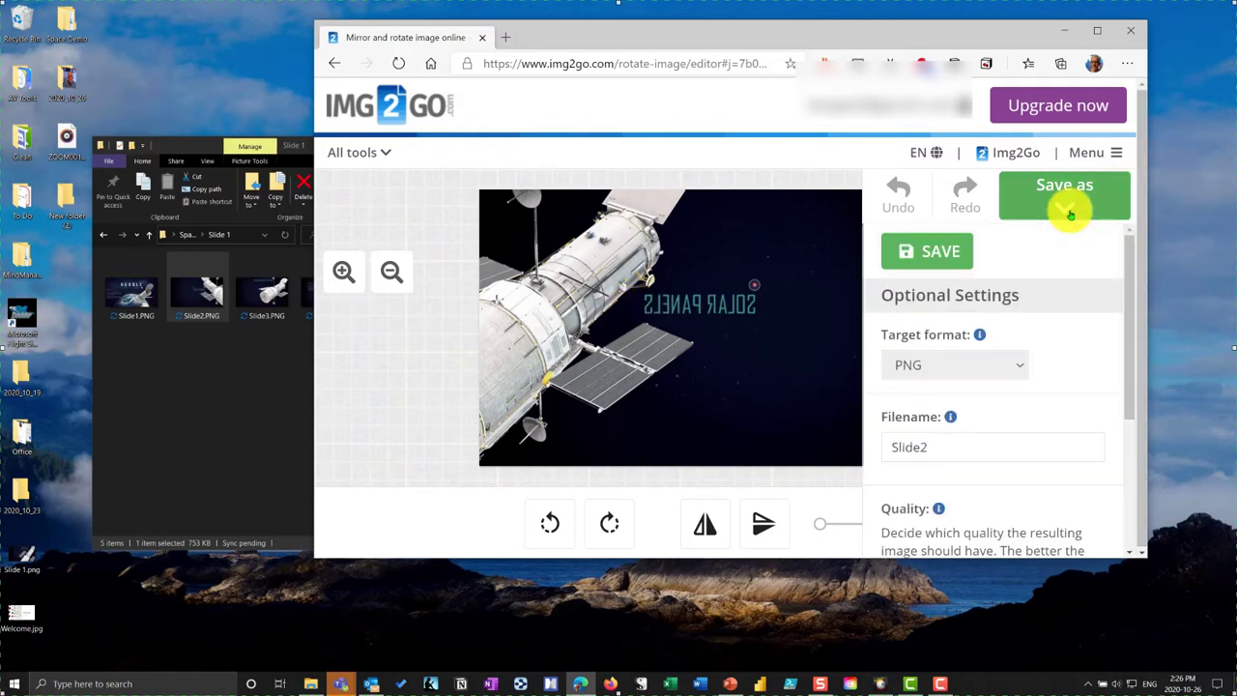
scroll(1099, 442, "down", 3)
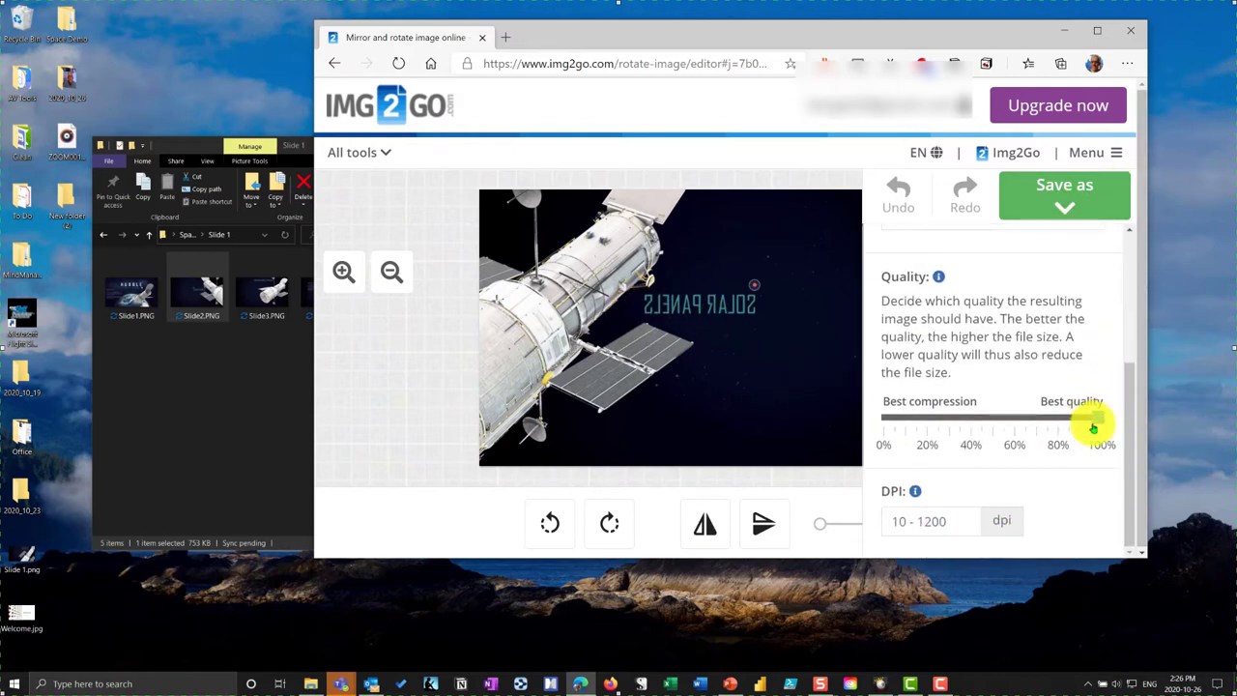
scroll(1016, 459, "up", 3)
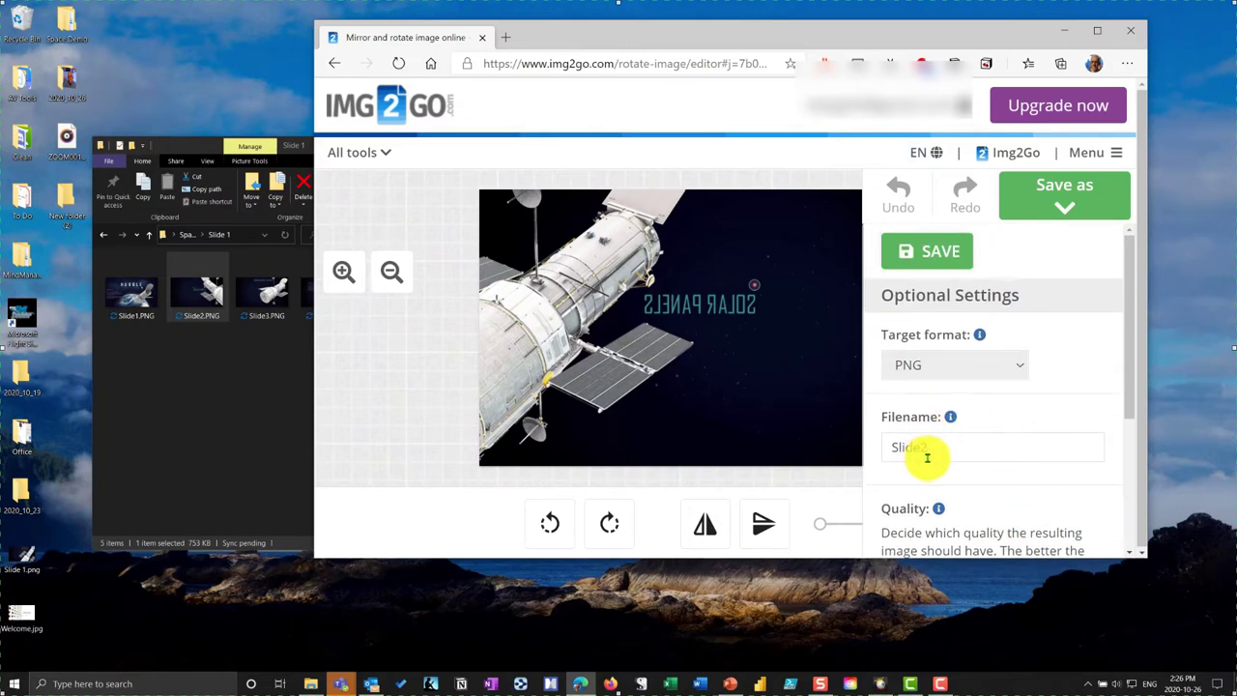
left_click_drag(929, 450, 848, 460)
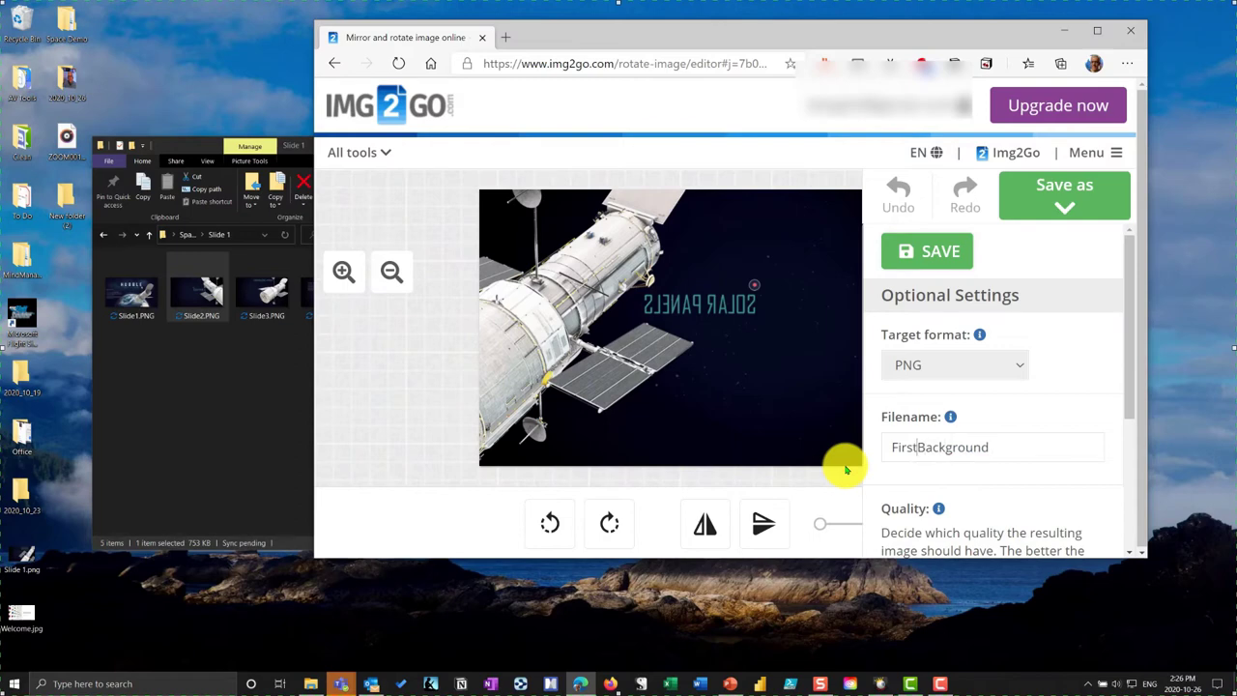
left_click(980, 446)
type("A")
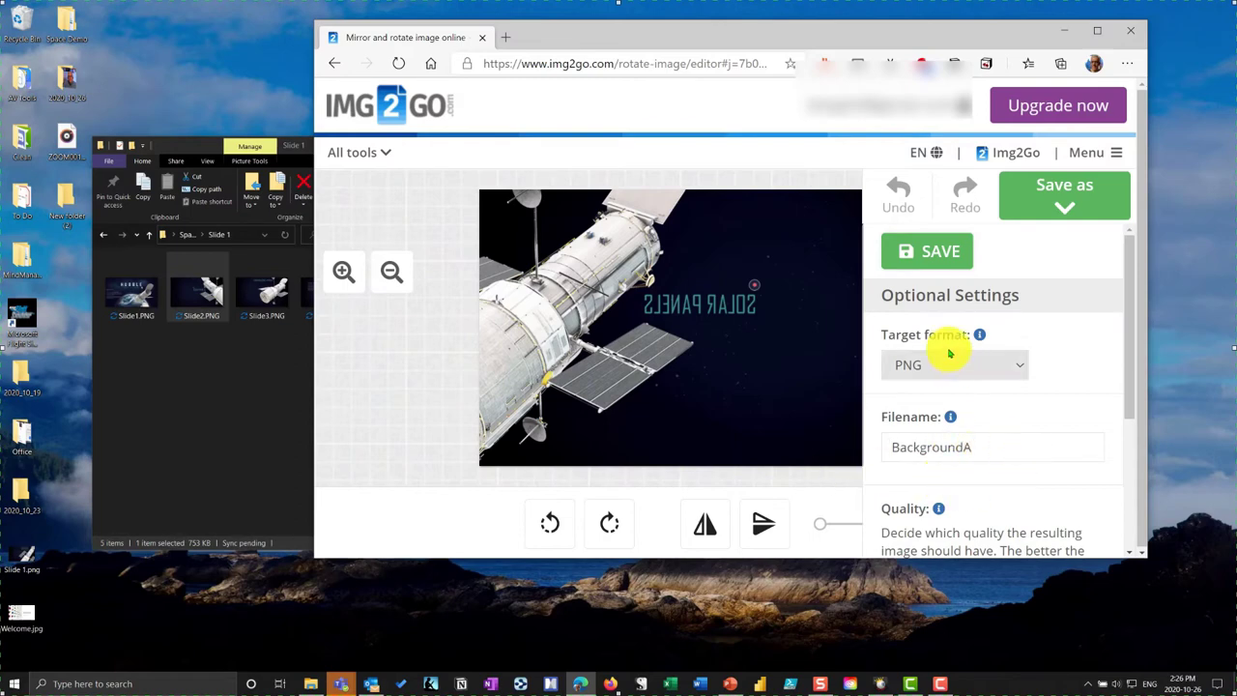
scroll(1022, 387, "down", 3)
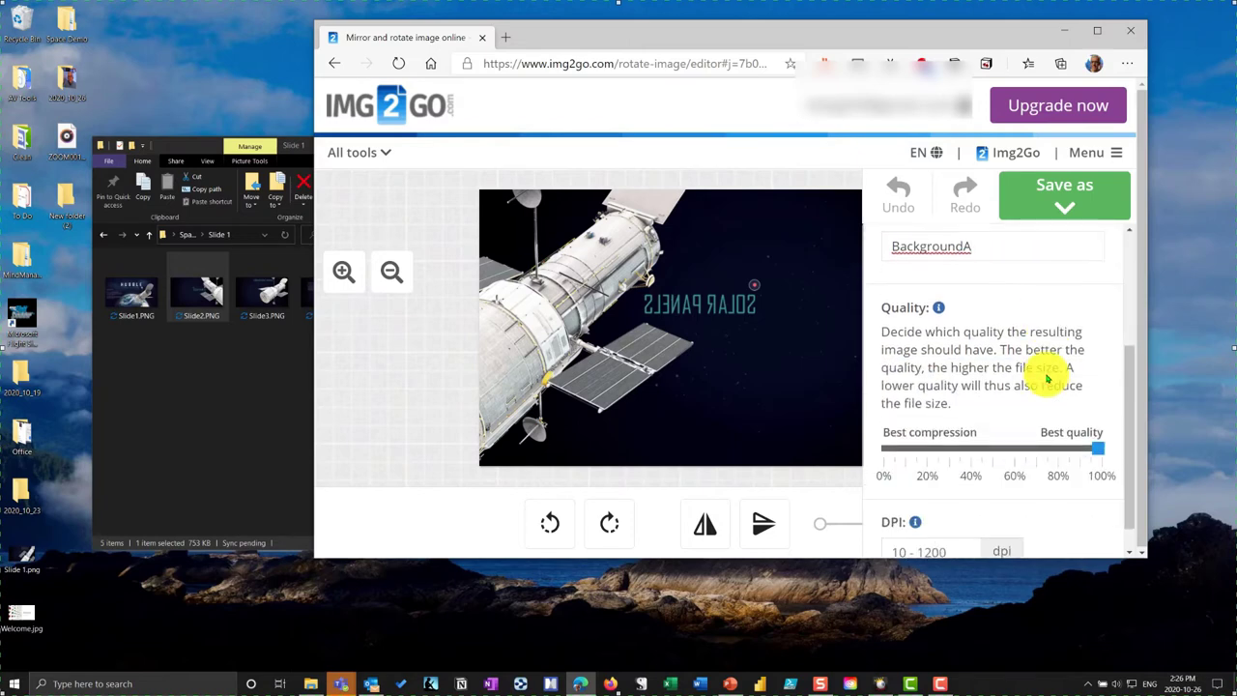
scroll(980, 381, "up", 3)
left_click(960, 252)
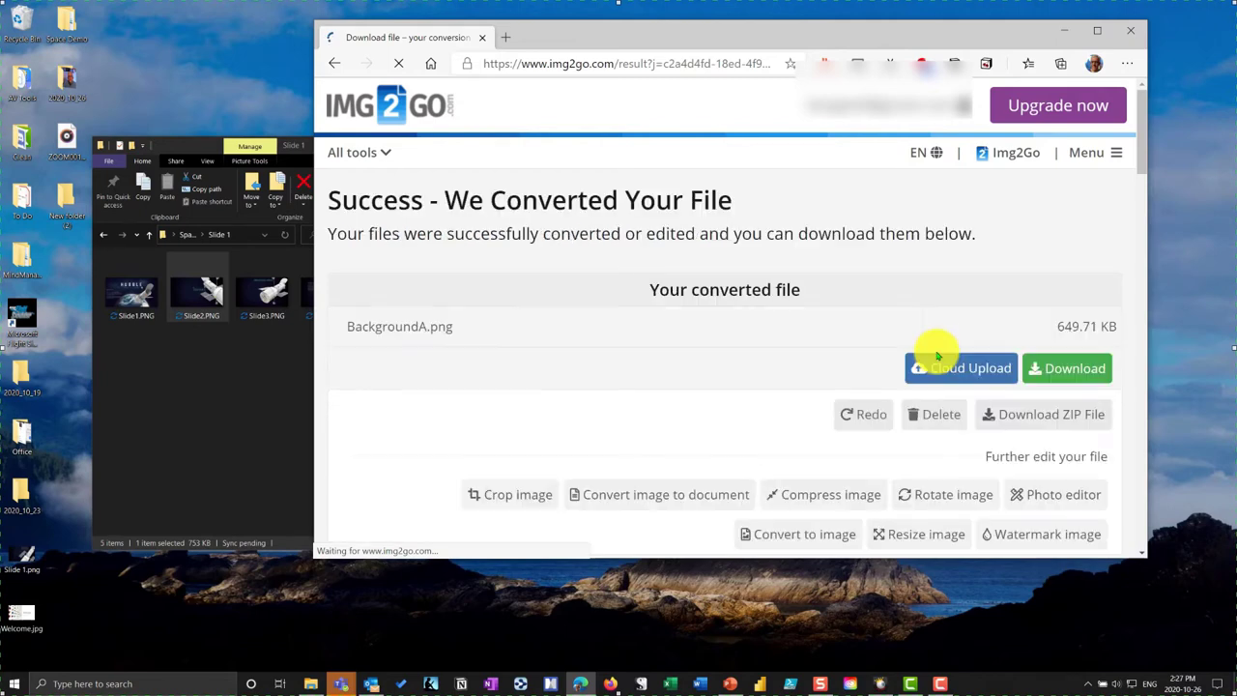
left_click(1063, 374)
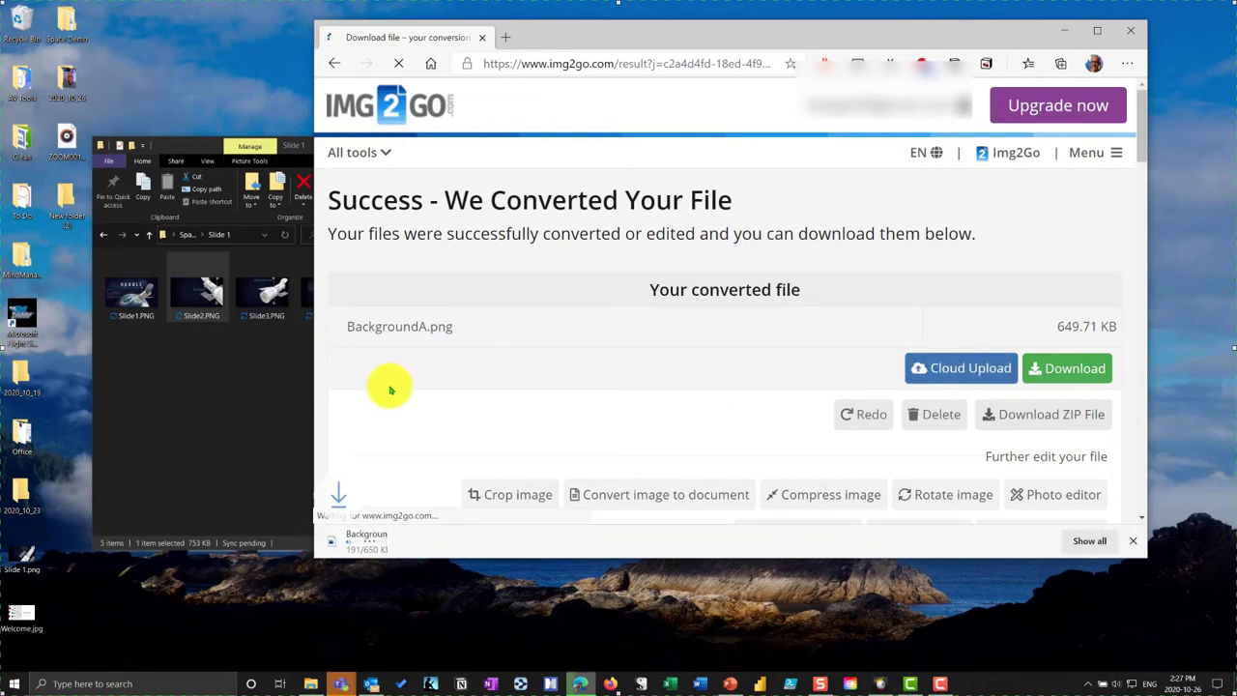
- Reopen the Rotate image tool, upload Slide3.PNG from the Slide 1 folder, and mirror it horizontally
left_click(268, 351)
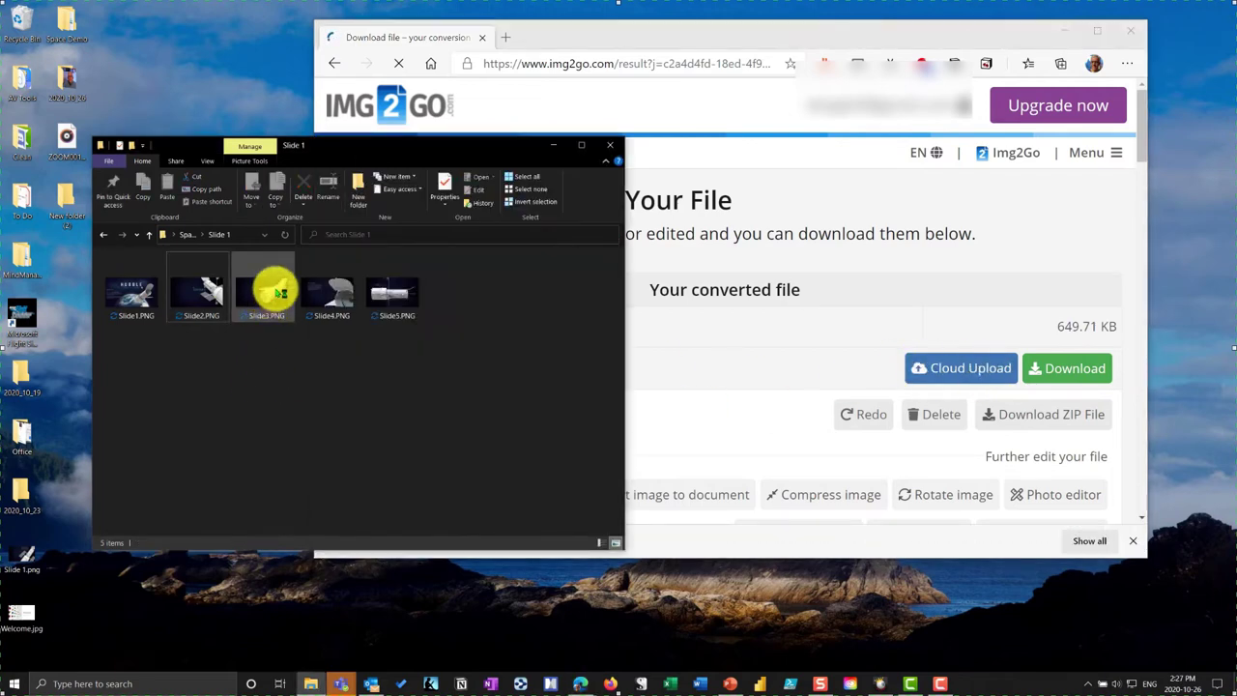
left_click(683, 267)
left_click(357, 153)
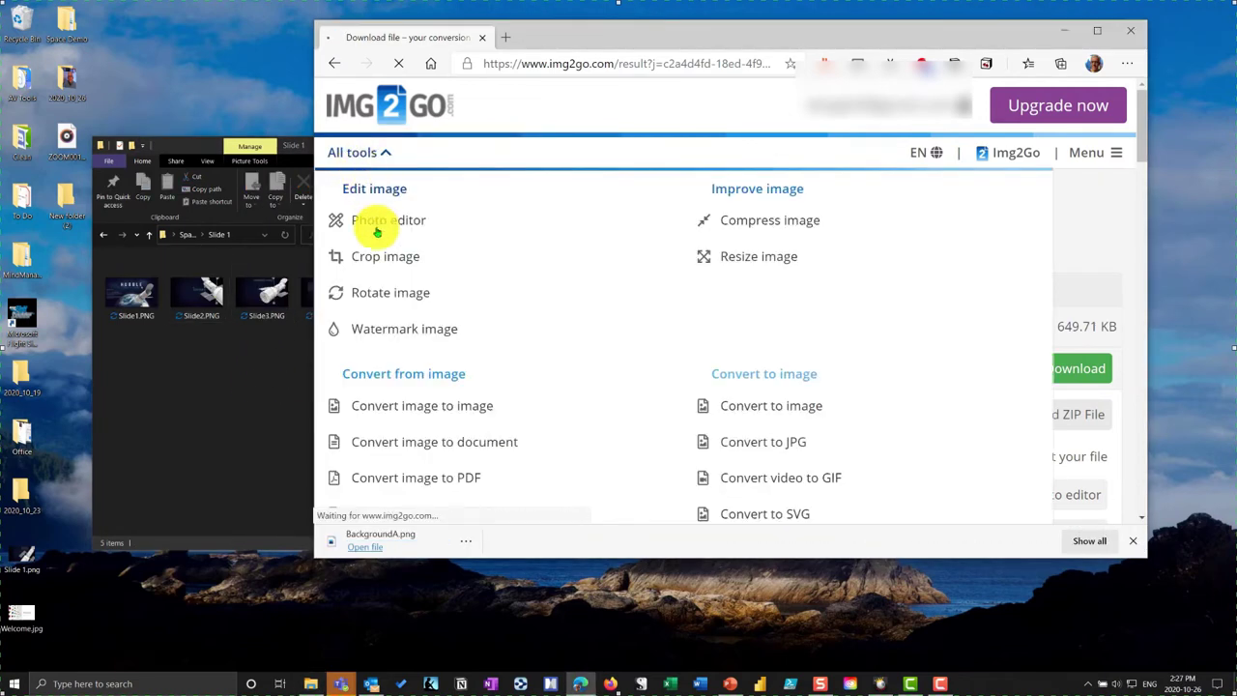
left_click(377, 292)
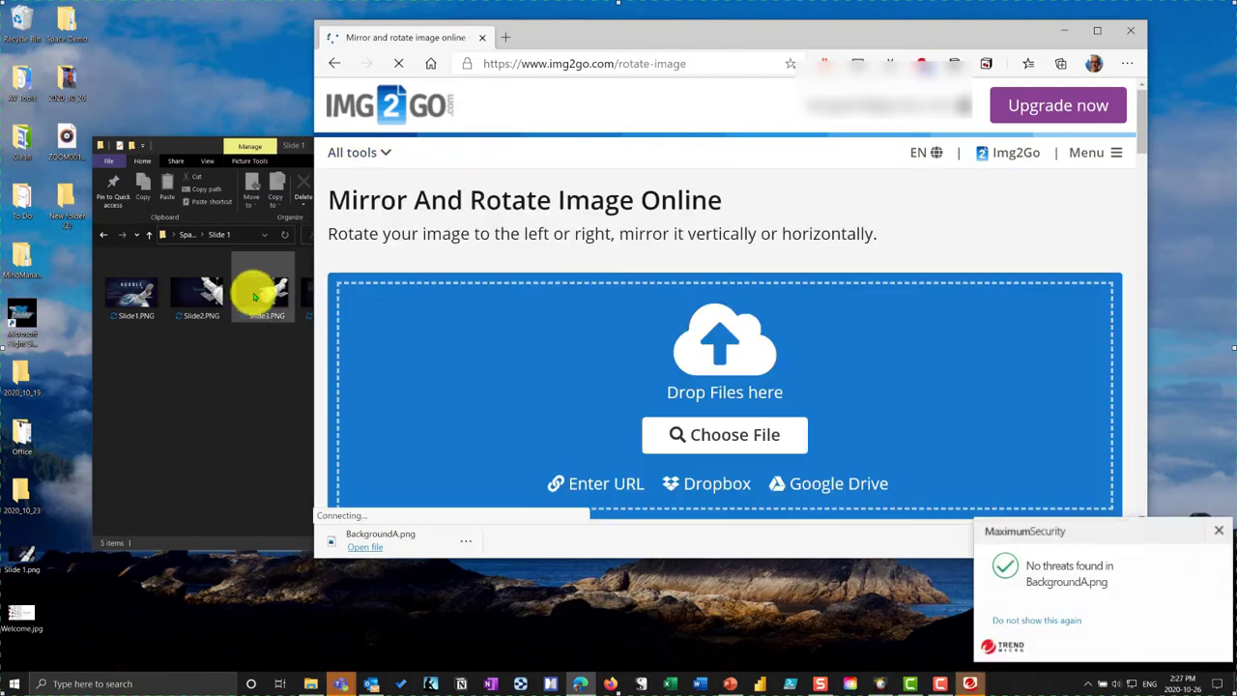
left_click_drag(254, 287, 679, 415)
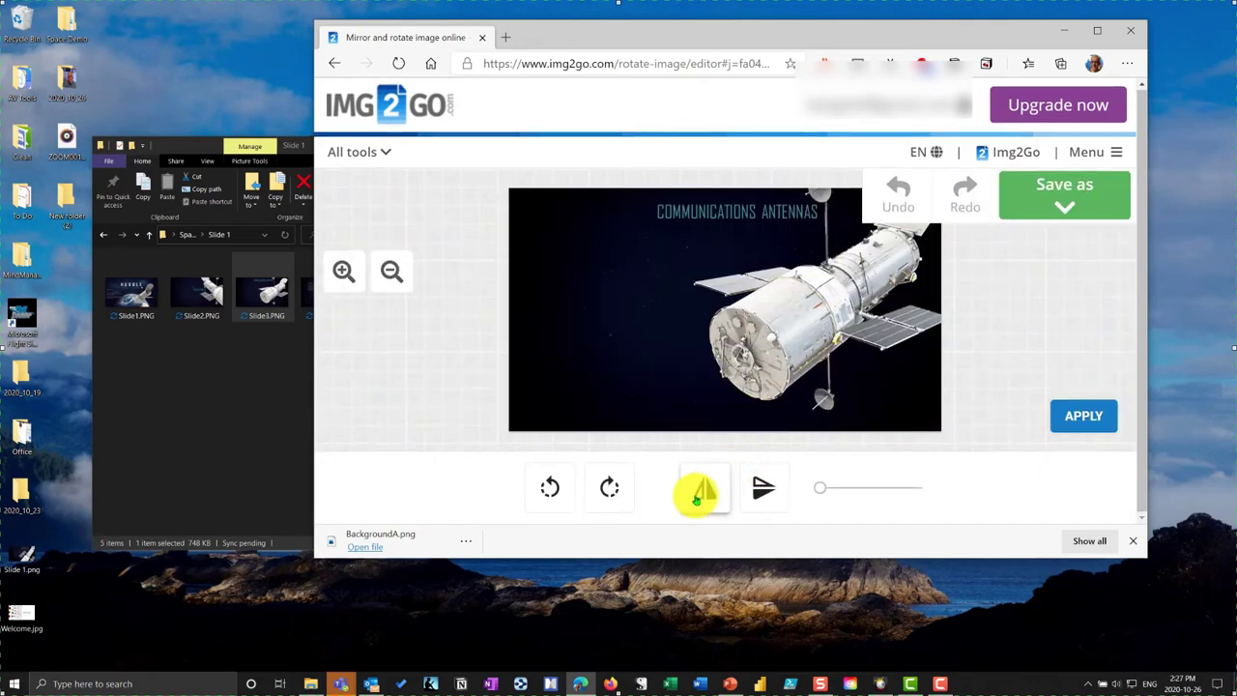
left_click(702, 489)
- Save the mirrored Slide3 image as a PNG named BackgroundB and download it
left_click(1086, 193)
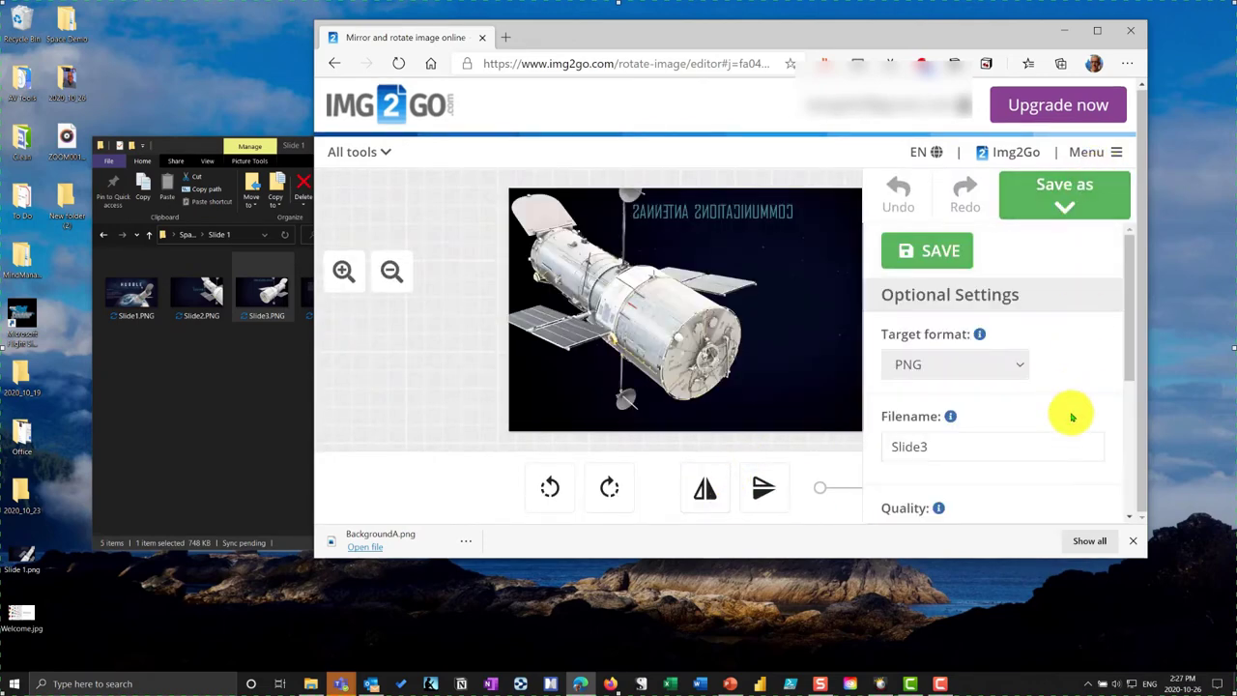
scroll(1066, 409, "down", 3)
scroll(1088, 396, "up", 3)
double_click(961, 404)
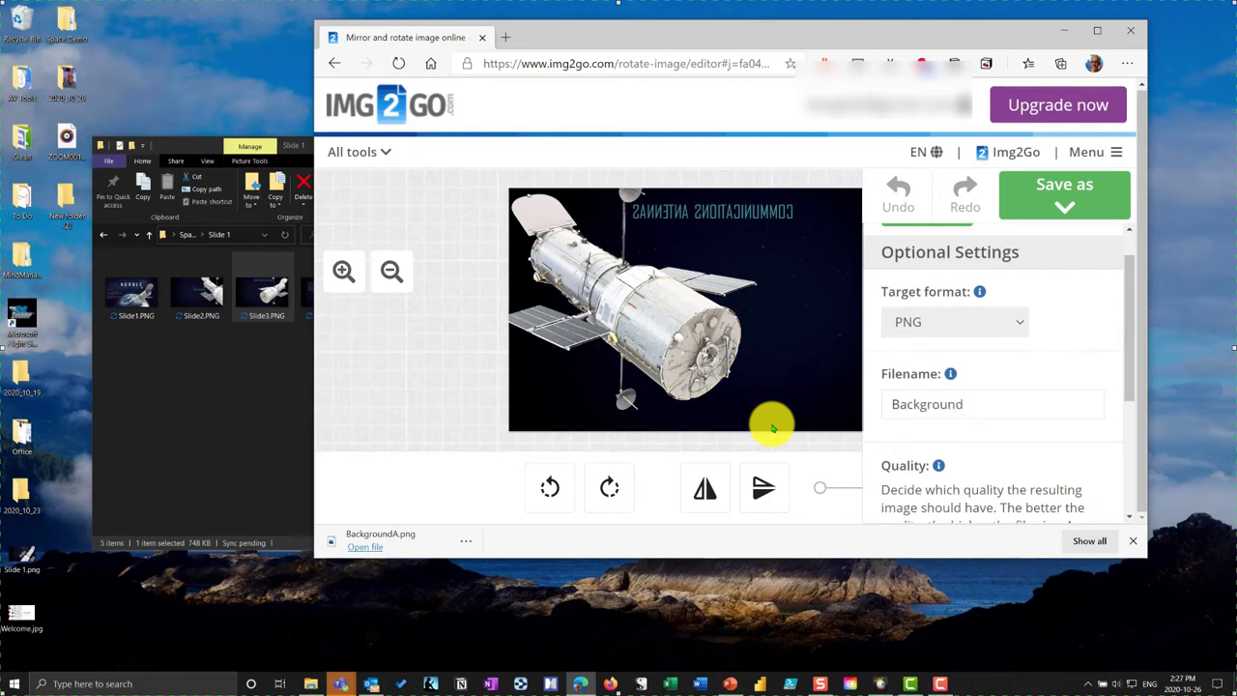
left_click(913, 406)
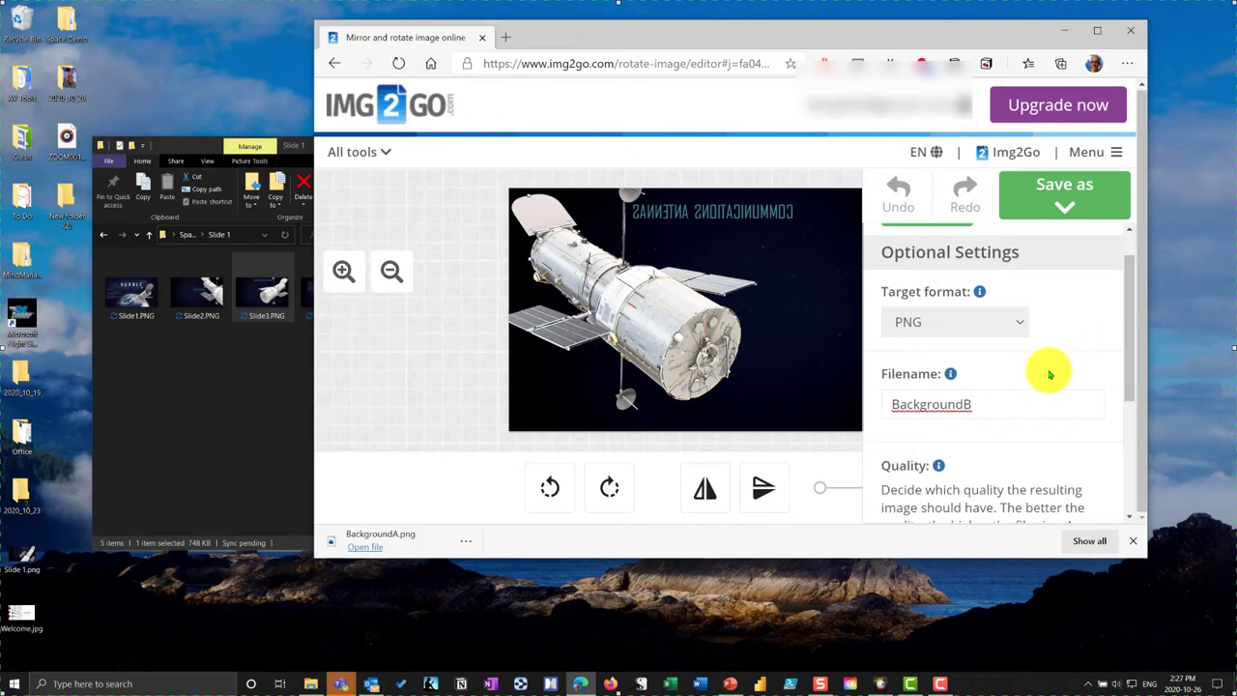
scroll(1050, 367, "up", 1)
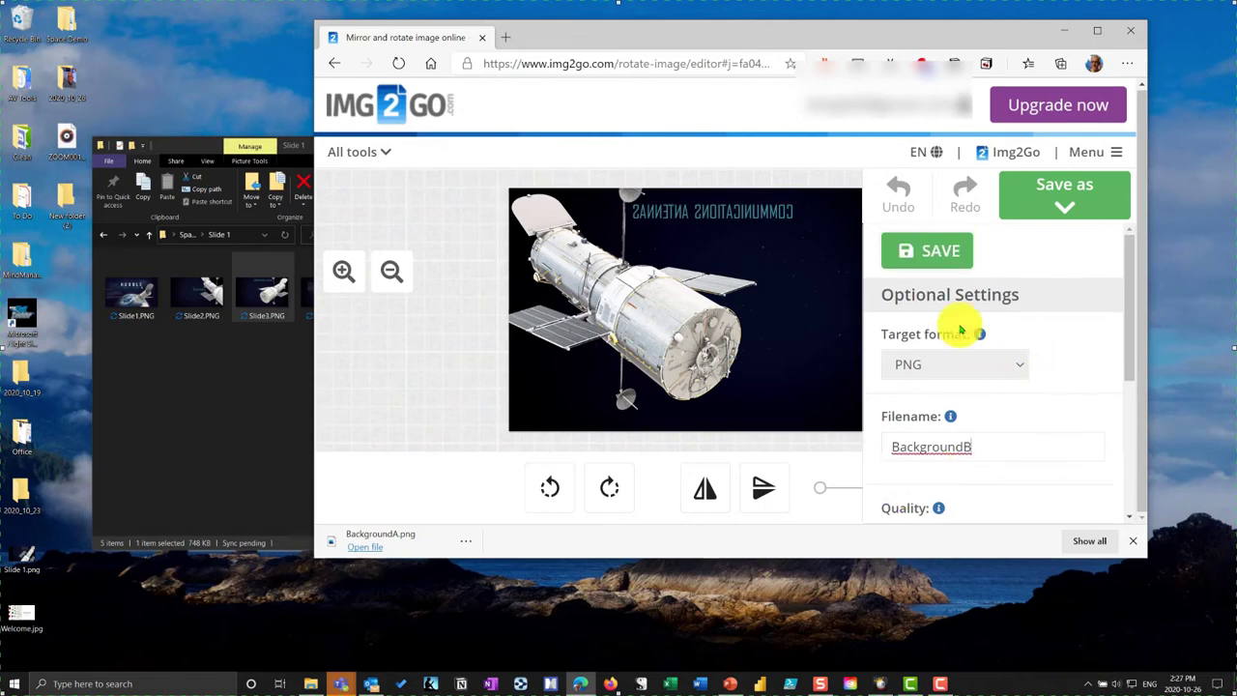
left_click(946, 257)
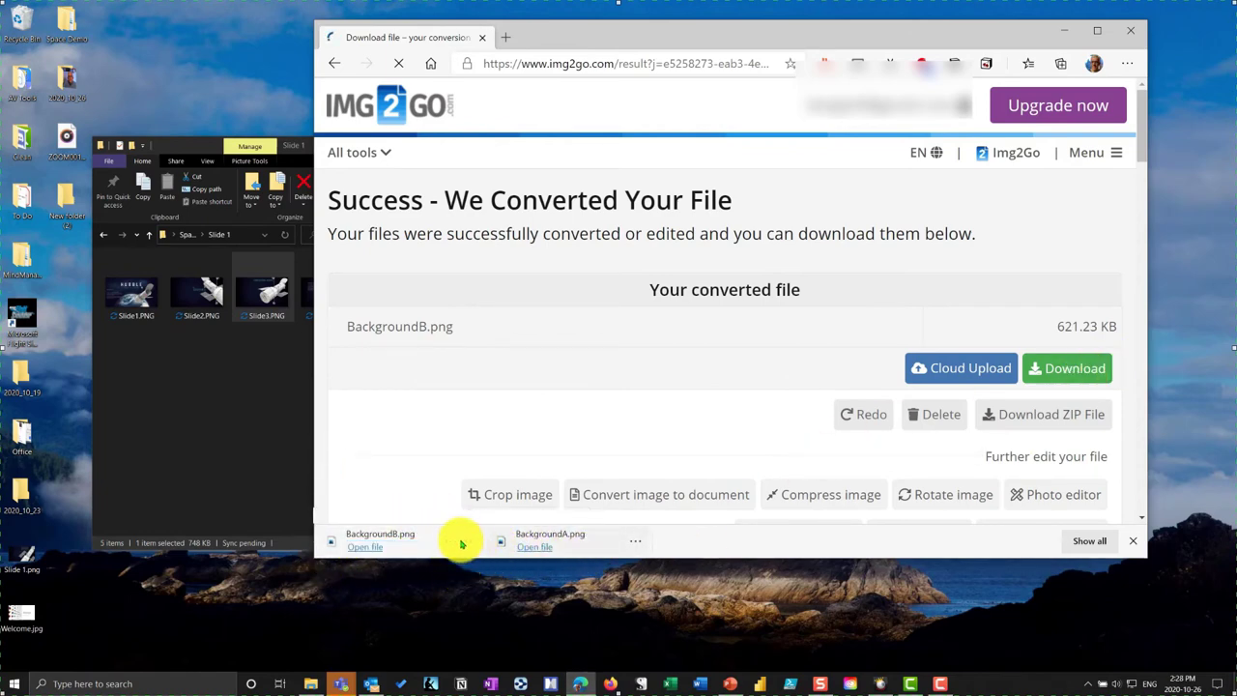
- Move BackgroundA.png and BackgroundB.png from the Downloads folder into the Slide 1 folder and close the browser
left_click(466, 541)
left_click(542, 423)
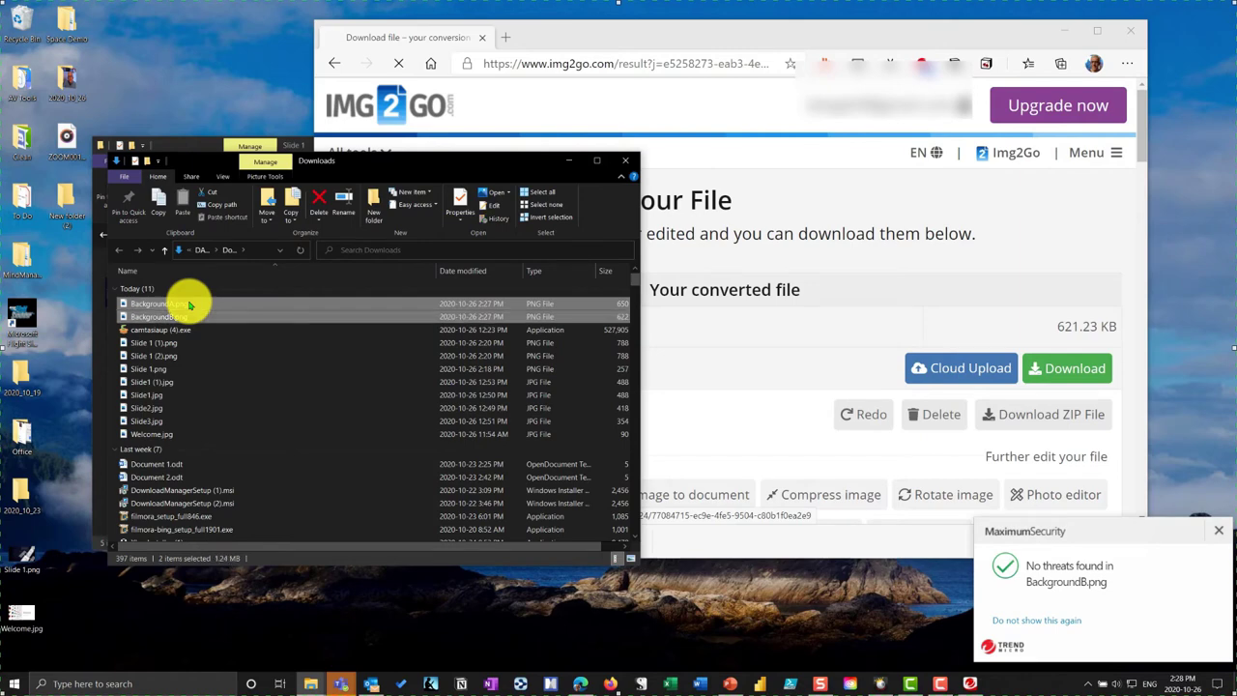
key("shift+Down")
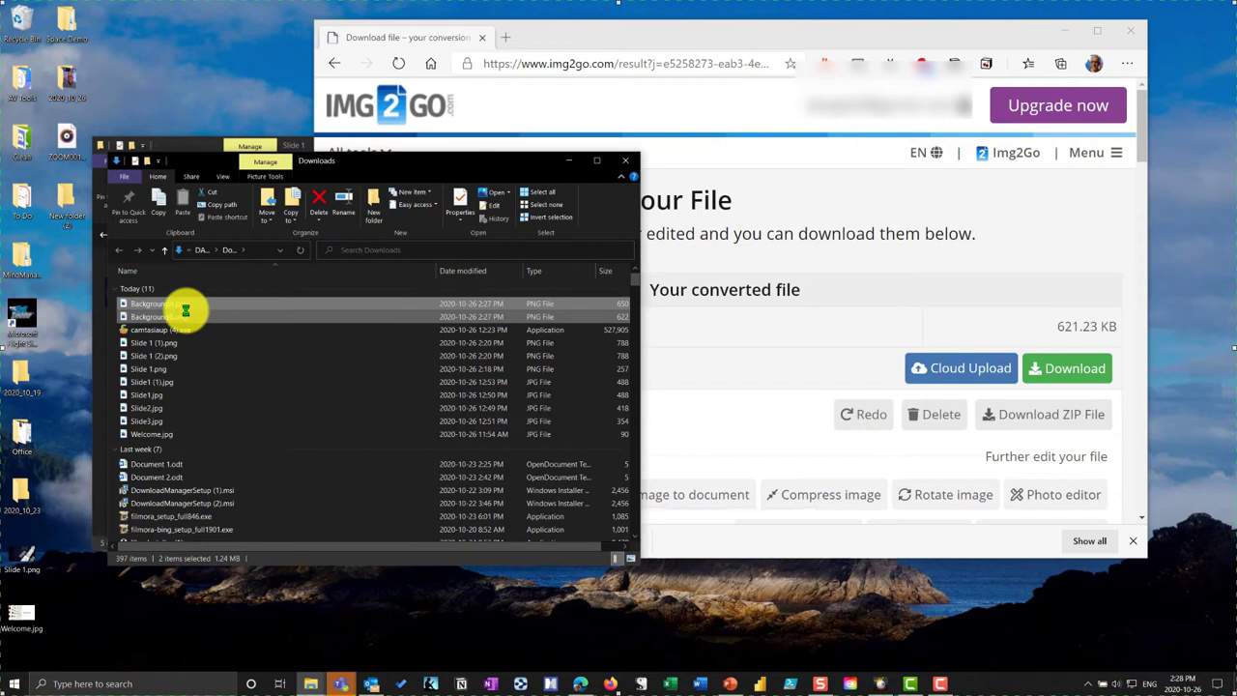
right_click(183, 309)
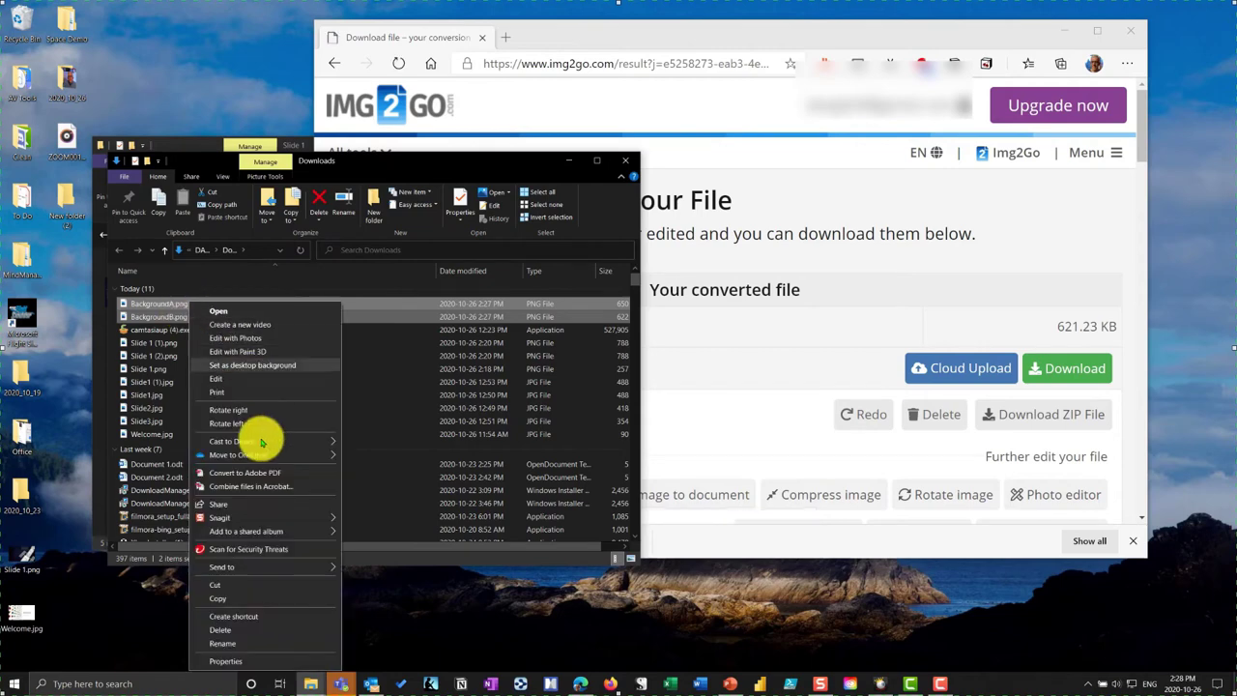
left_click(243, 584)
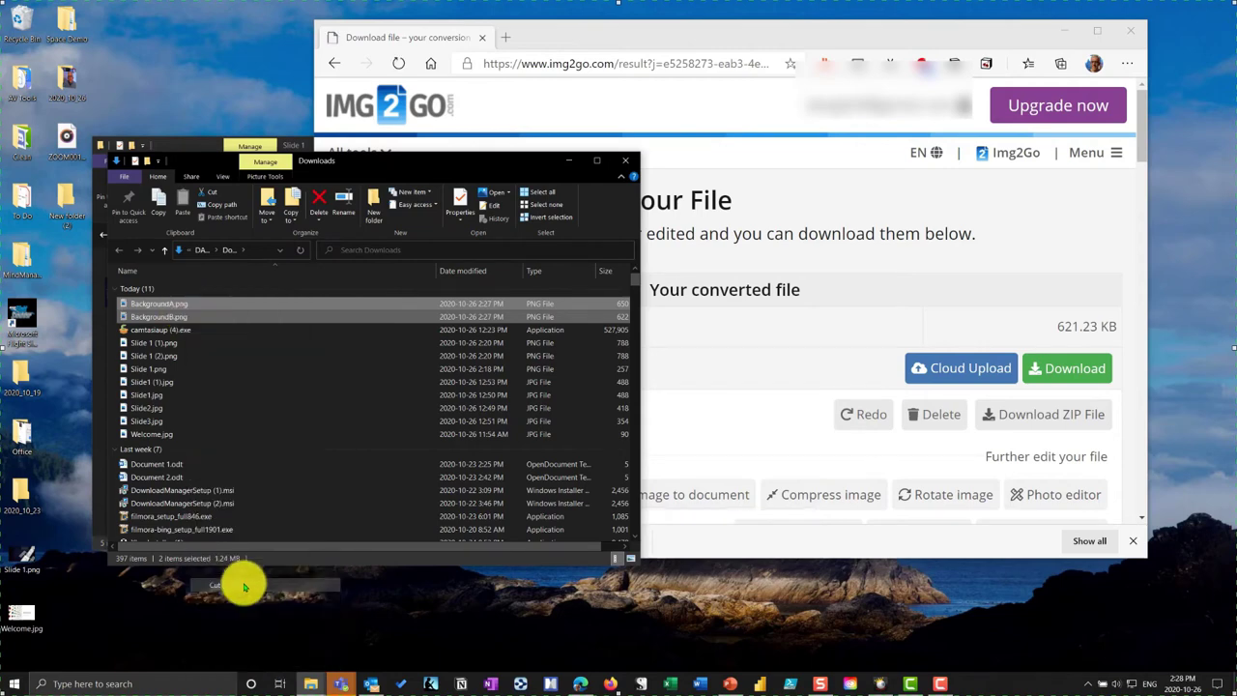
left_click(624, 161)
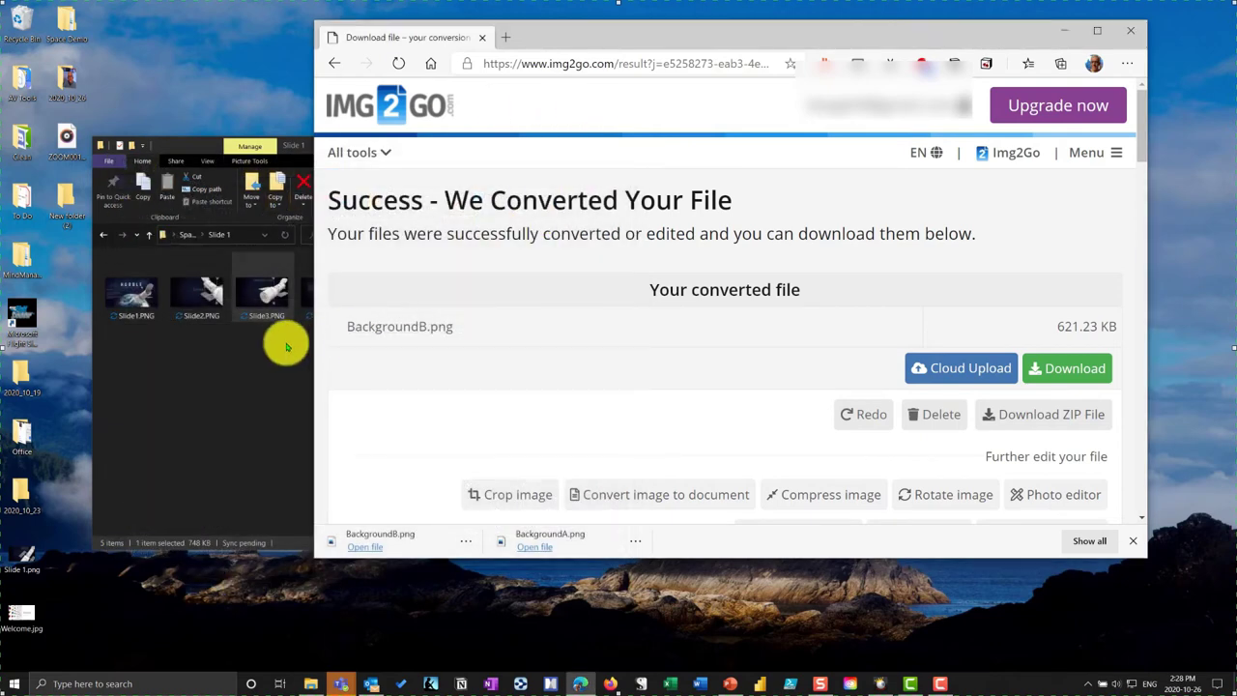
left_click(208, 392)
right_click(207, 387)
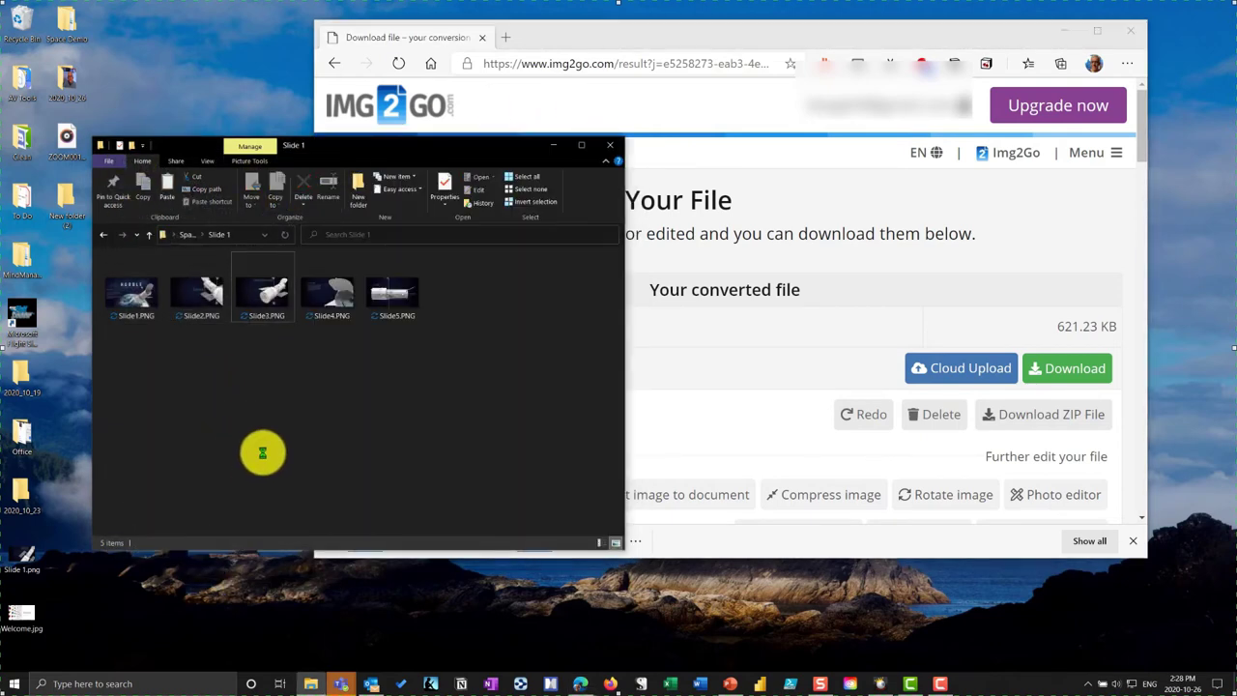
left_click(249, 471)
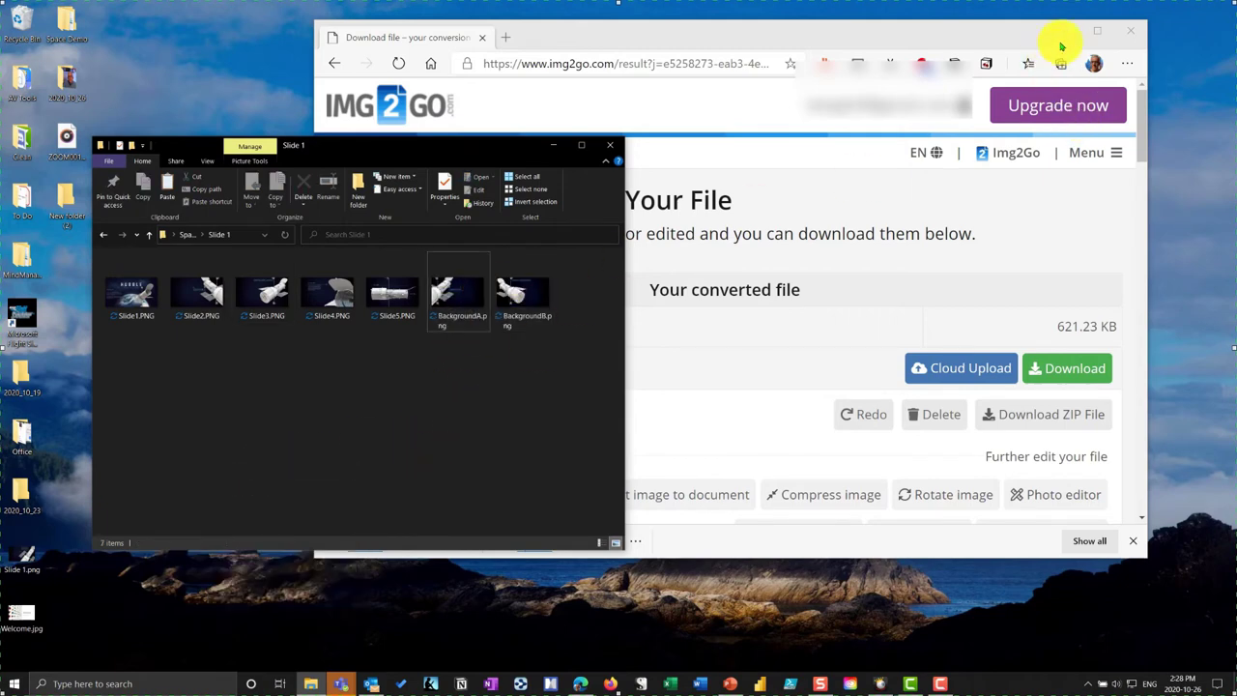
left_click(1131, 32)
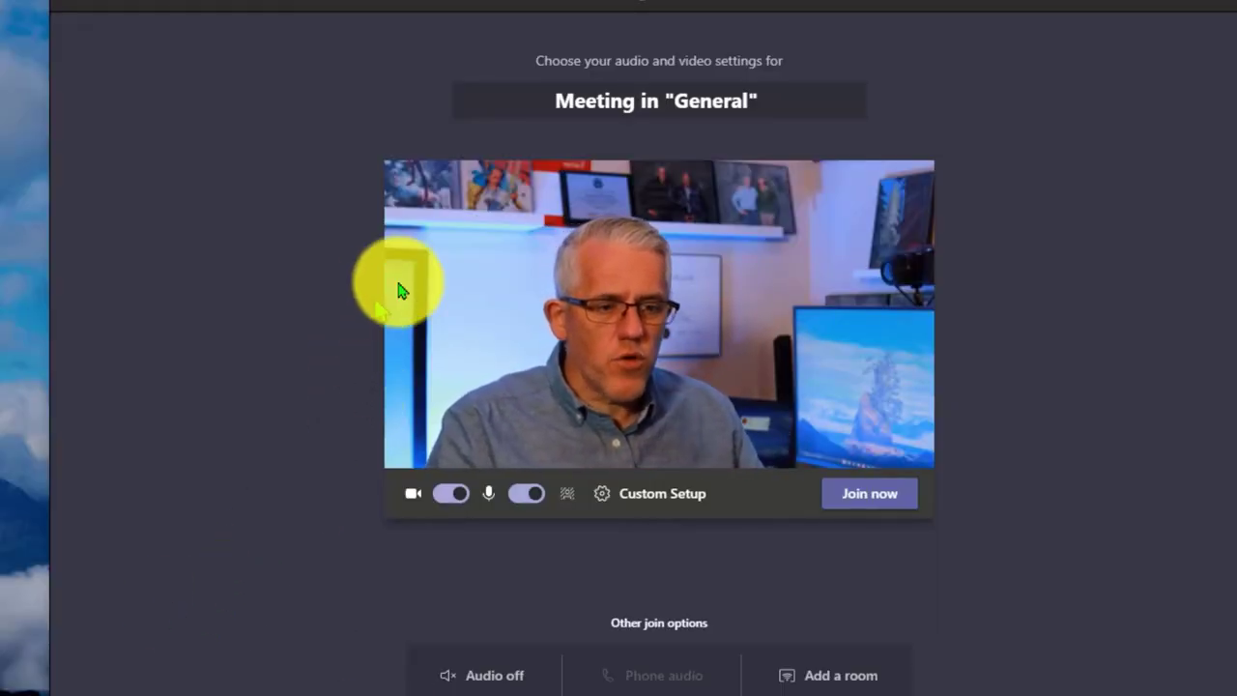
- Rename the Teams meeting from the pre-join screen as Space Meeting
left_click_drag(843, 100, 575, 133)
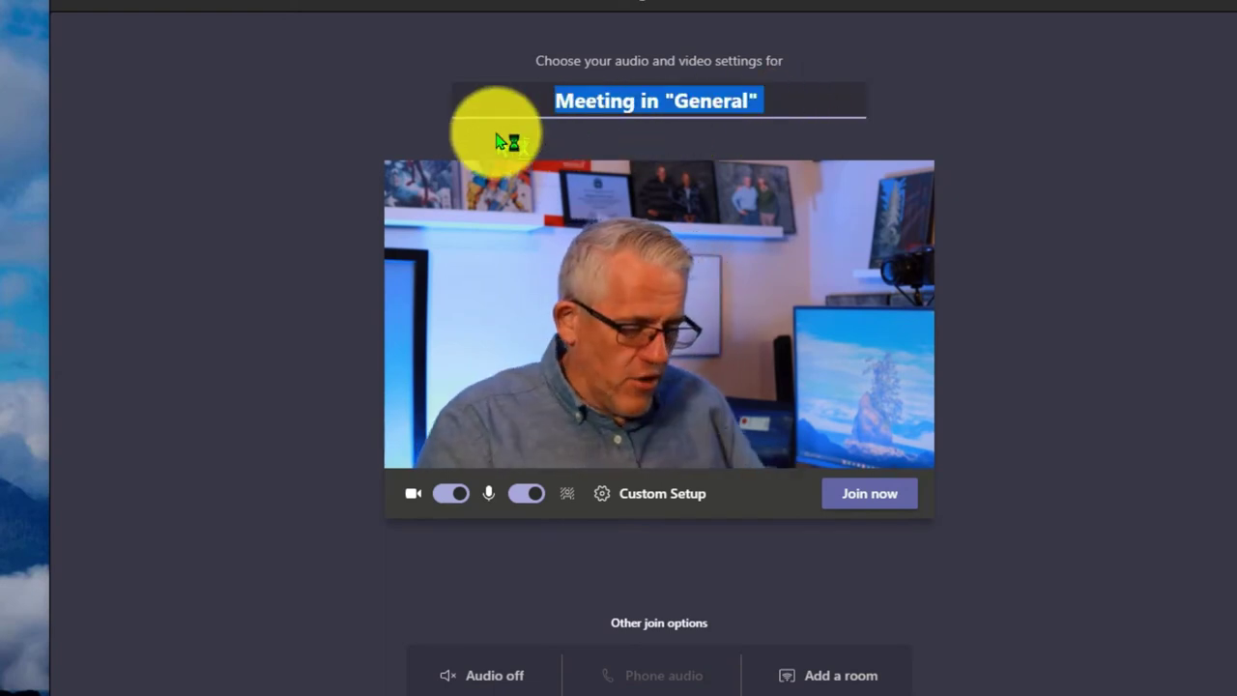
type("spasce")
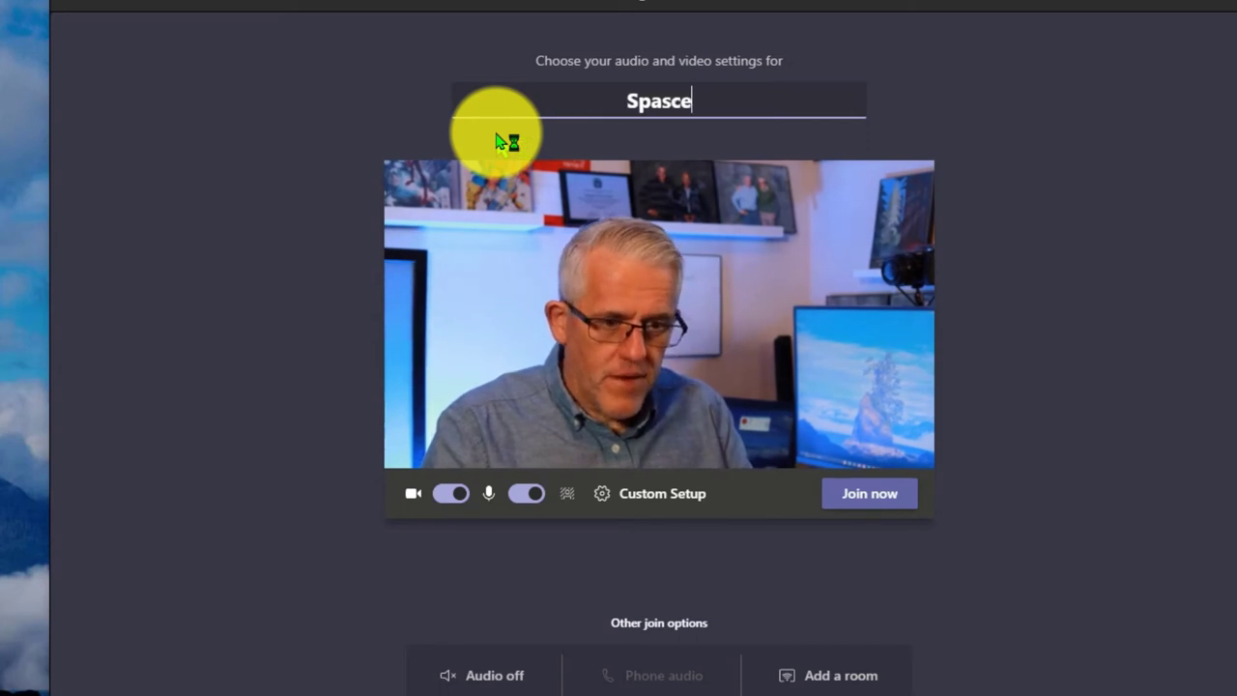
key("BackSpace")
key("BackSpace")
key("BackSpace")
type("ce Meeting")
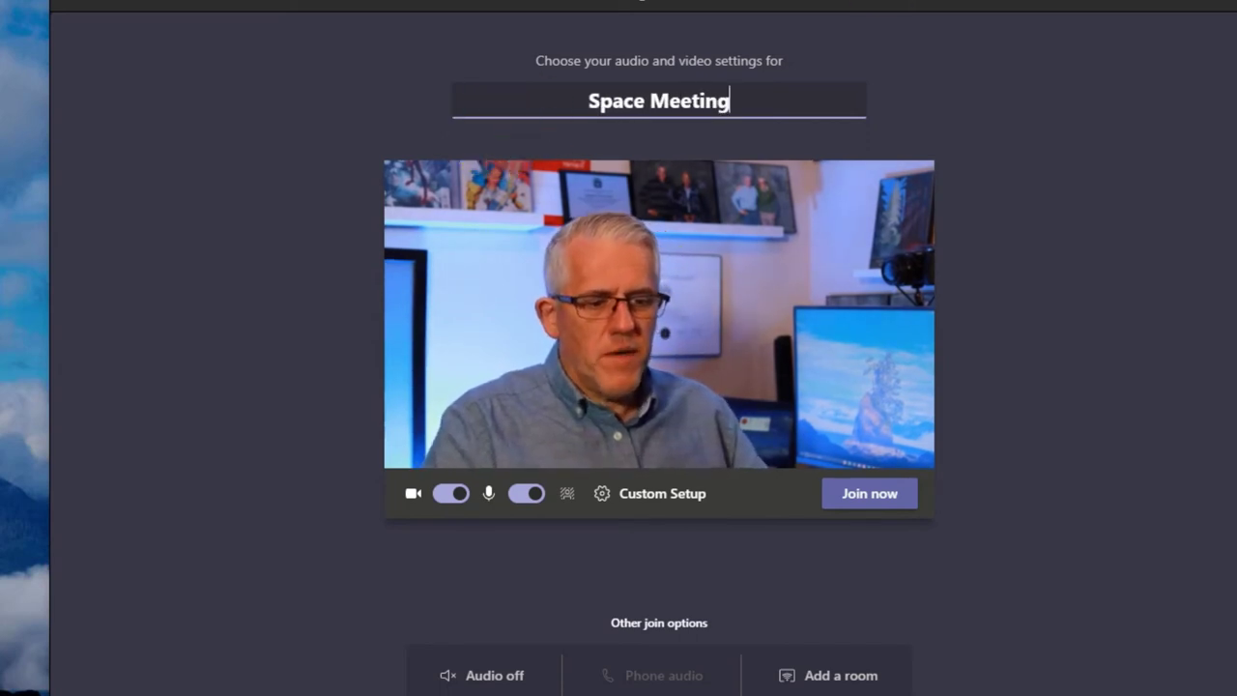
- Add BackgroundA.png from the Slide 1 folder as a new custom background for the Space Meeting
left_click(535, 494)
left_click(566, 497)
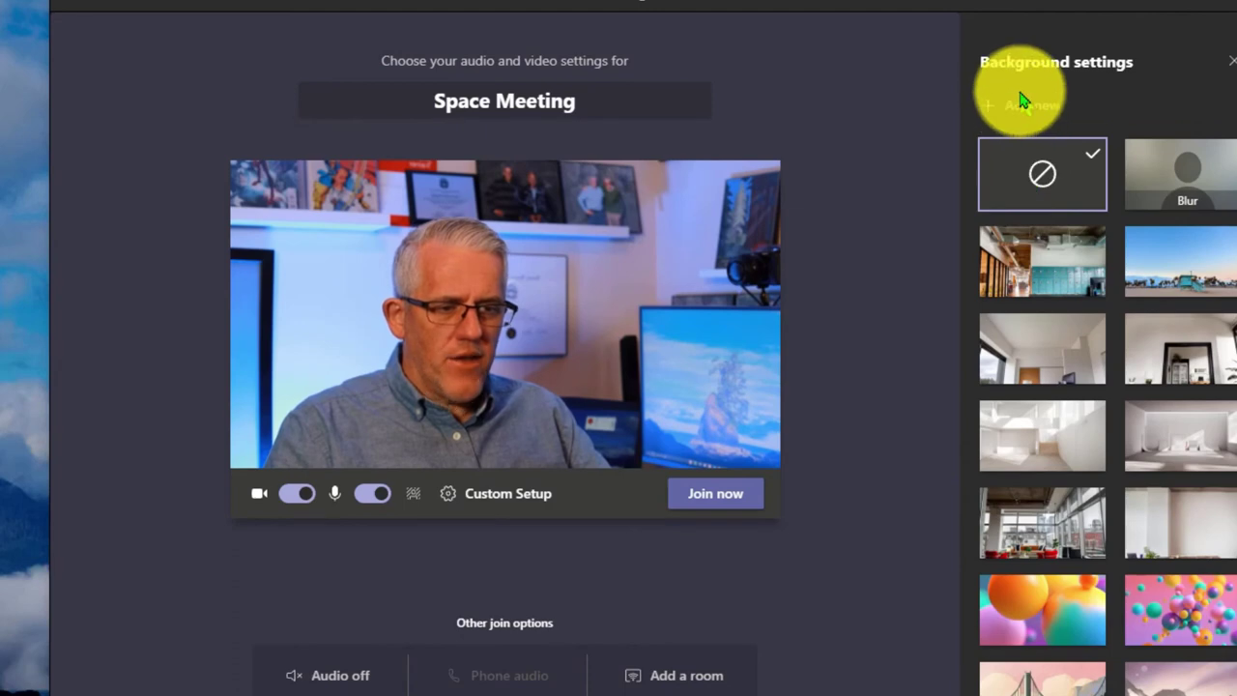
left_click(1017, 108)
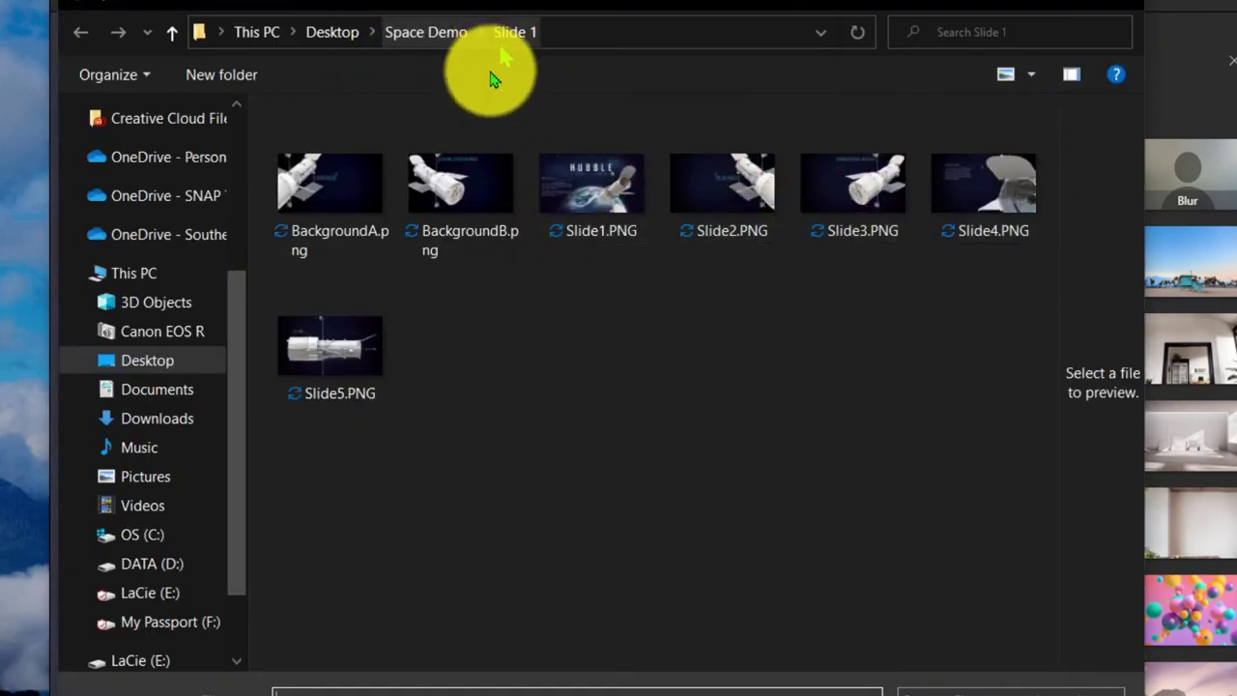
left_click(359, 197)
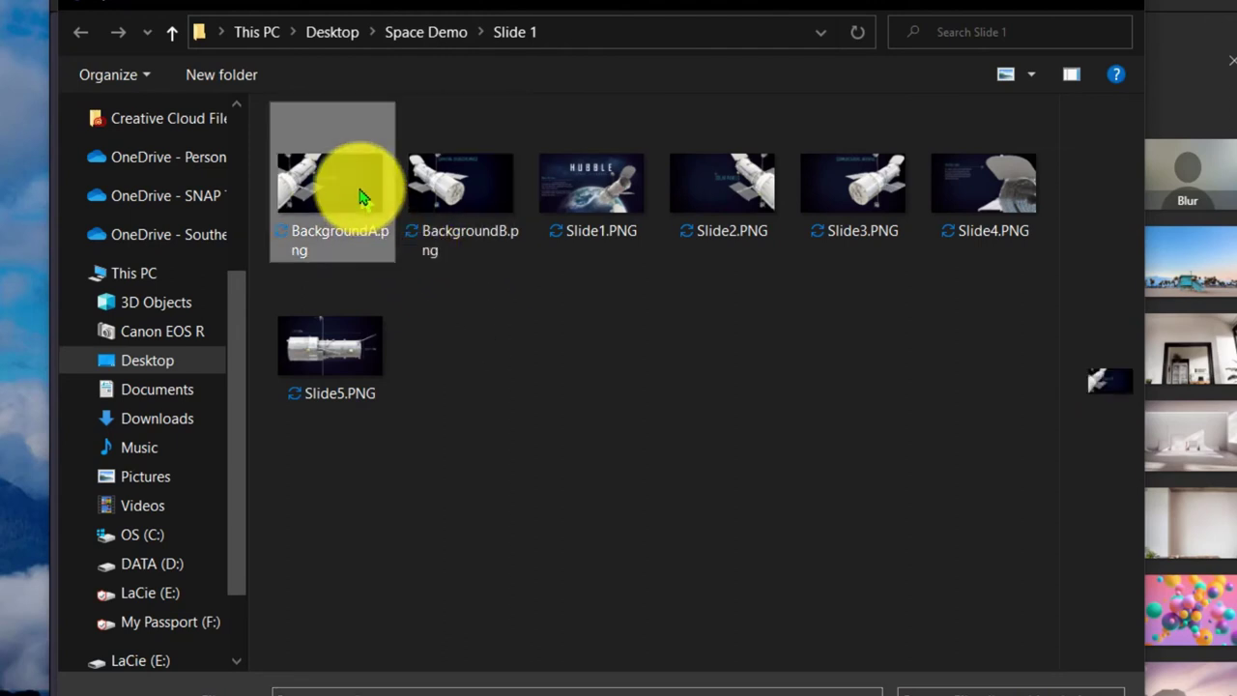
left_click(454, 190)
left_click(388, 201)
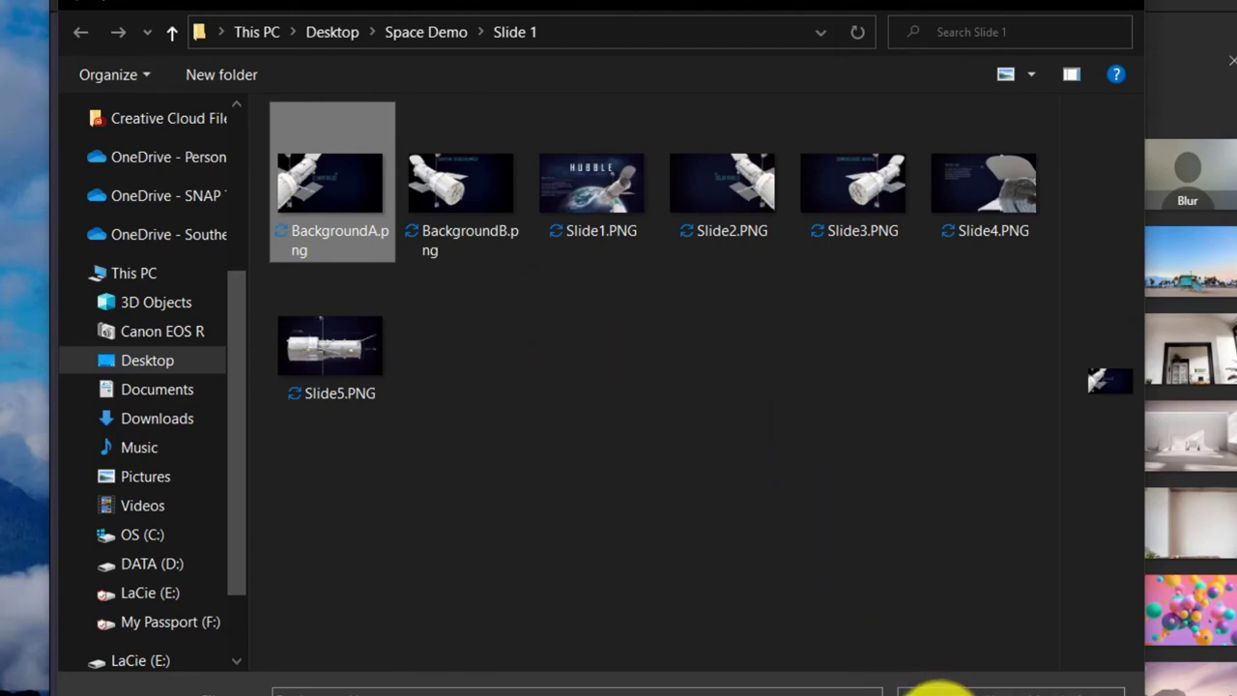
left_click(933, 690)
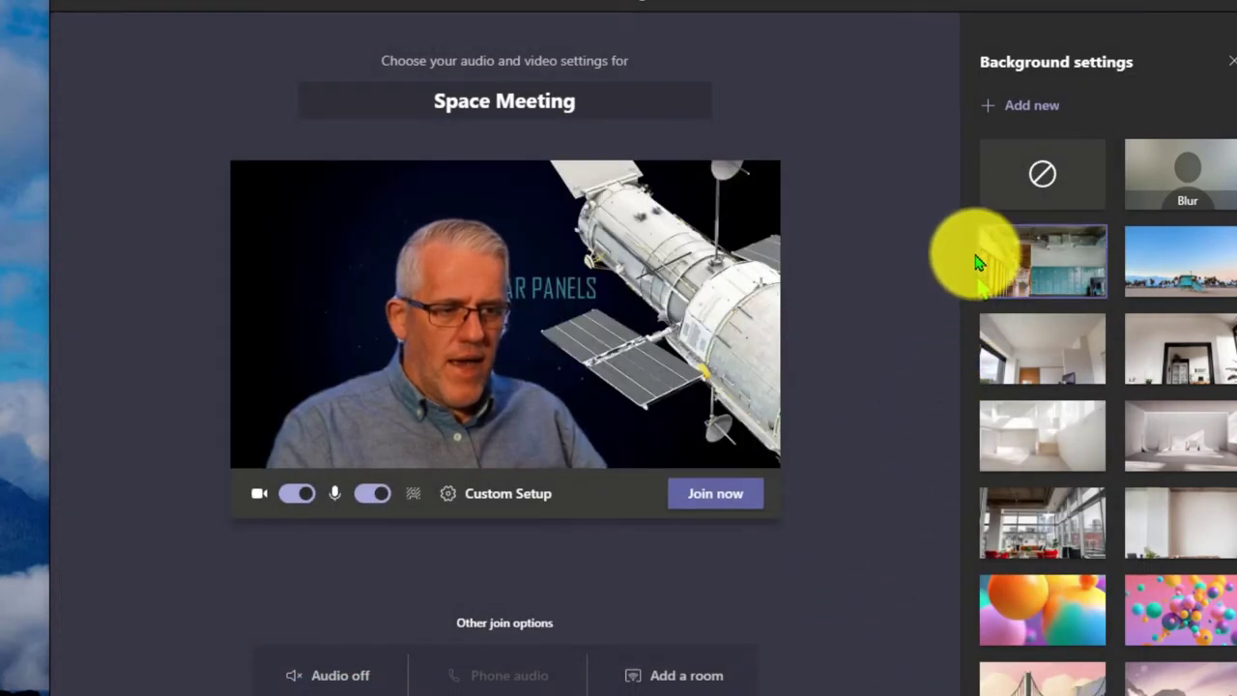
- Add BackgroundB.png from the Slide 1 folder as another custom background and set the Solar Panels image as the active background
left_click(1014, 109)
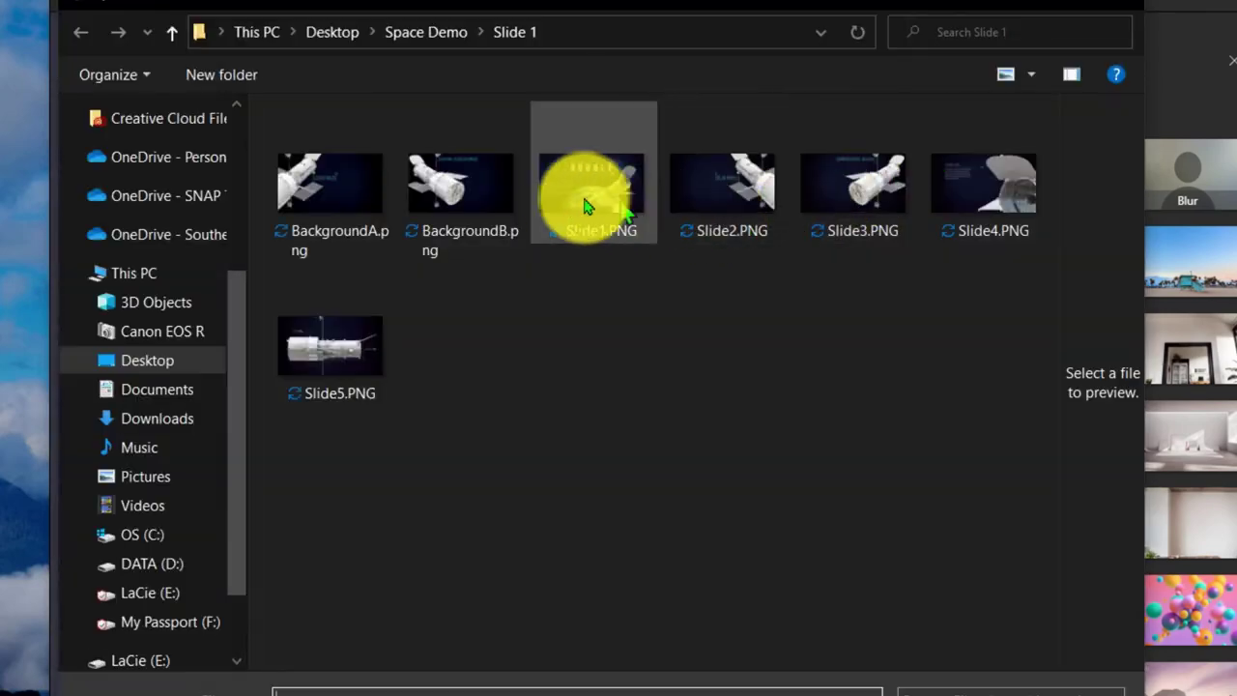
left_click(511, 205)
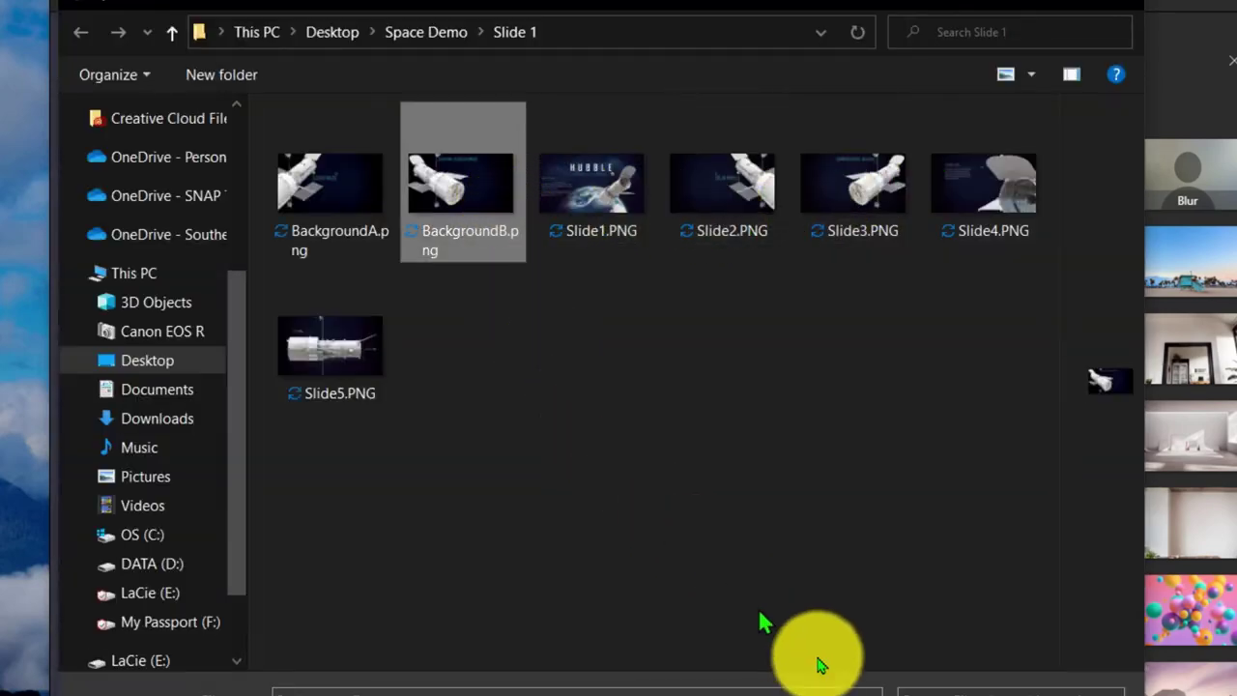
left_click(928, 691)
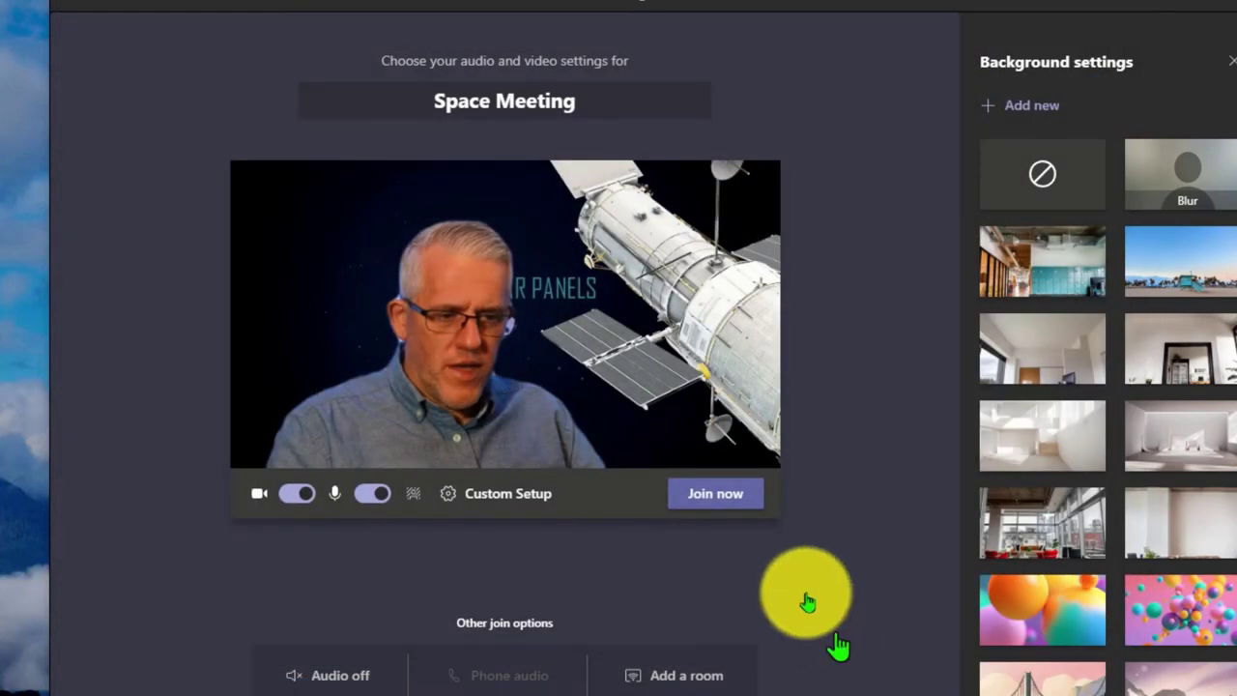
scroll(1050, 415, "down", 10)
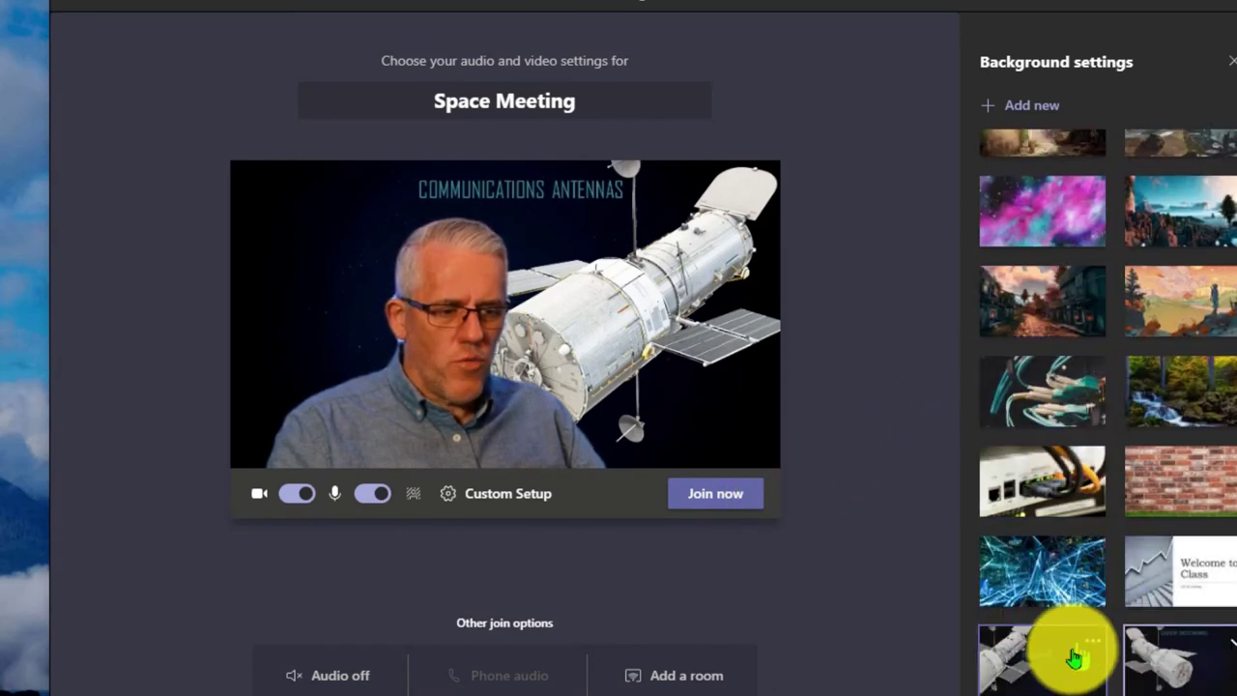
left_click(1071, 656)
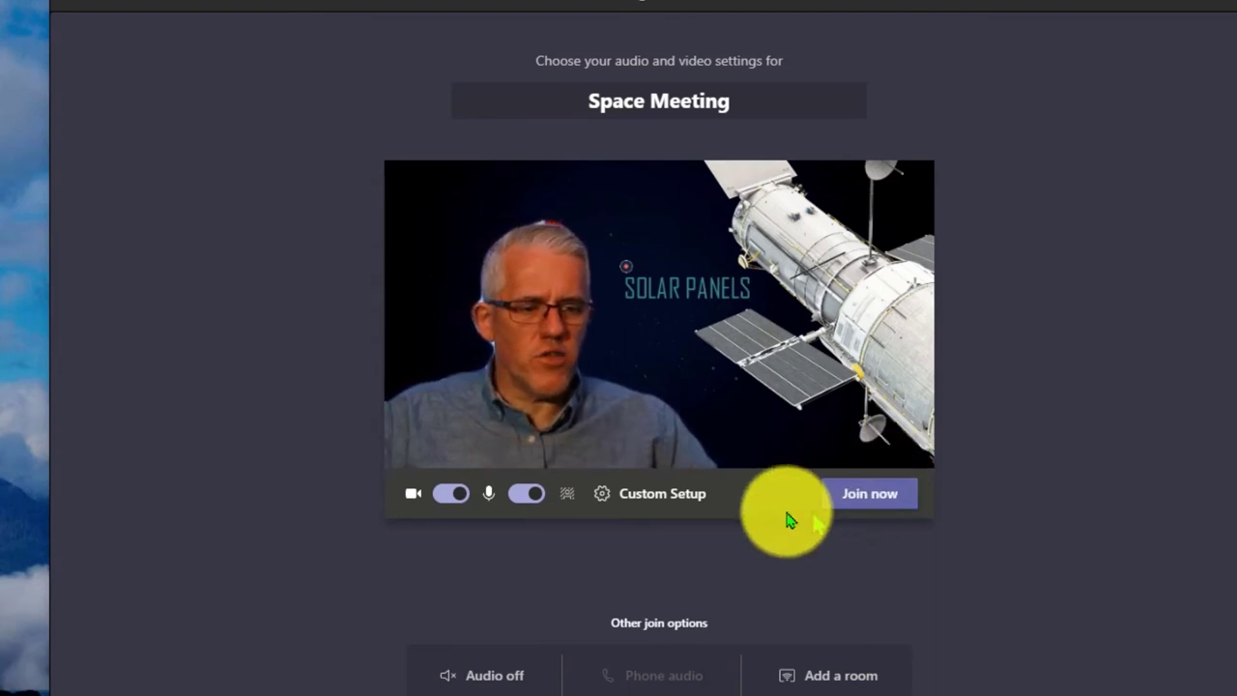
- Join the Space Meeting and spotlight the organizer's own video from the participant list
left_click(891, 498)
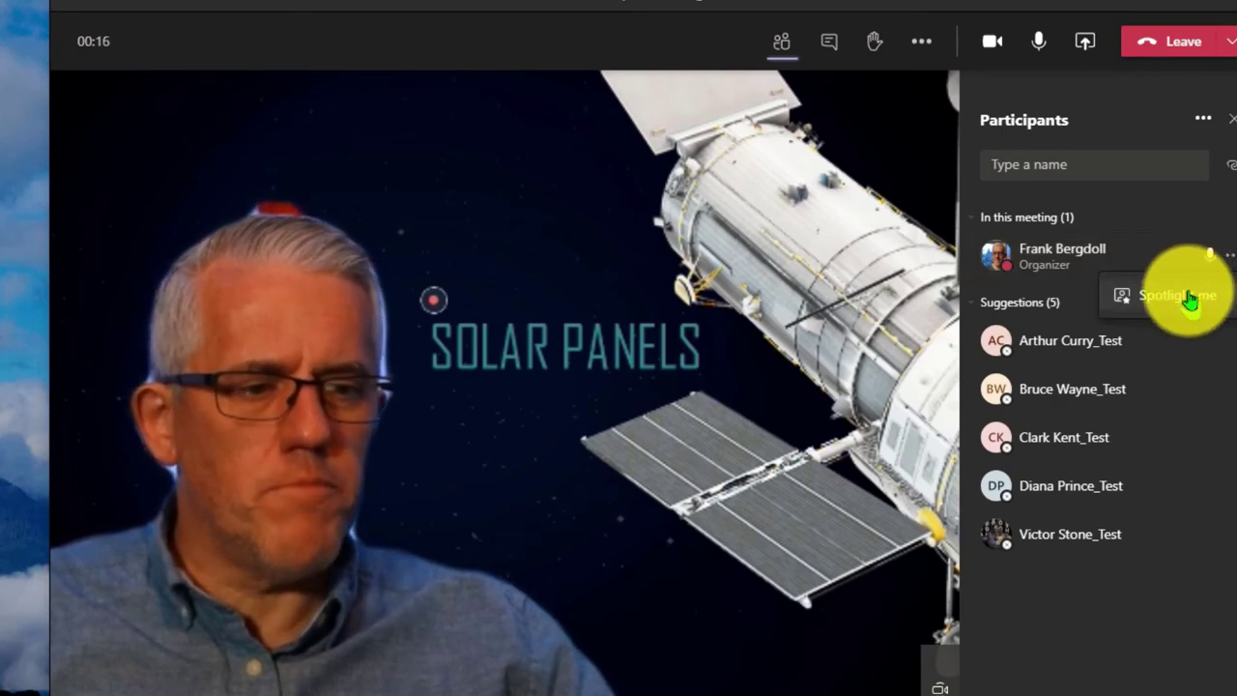
left_click(1190, 300)
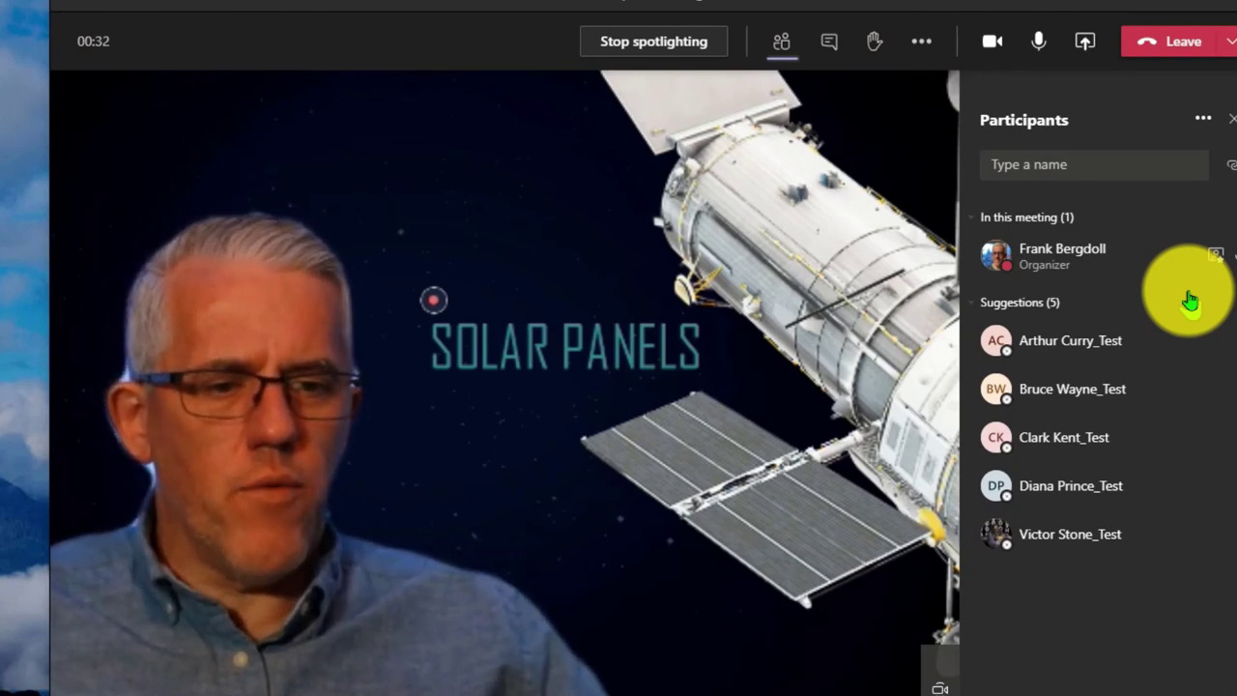
mouse_move(1055, 389)
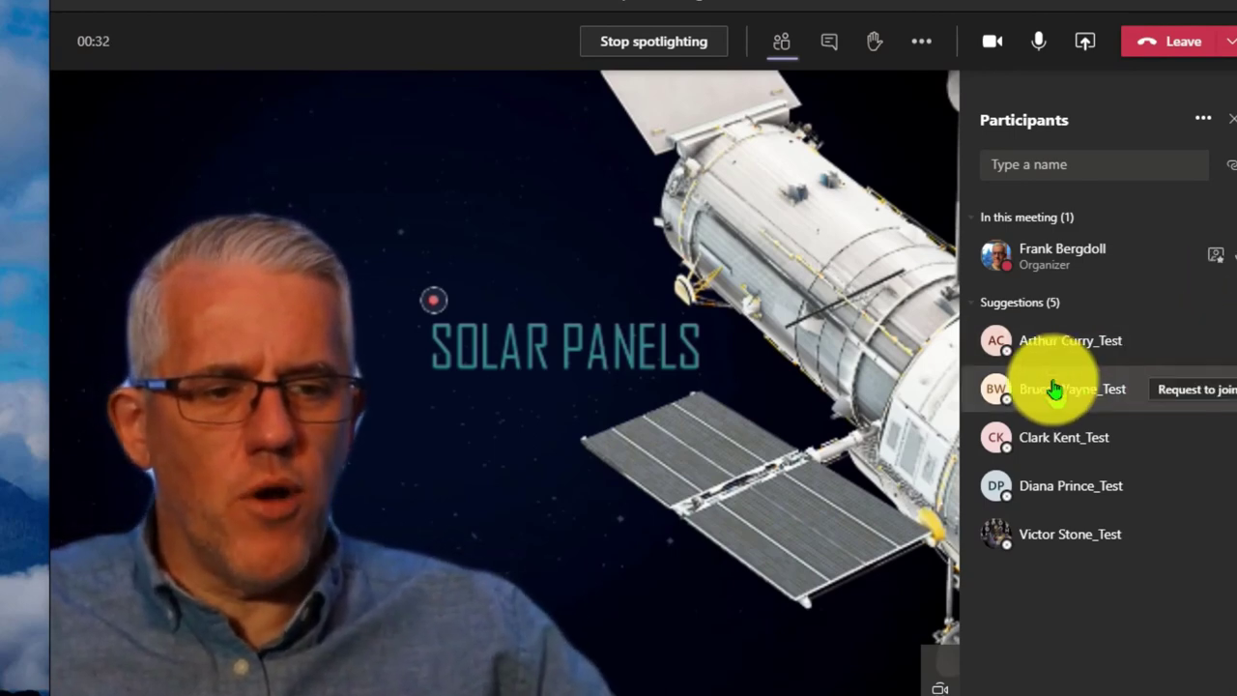
- Open the background effects during the meeting and select the Communications Antennas background
left_click(925, 40)
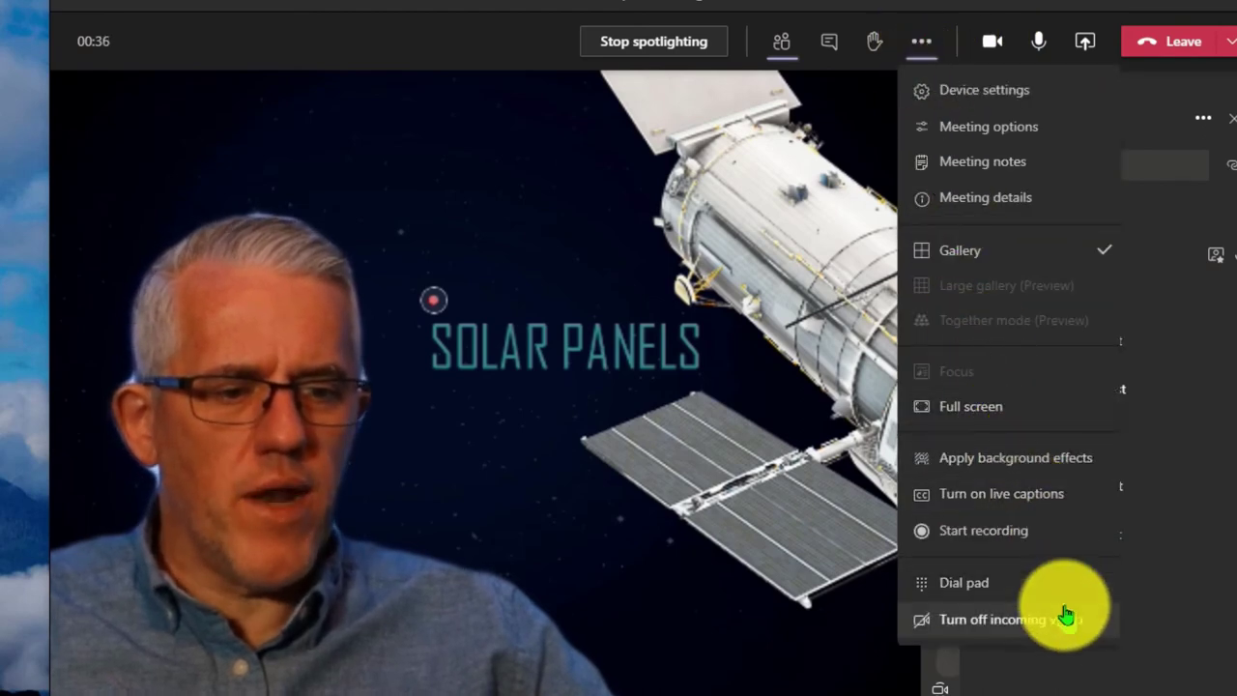
left_click(1020, 458)
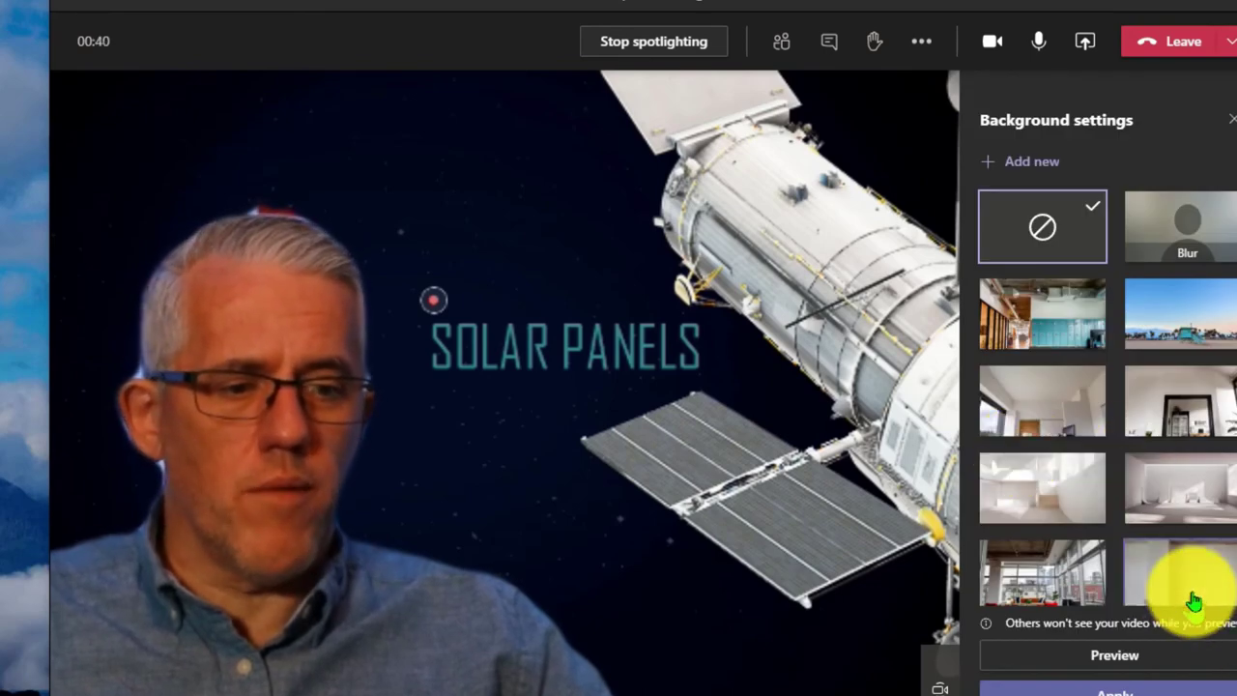
scroll(1191, 585, "down", 5)
scroll(1151, 517, "down", 5)
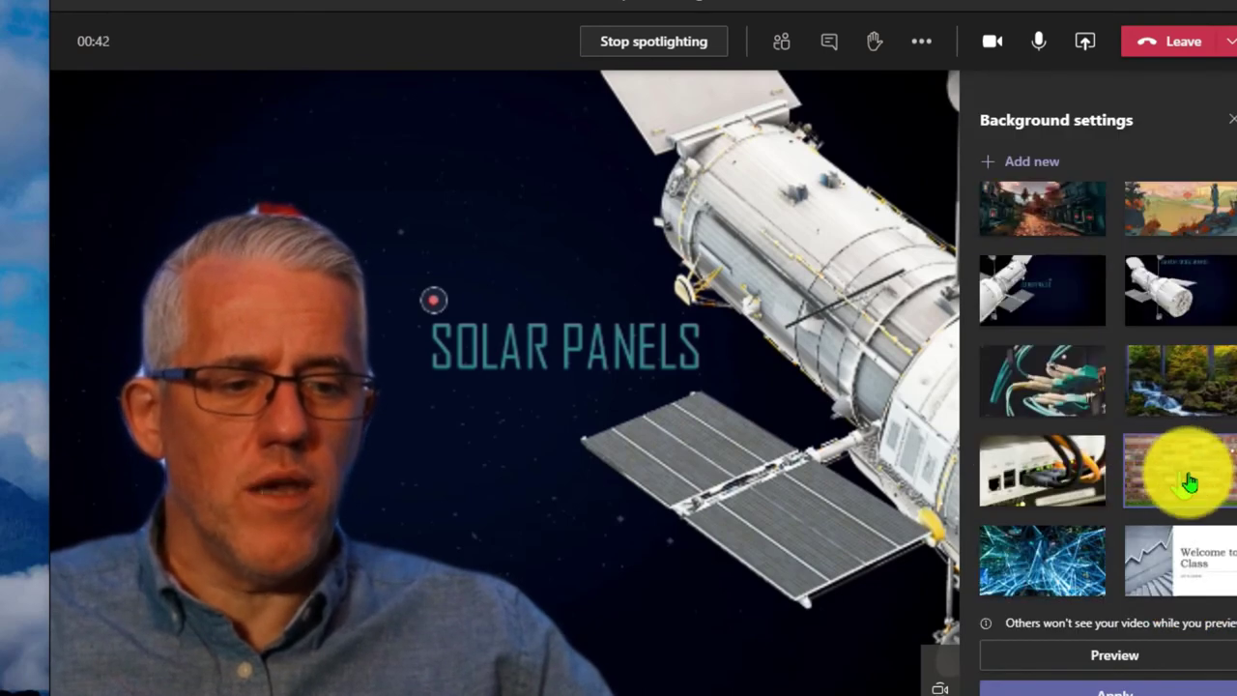
left_click(1172, 292)
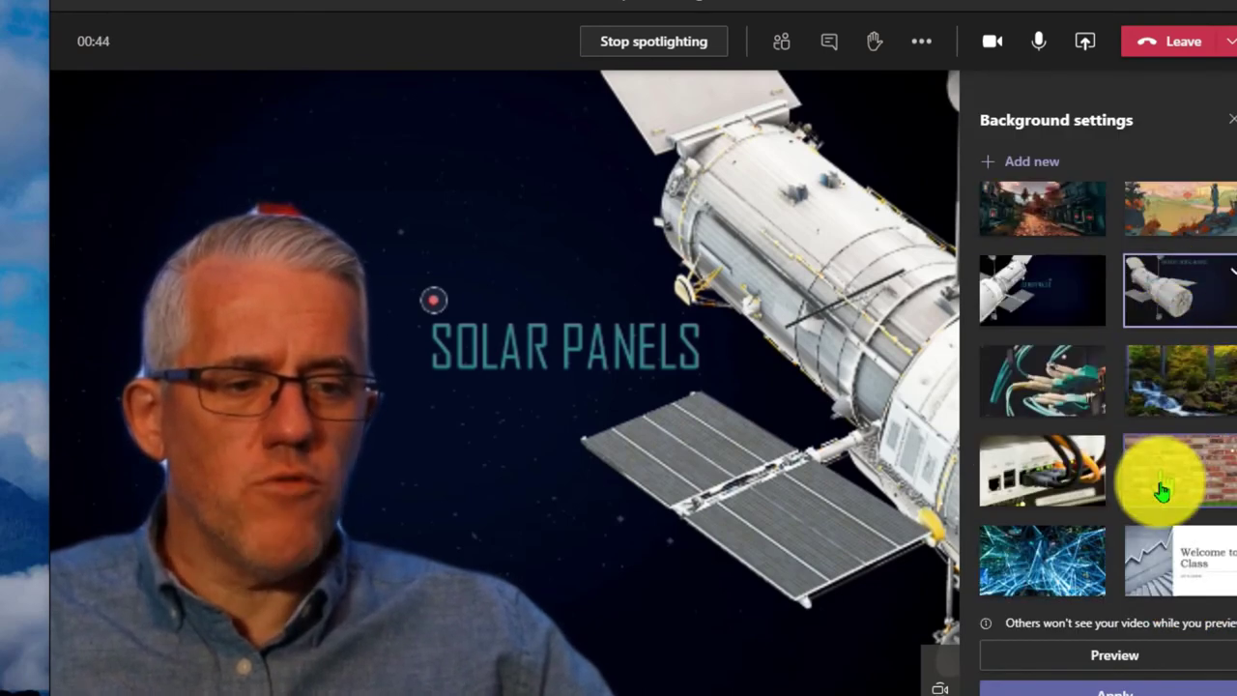